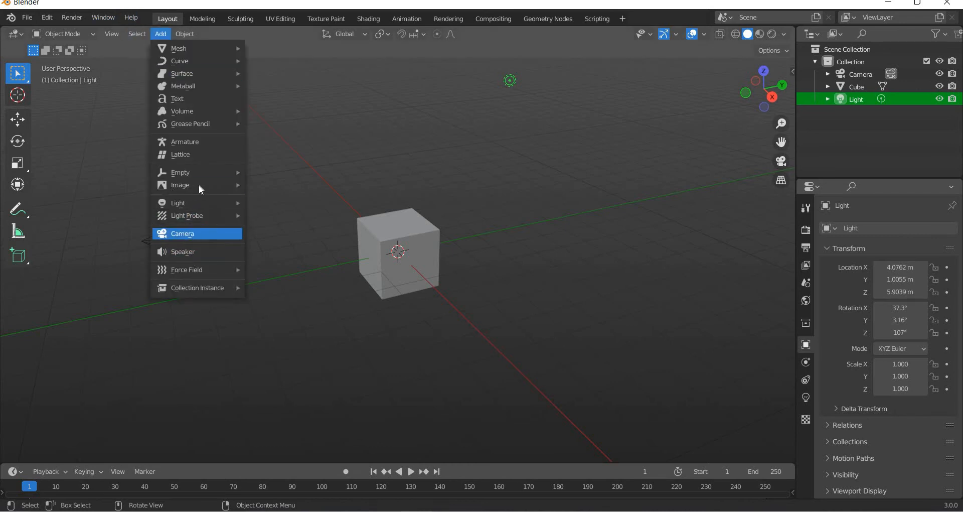
Load 6.jpg from the D: drive's AUE\Fall 2021\spot test folder as a reference image.
left_click(326, 186)
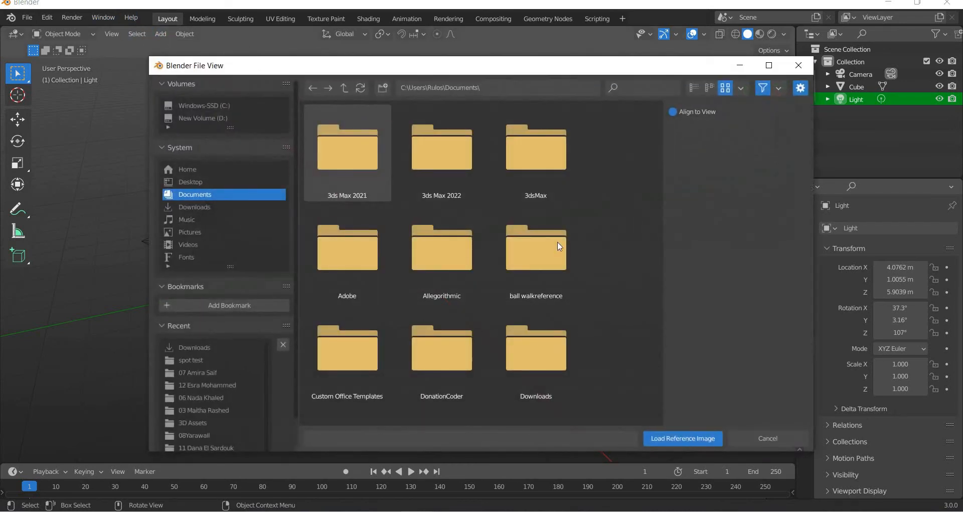
left_click(202, 118)
scroll(557, 311, "down", 2)
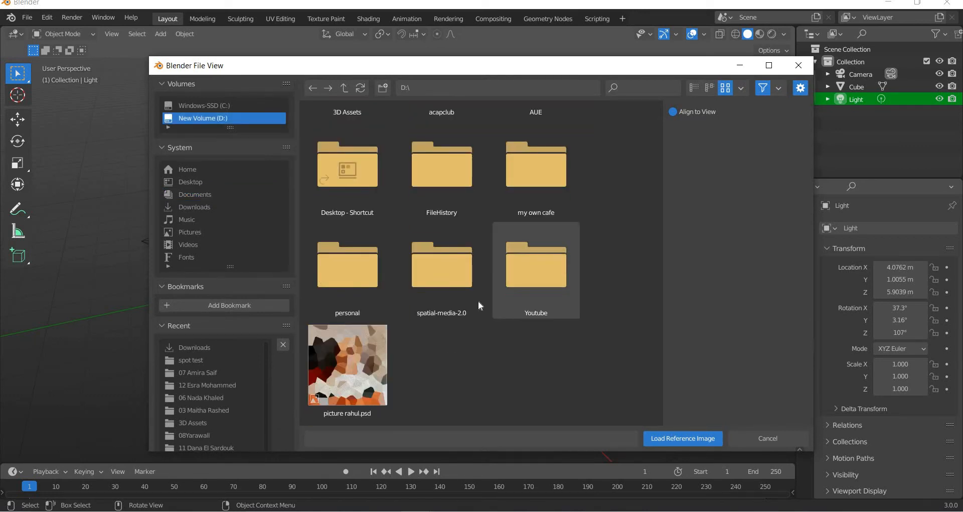
scroll(558, 146, "up", 2)
left_click(556, 148)
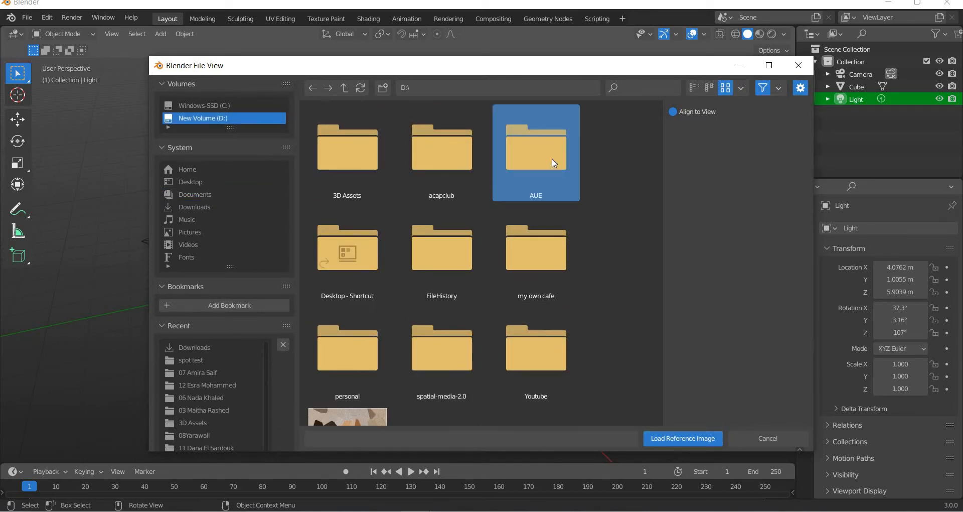
double_click(450, 165)
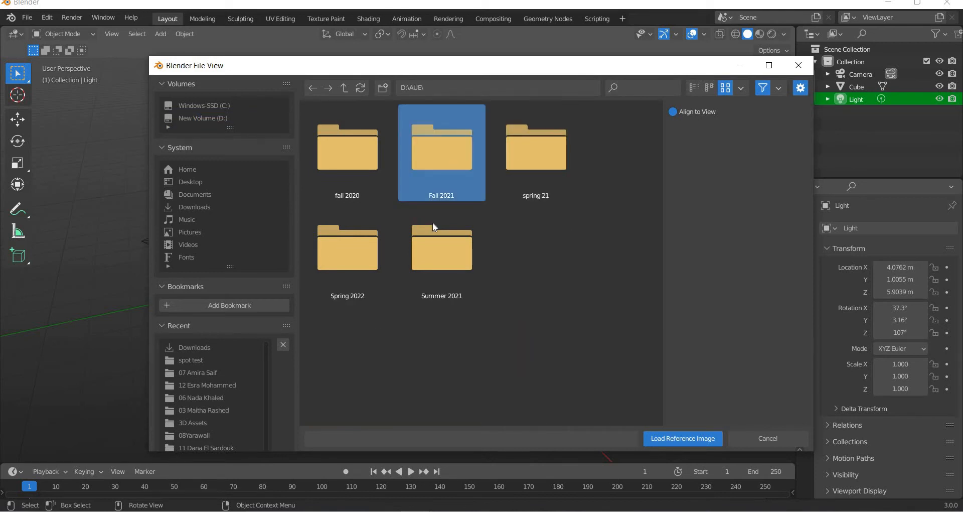
scroll(509, 372, "down", 2)
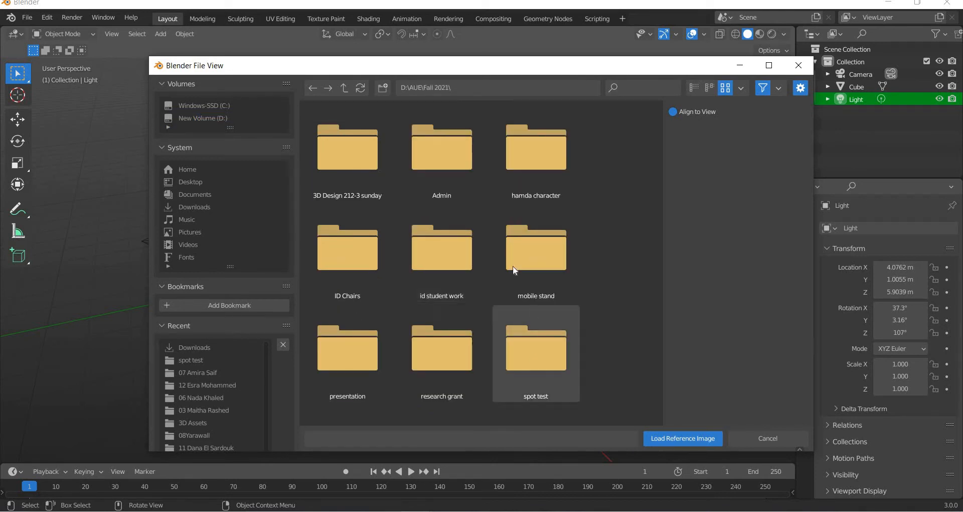
double_click(538, 351)
left_click(545, 257)
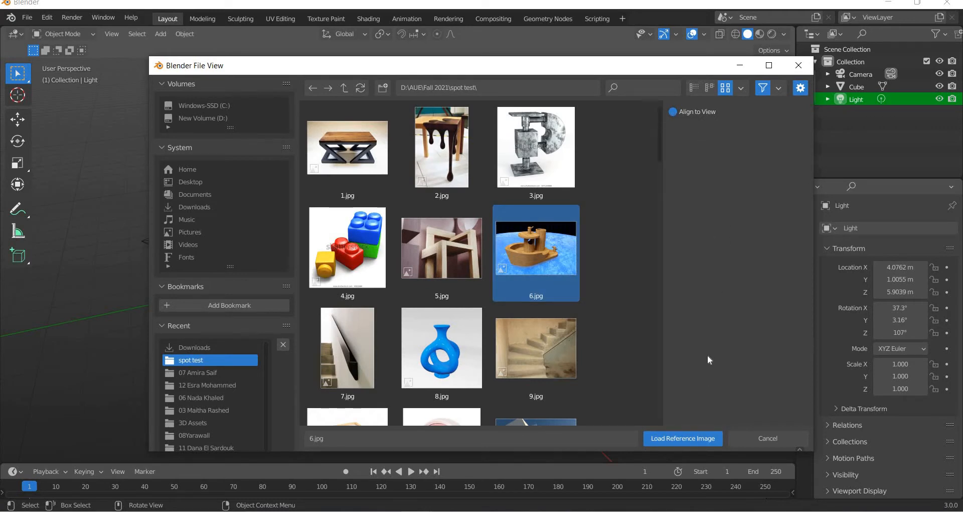
left_click(670, 441)
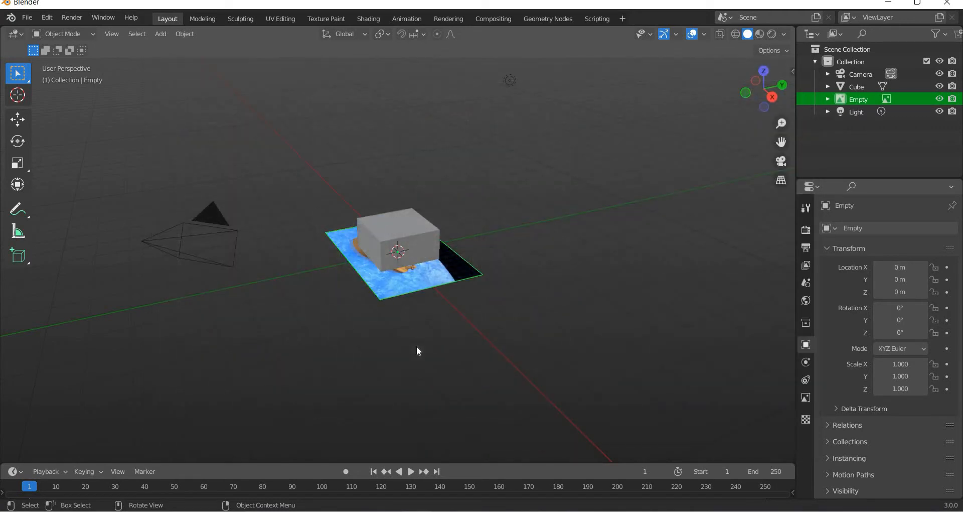
Set the reference image's rotation to 90° on X and 90° on Z so it stands upright.
middle_click_drag(417, 345, 481, 330)
key("n")
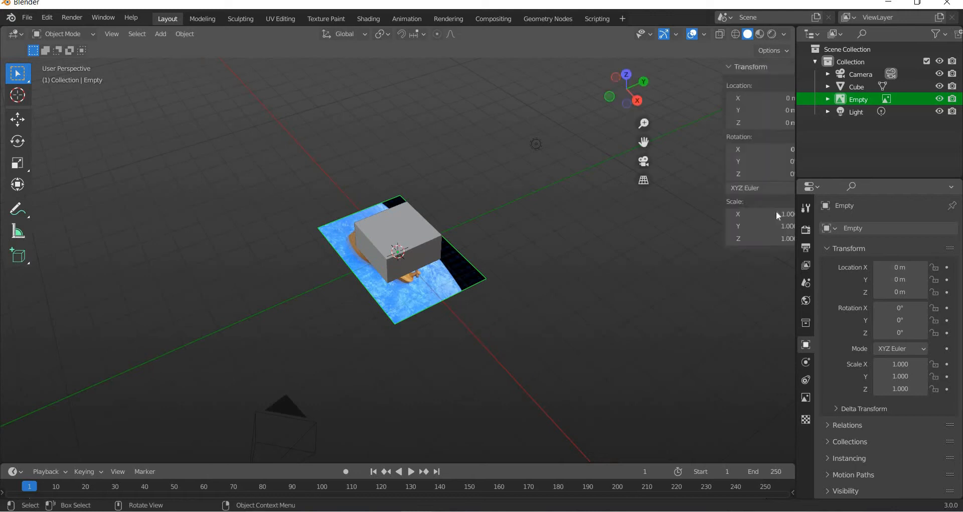
left_click(707, 149)
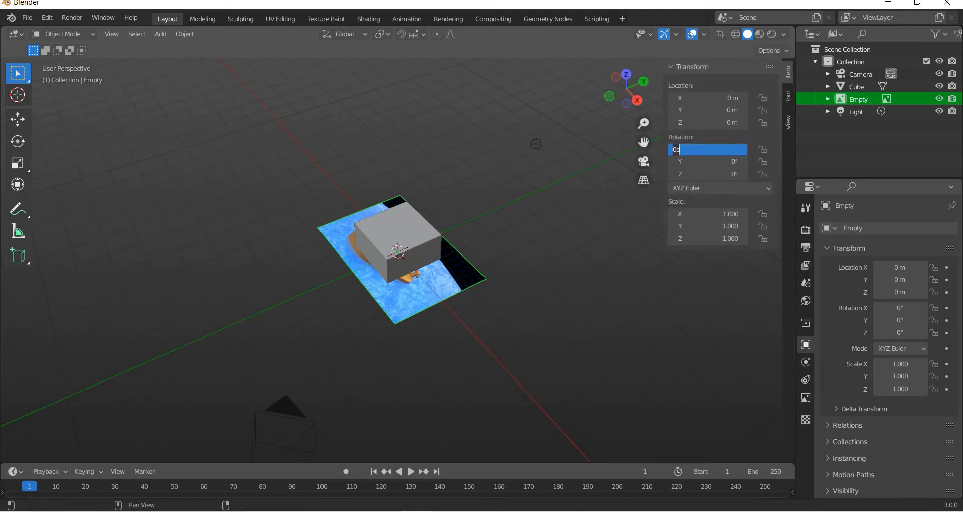
type("90")
key("Return")
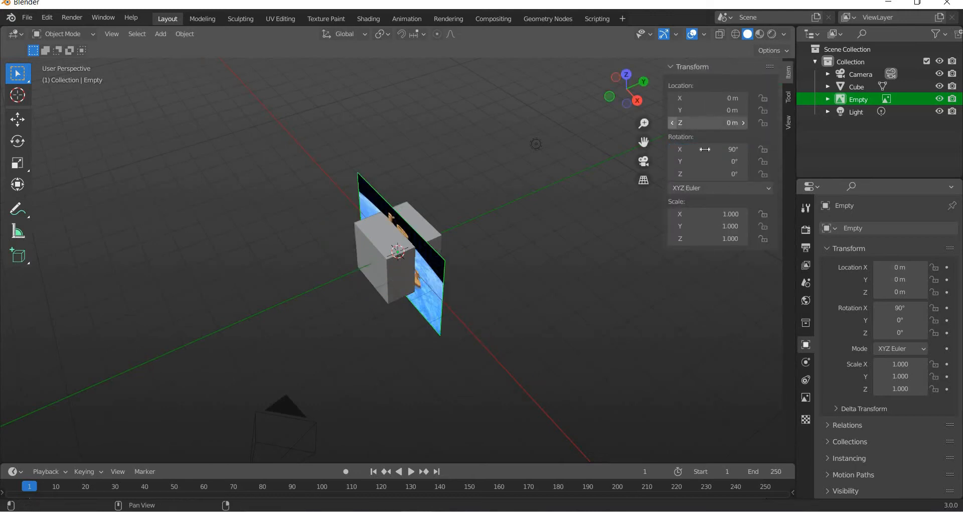
left_click(713, 175)
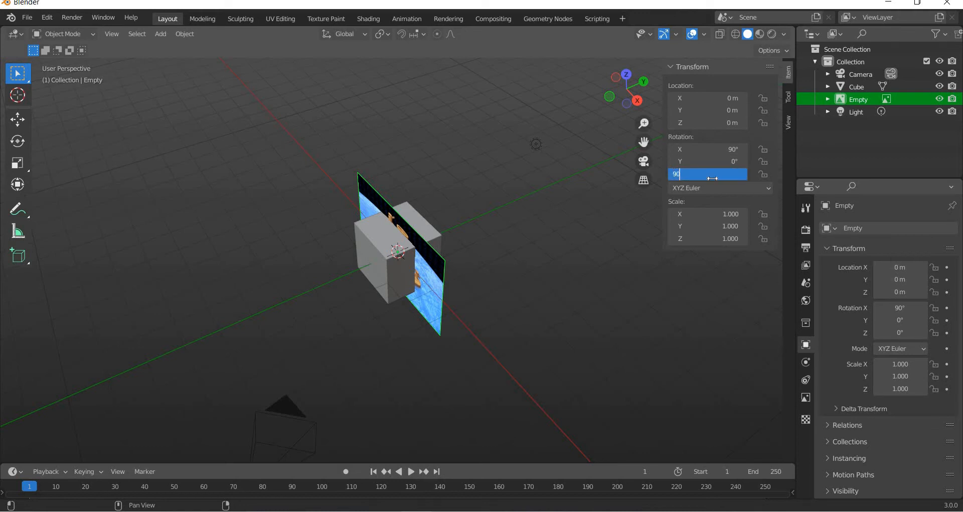
key("Return")
Move the reference image behind the cube to about -5.36 m on X and make it unselectable in the outliner.
left_click(19, 120)
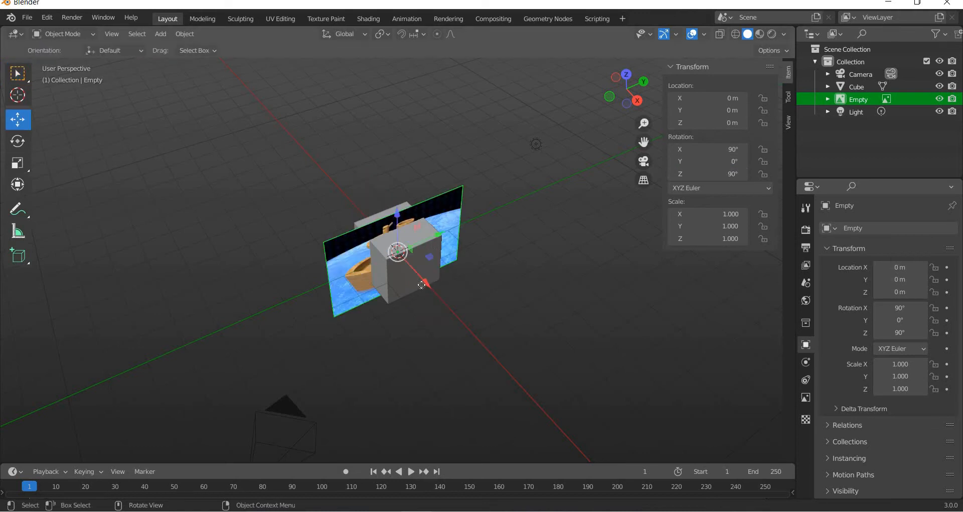
left_click_drag(350, 208, 348, 201)
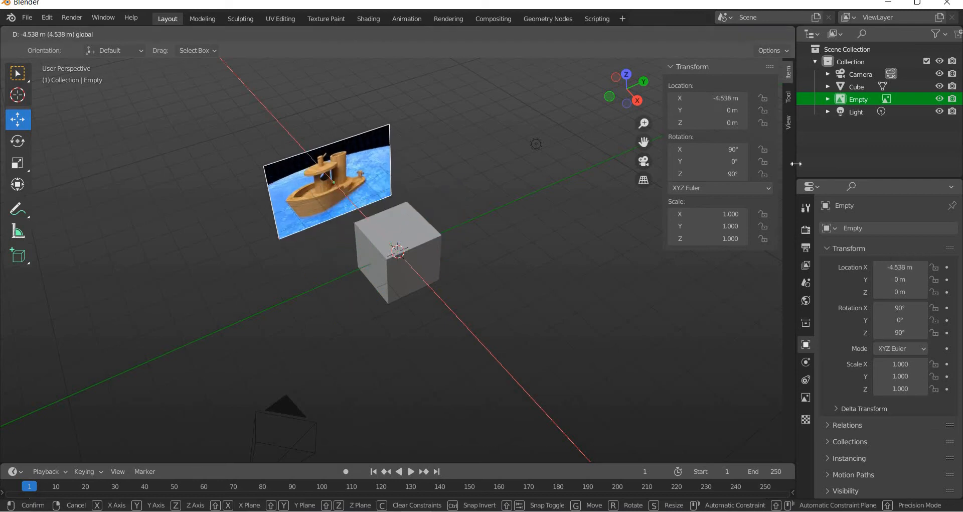
left_click(947, 35)
left_click(858, 74)
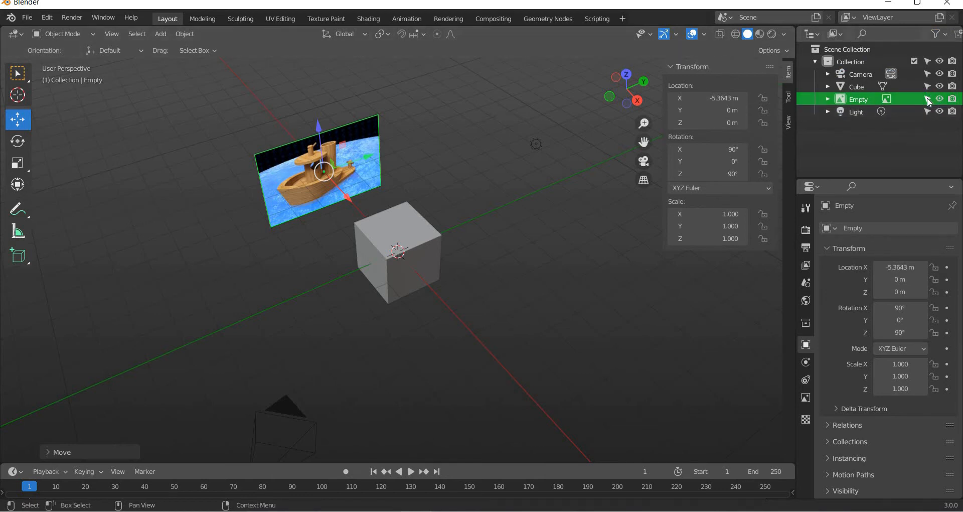
left_click(927, 99)
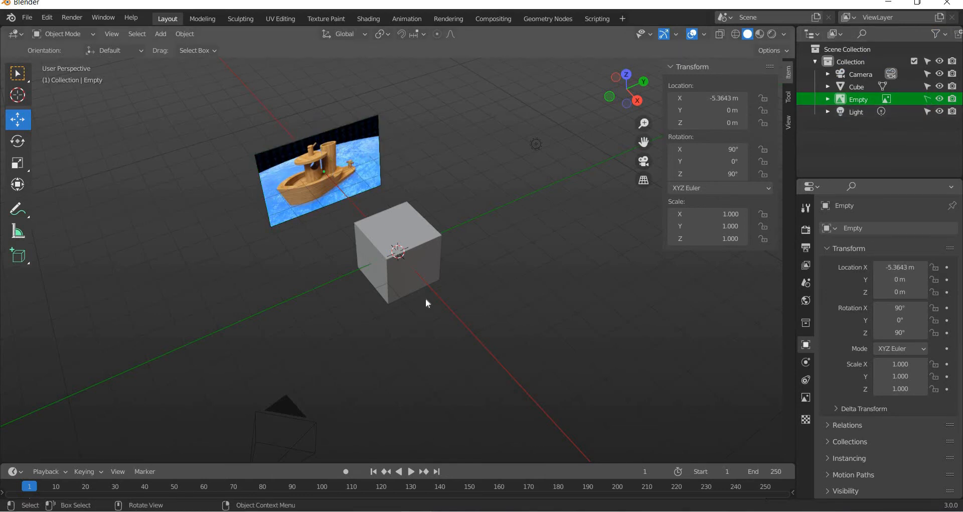
Select the cube, with the boat reference in view beside it, and switch it to Edit Mode.
middle_click_drag(426, 300, 442, 272)
scroll(469, 291, "up", 2)
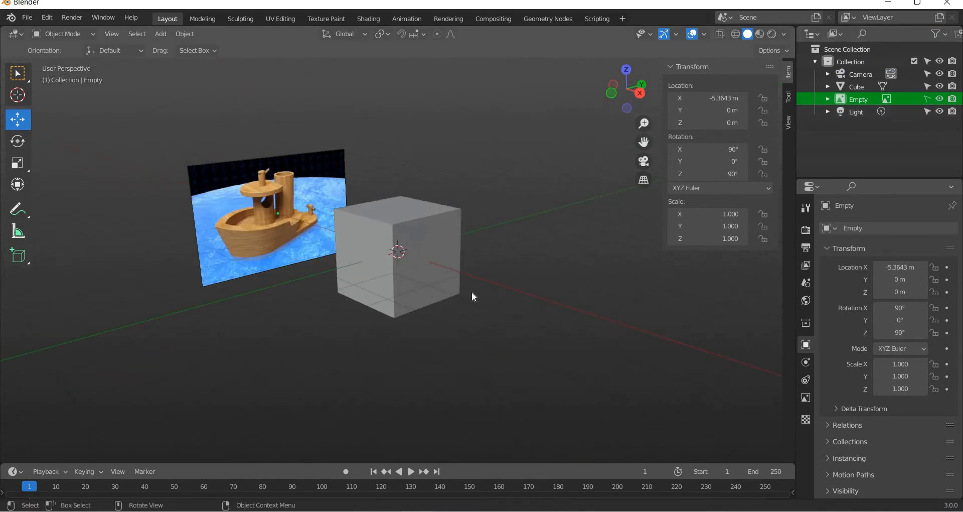
middle_click_drag(480, 301, 366, 312)
key("n")
scroll(186, 230, "up", 2)
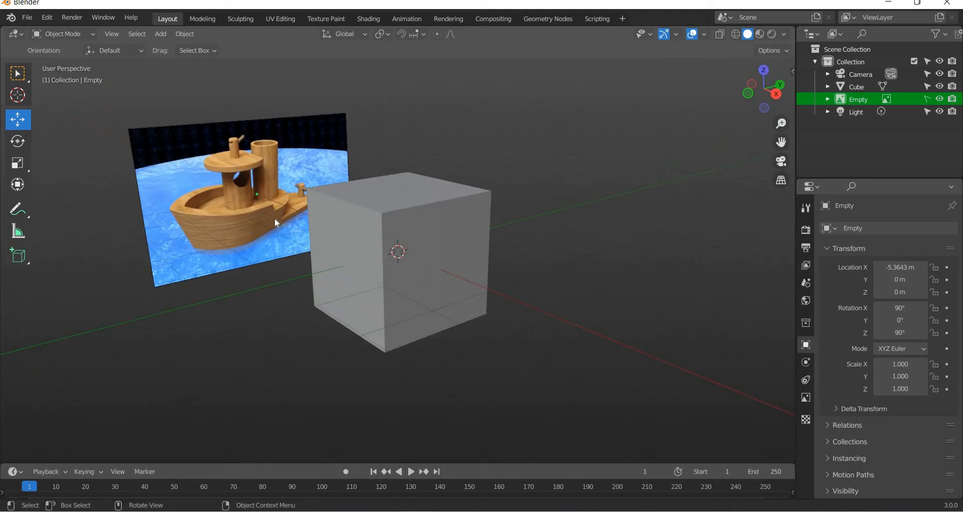
left_click(464, 291)
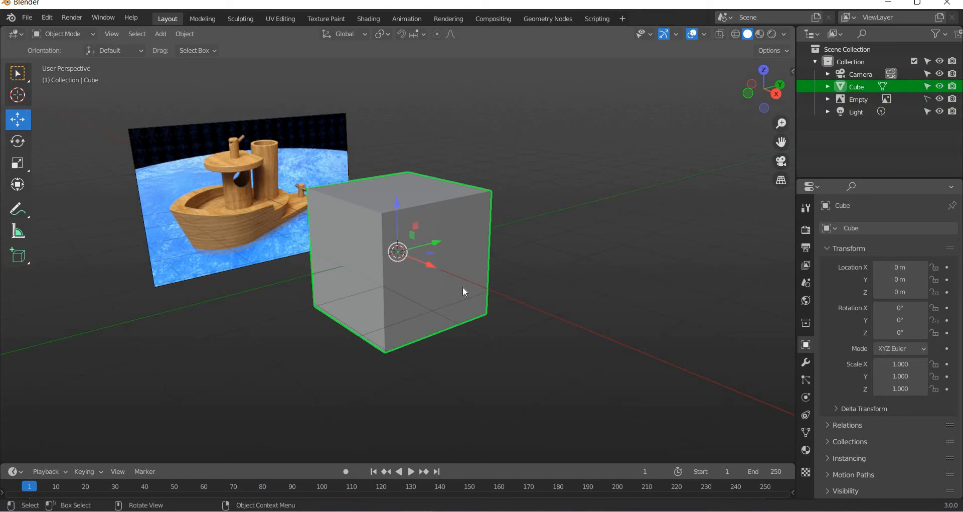
middle_click_drag(504, 309, 535, 329, "shift")
scroll(504, 309, "up", 1)
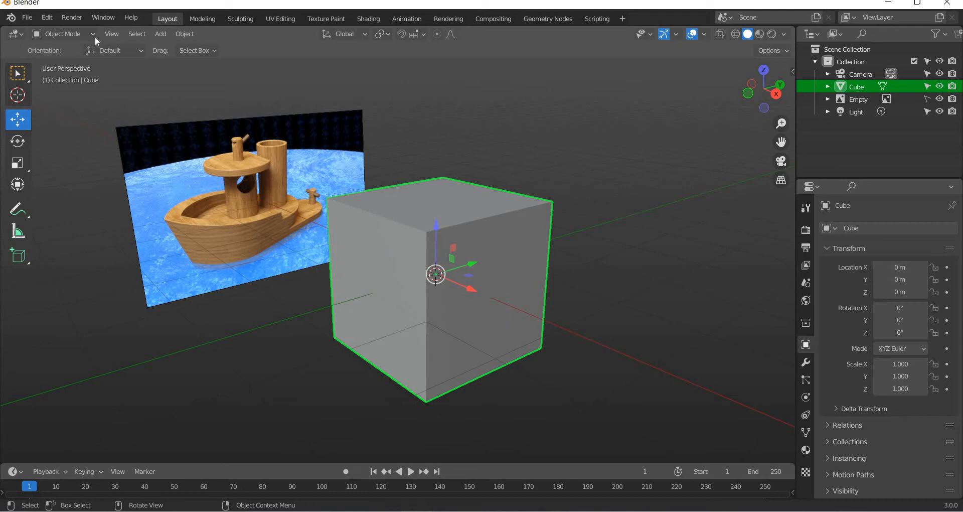
left_click(60, 34)
left_click(50, 61)
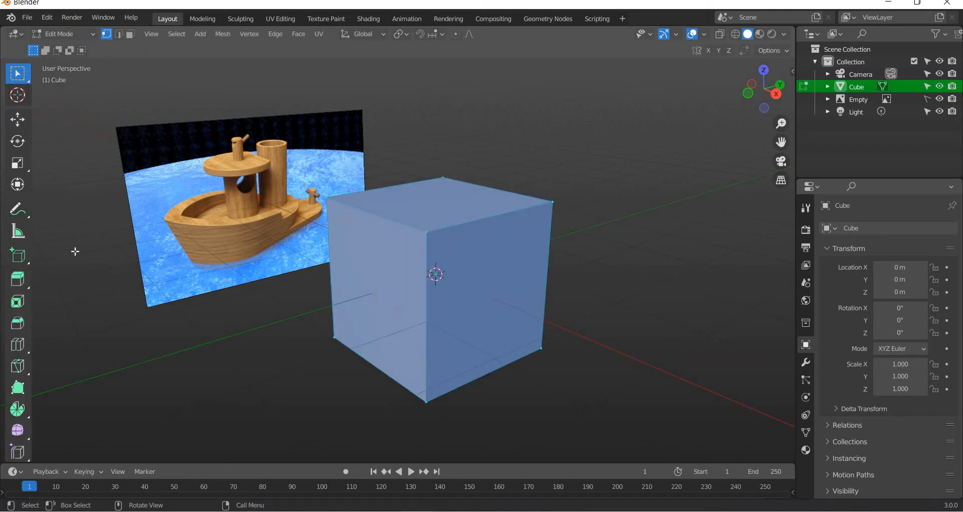
Add two centred loop cuts to the cube, one vertical running along Y and one horizontal at mid-height.
left_click(18, 344)
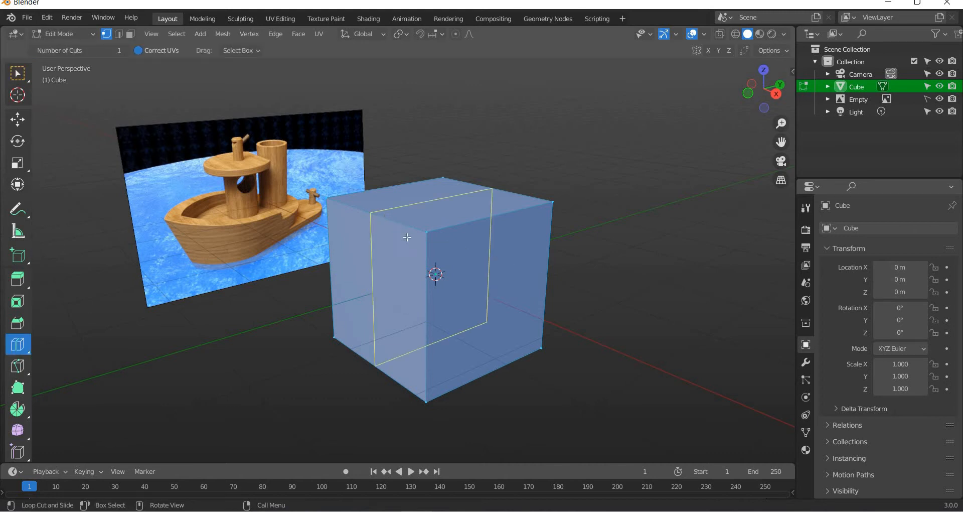
left_click(417, 282)
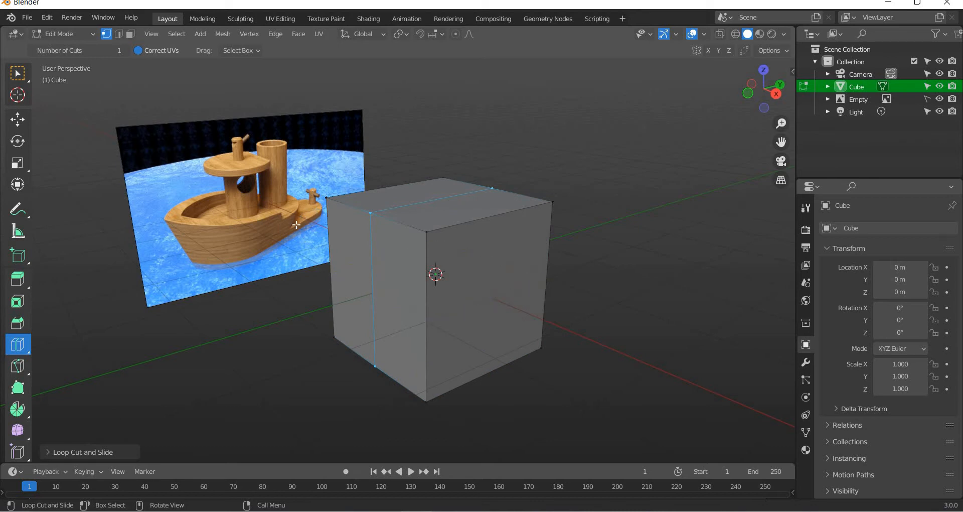
left_click(457, 370)
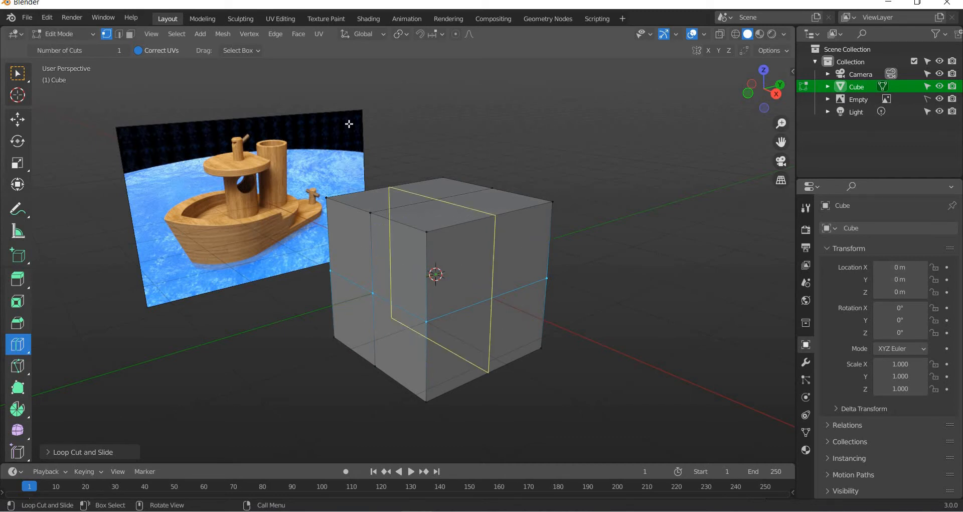
Turn on X-ray, select the whole cube mesh and flatten it along Z to a scale of about 0.39.
left_click(17, 120)
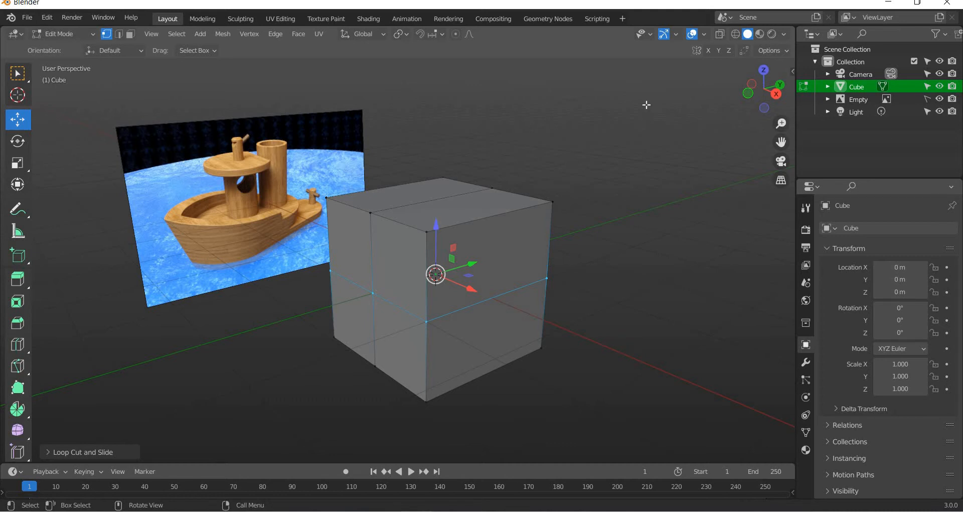
left_click(721, 34)
key("b")
left_click_drag(653, 128, 216, 449)
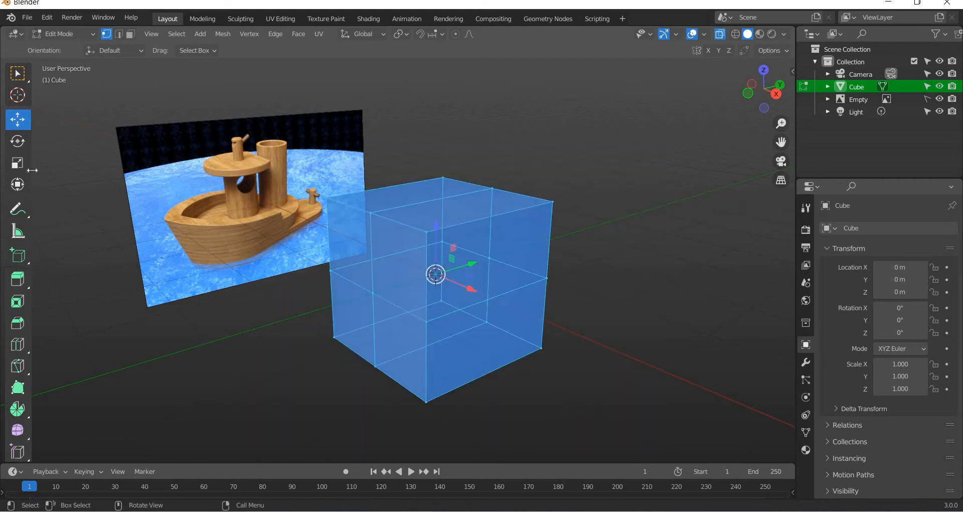
left_click(18, 163)
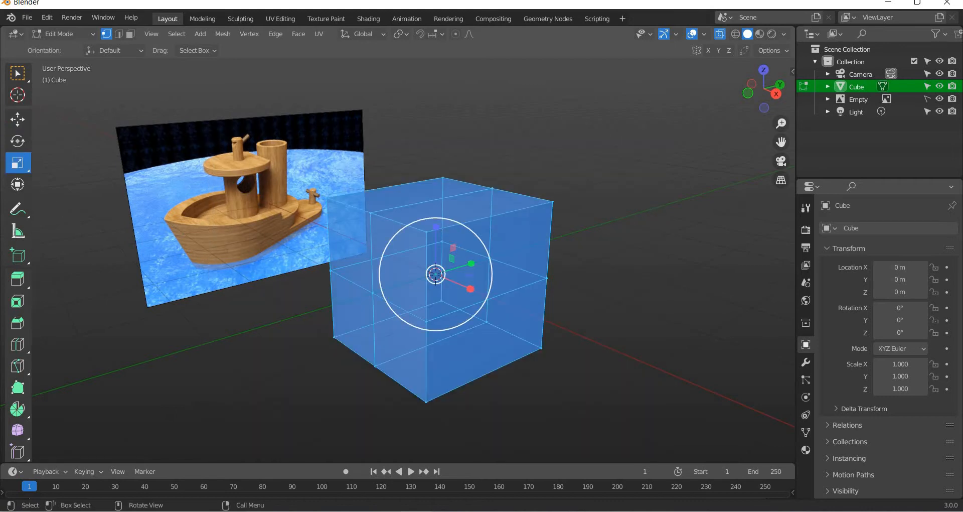
left_click_drag(436, 227, 439, 254)
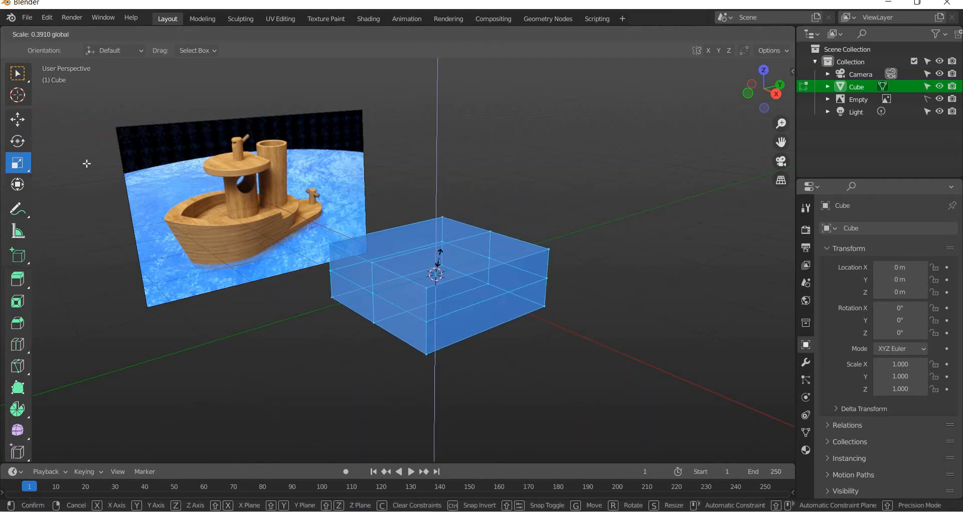
In top view, select the vertices of the vertical centre loop and scale them outward along Y to make both ends pointed.
left_click(17, 119)
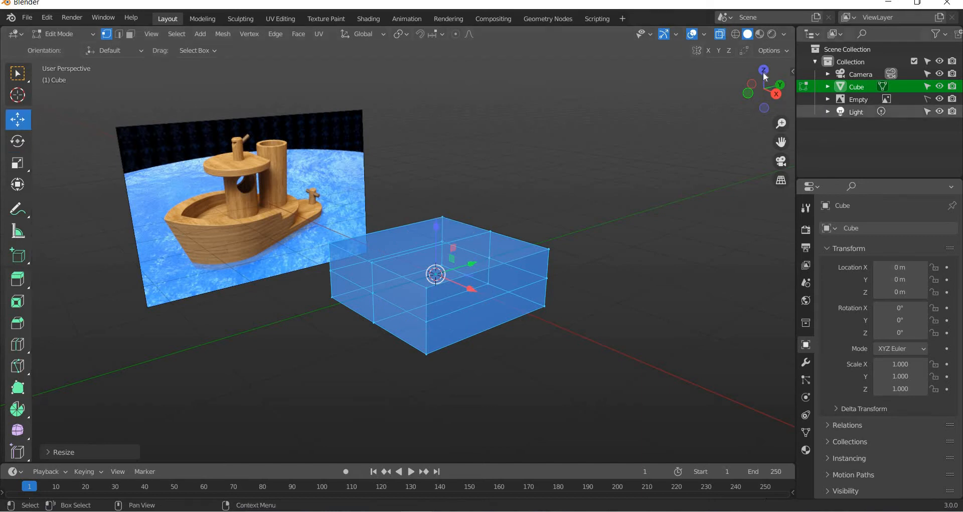
key("KP_7")
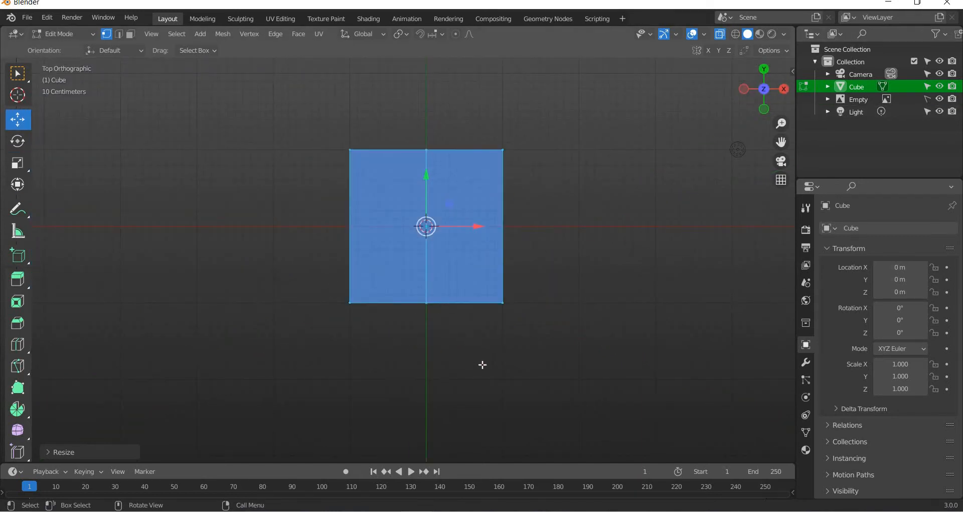
left_click_drag(486, 365, 405, 300)
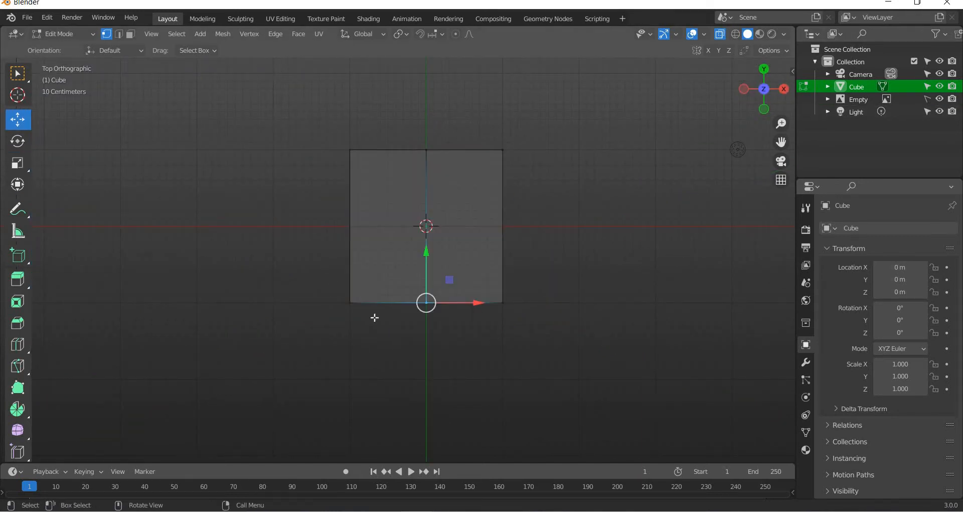
left_click_drag(357, 386, 445, 130)
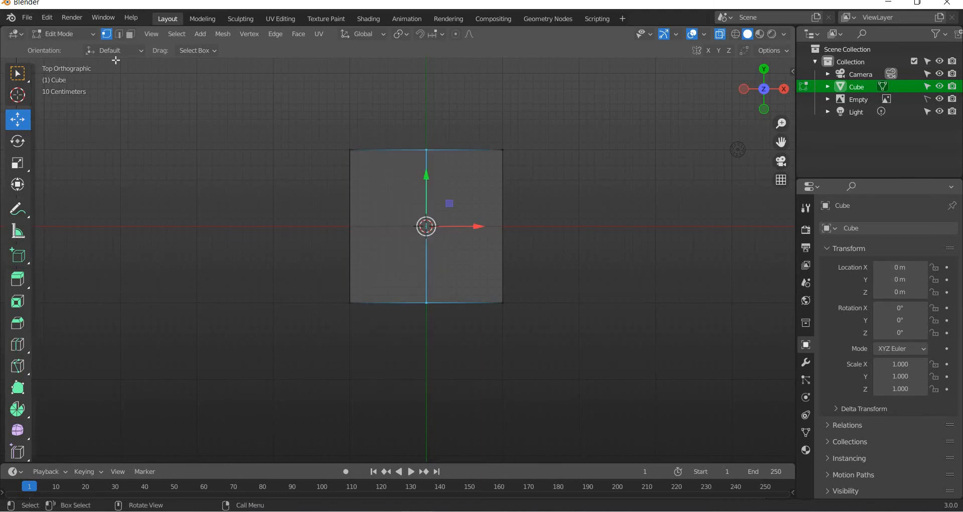
left_click(18, 164)
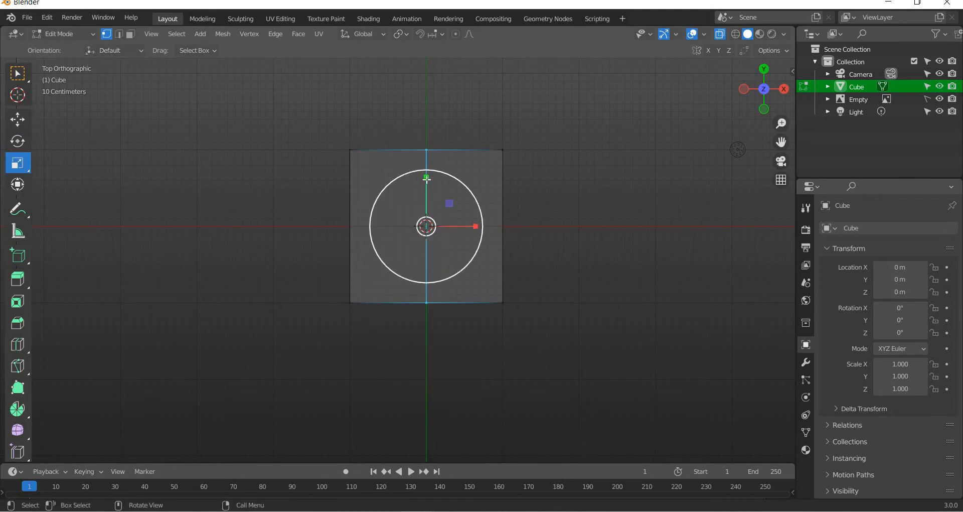
key("s")
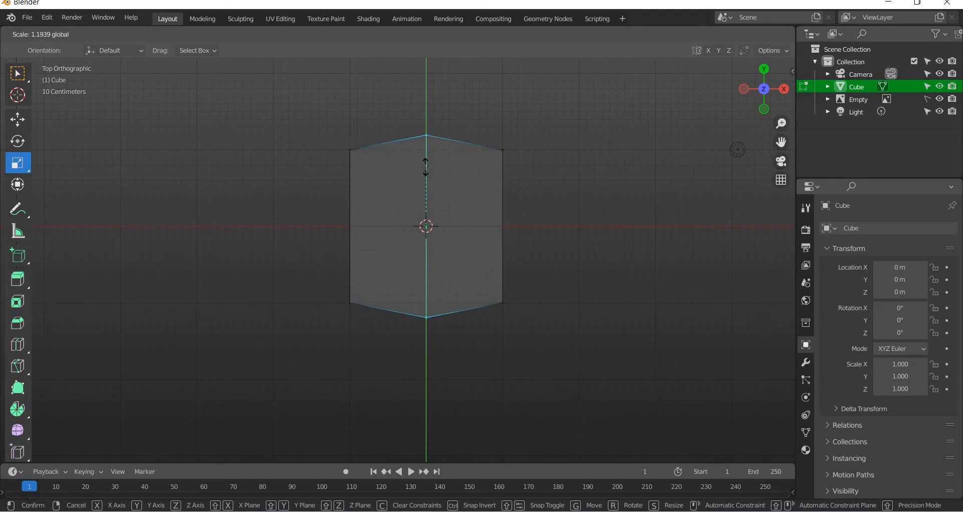
Select the centre vertices at the hull's positive Y end and move them inward along Y to blunt that point.
left_click(14, 121)
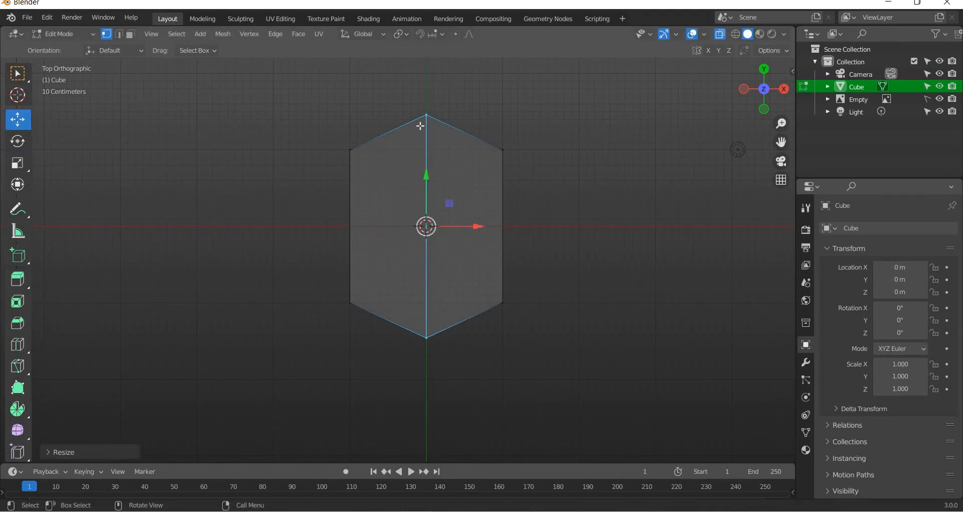
left_click_drag(399, 136, 430, 131)
middle_click_drag(413, 204, 378, 309)
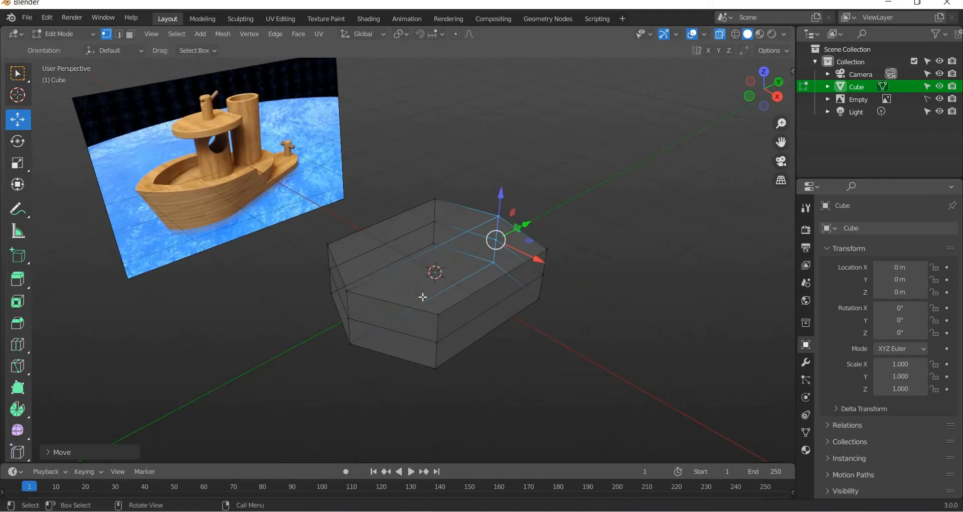
Select the two lower faces at the hull's positive Y end and extrude them about 0.75 m to form the stern platform.
middle_click_drag(476, 350, 508, 259)
middle_click_drag(530, 339, 481, 352)
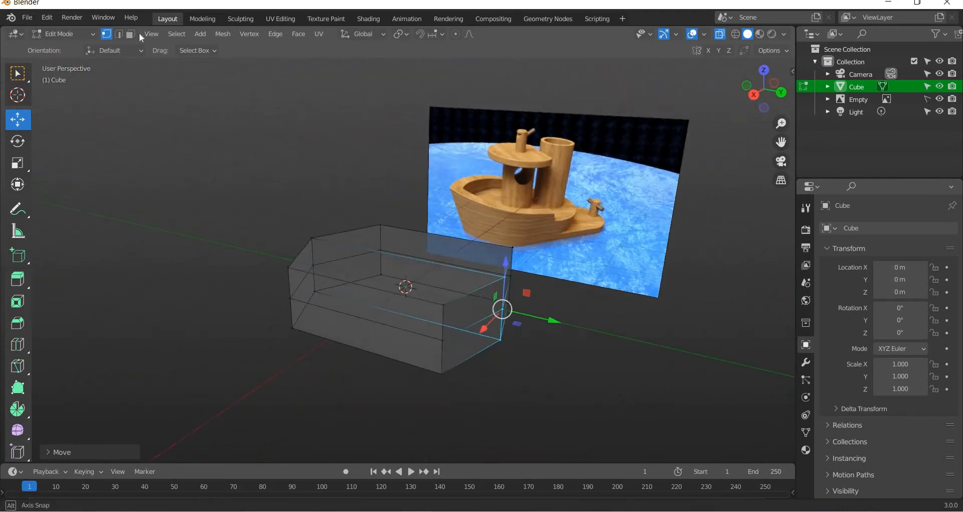
key("3")
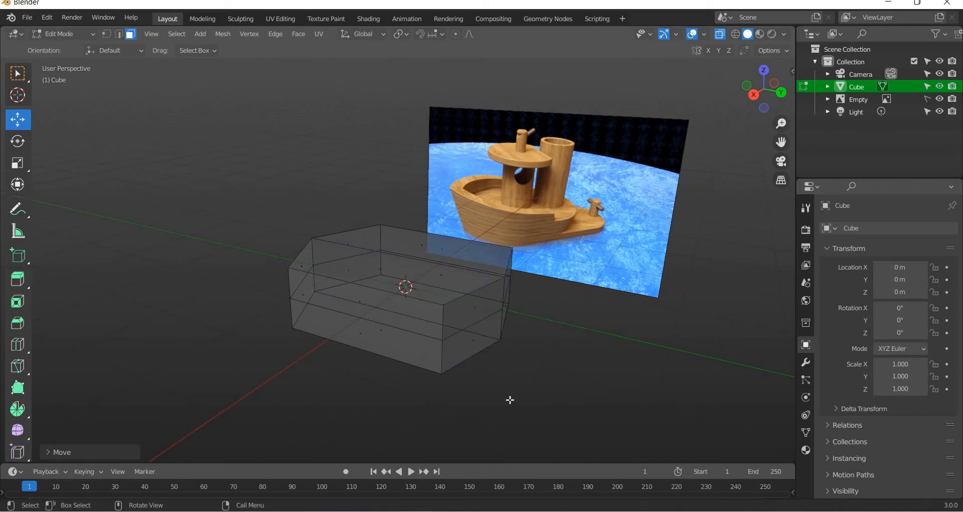
left_click(475, 343)
middle_click_drag(517, 383, 429, 361)
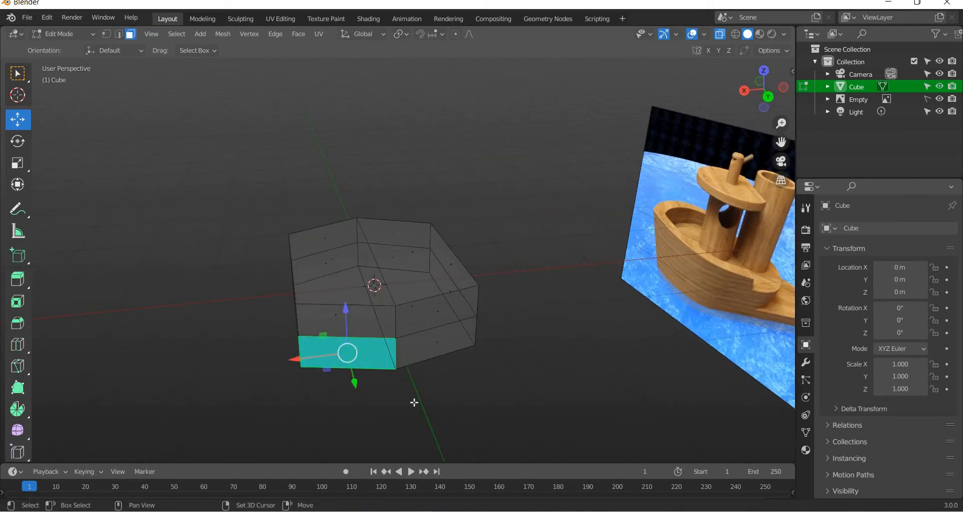
left_click(516, 414, "shift")
middle_click_drag(516, 414, 531, 415)
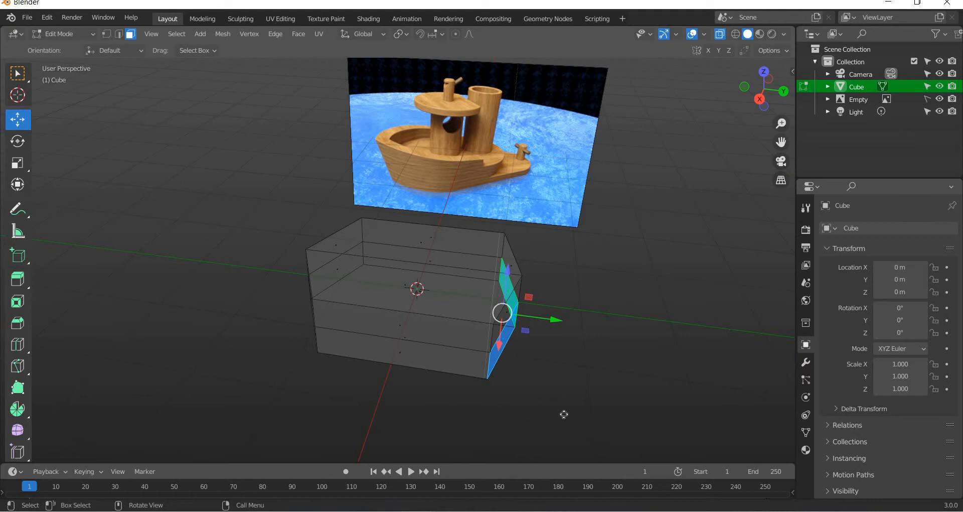
key("e")
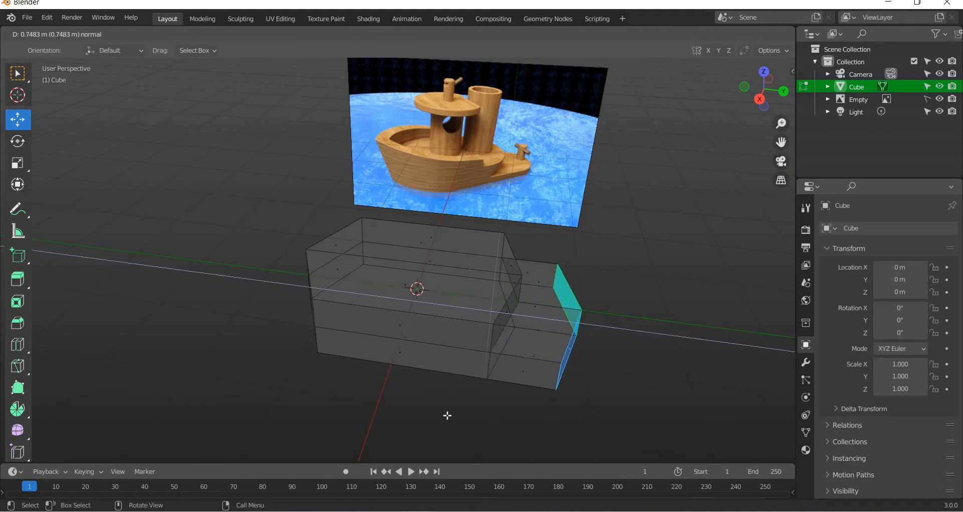
left_click(474, 429)
middle_click_drag(473, 449, 419, 198)
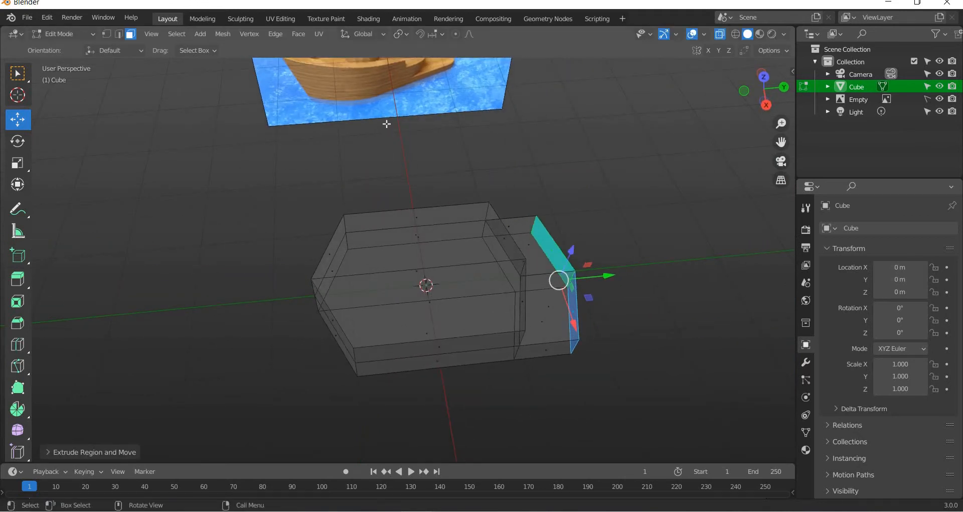
scroll(386, 123, "down", 2)
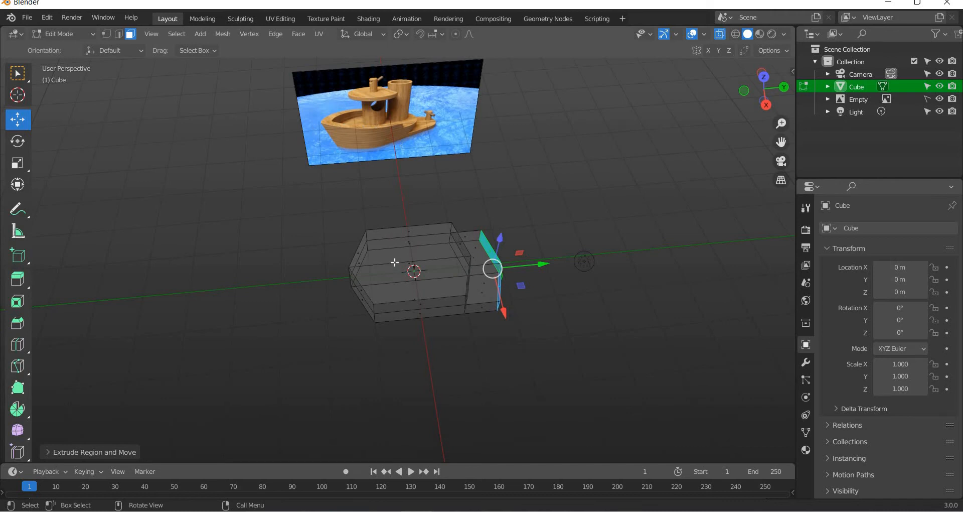
Add loop cuts just inside the hull's bow edge and both long sides, plus a crosswise one a little before the stern step.
middle_click_drag(422, 320, 31, 375)
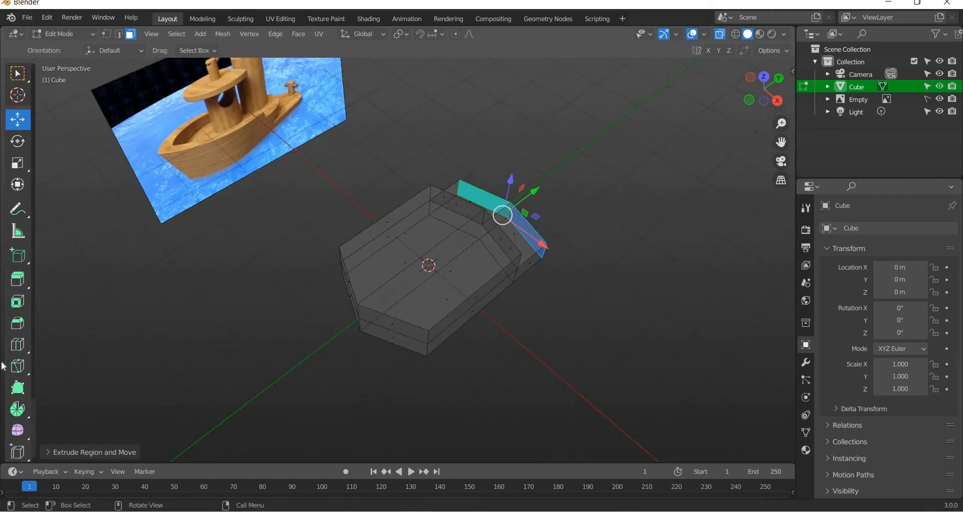
left_click(16, 346)
middle_click_drag(344, 351, 426, 322)
left_click_drag(425, 321, 333, 340)
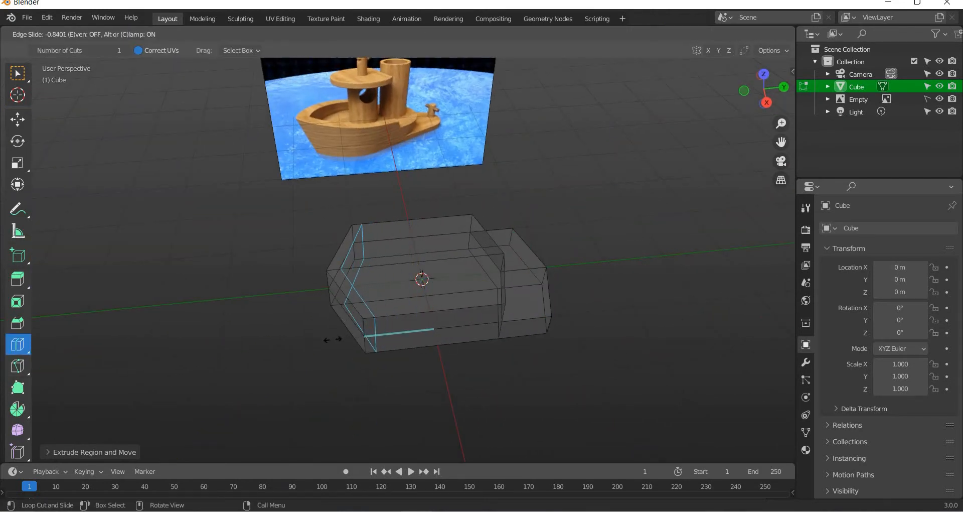
middle_click_drag(395, 326, 464, 330)
left_click_drag(443, 330, 471, 333)
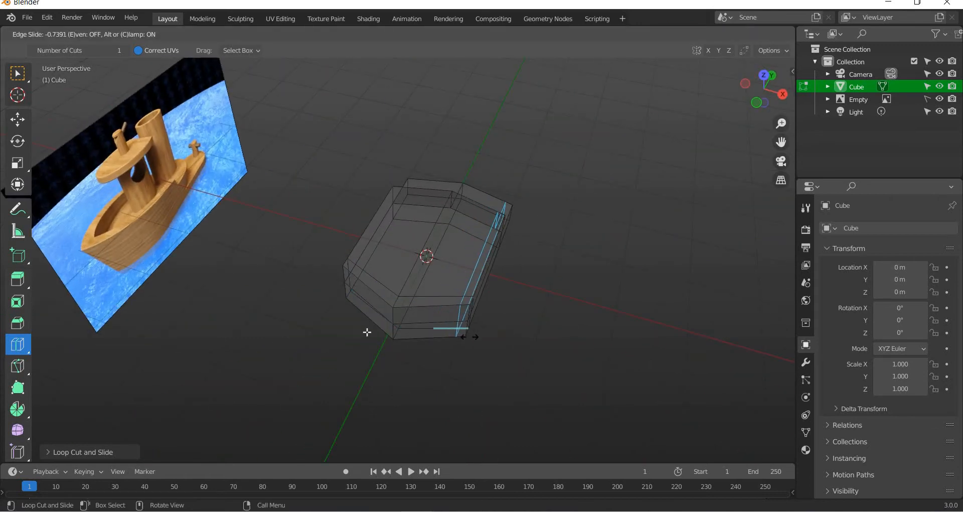
left_click_drag(336, 319, 333, 317)
middle_click_drag(436, 347, 414, 136)
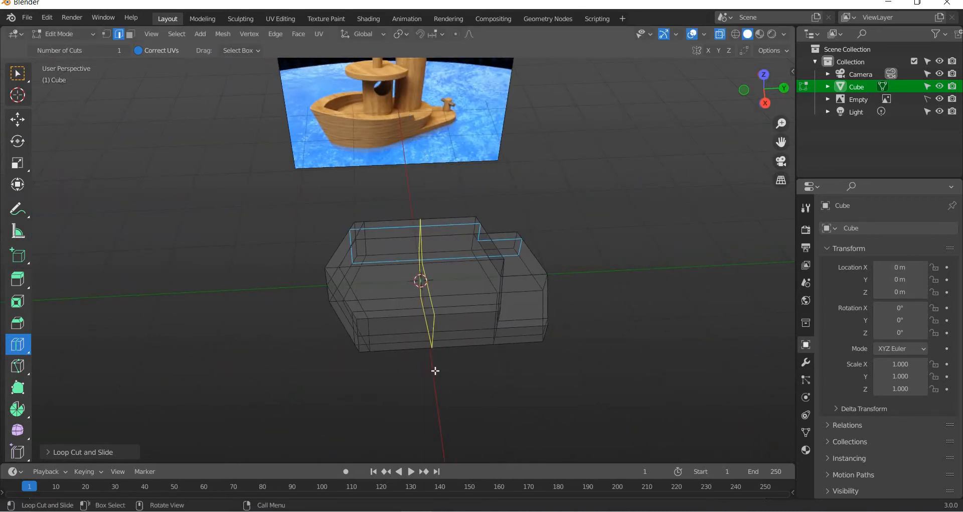
left_click_drag(427, 322, 534, 418)
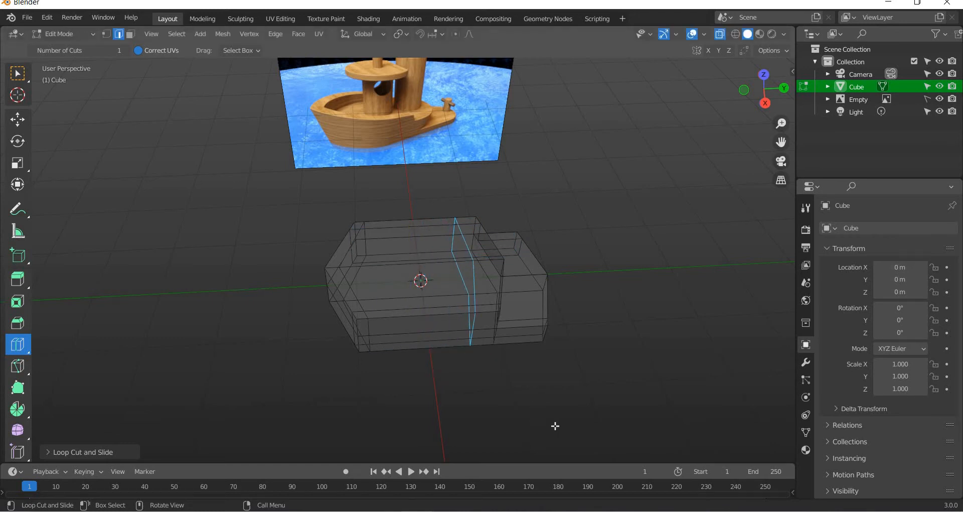
middle_click_drag(555, 423, 31, 280)
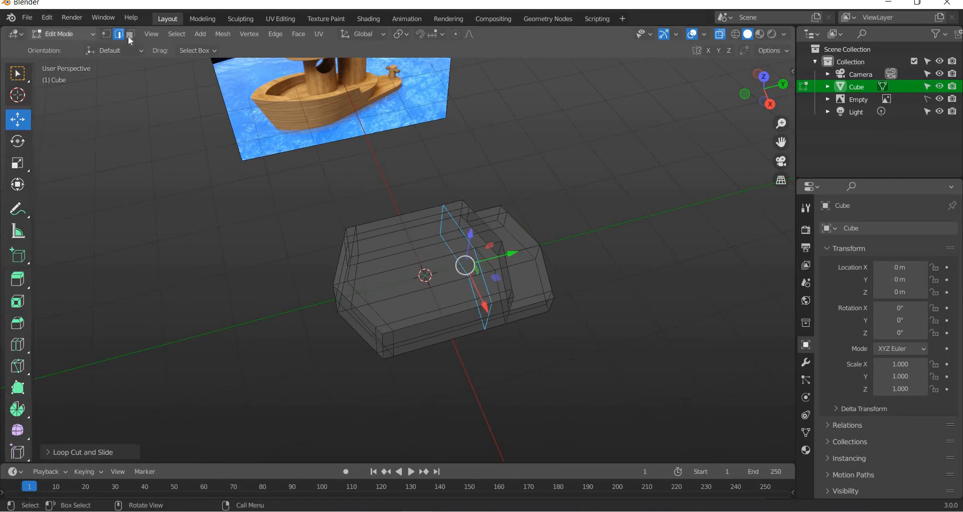
Turn off X-ray, select the narrow rim faces around the bow and both sides of the deck, and extrude them up about 0.38 m.
left_click(129, 36)
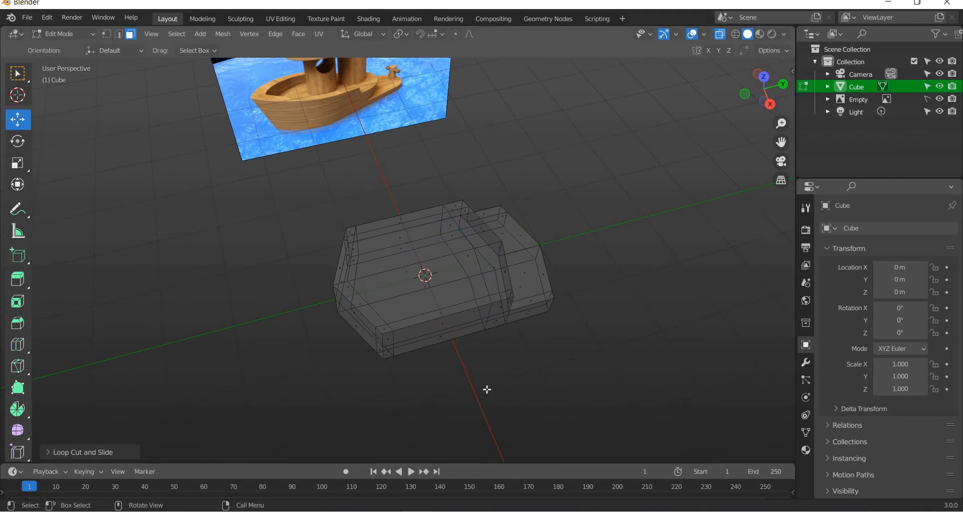
key("alt+z")
middle_click_drag(487, 389, 420, 311)
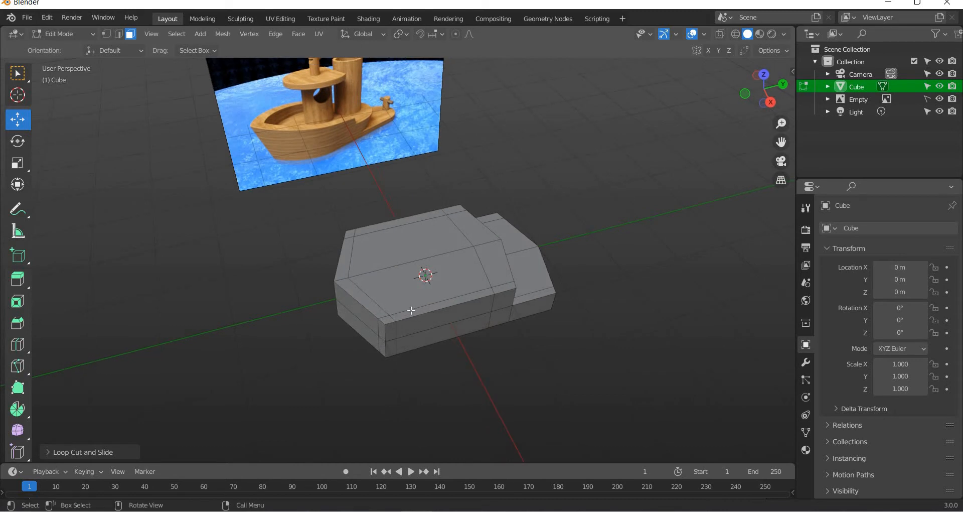
left_click(412, 310)
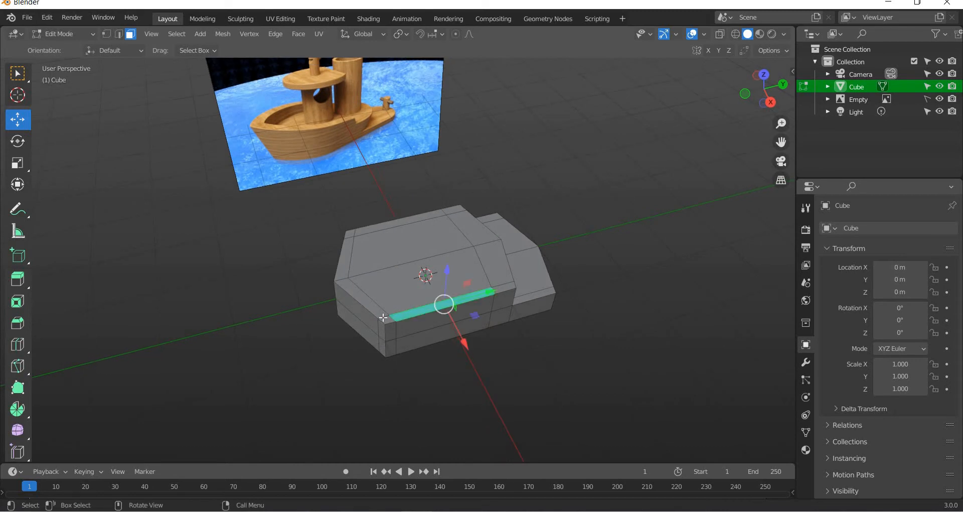
left_click(350, 284, "shift")
left_click(350, 232, "shift")
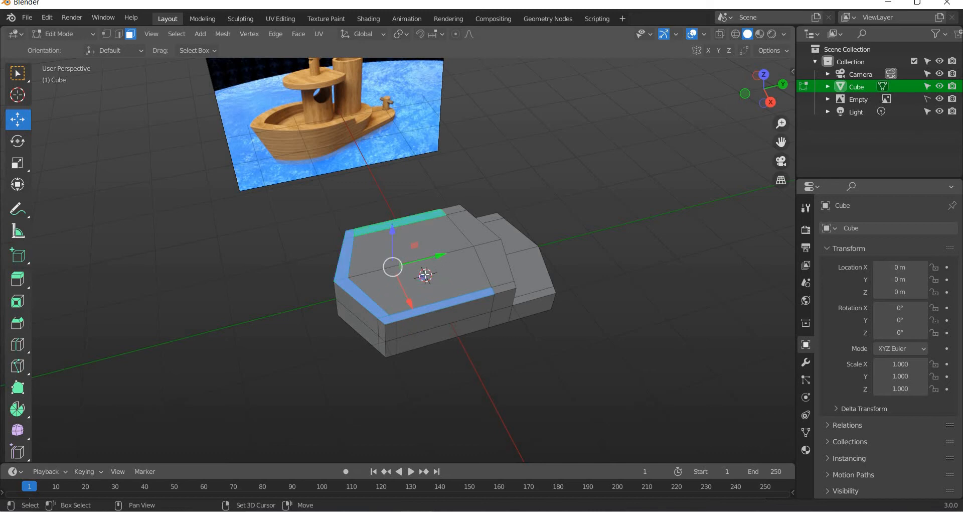
key("e")
left_click(415, 256)
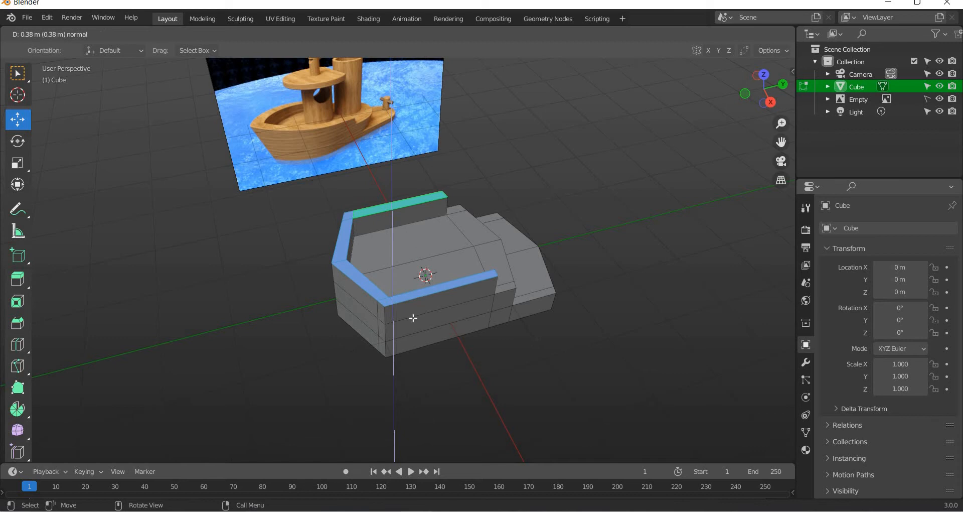
With X-ray on, select all centre vertices at the bow and move them outward along negative Y to sharpen the point.
middle_click_drag(262, 377, 297, 127)
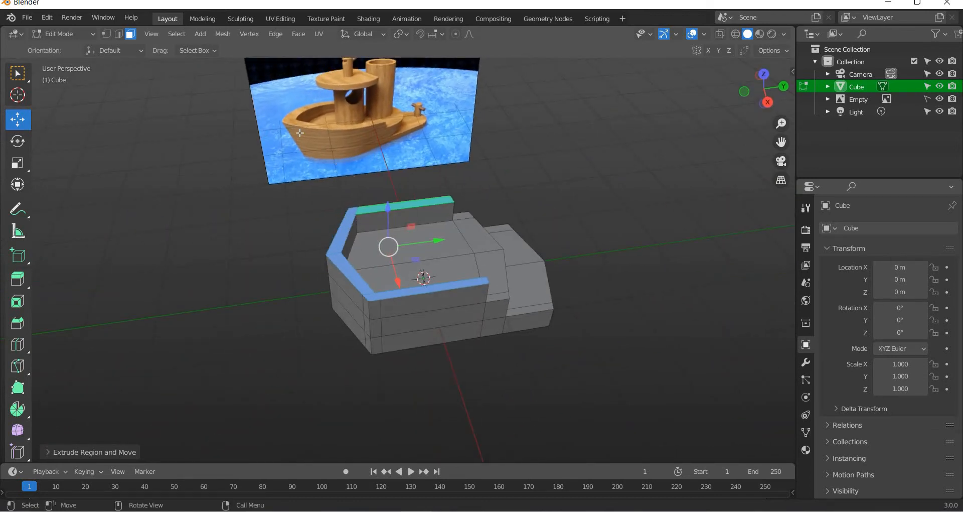
left_click(105, 34)
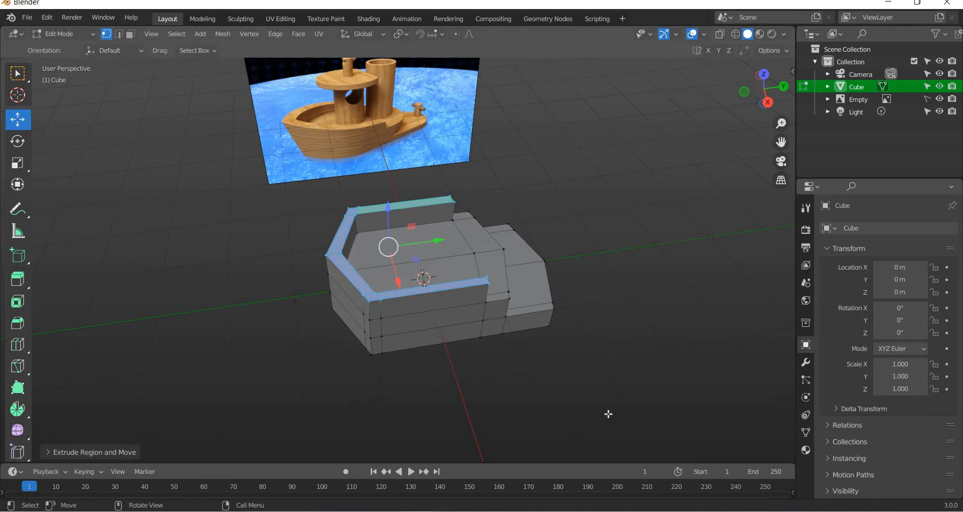
middle_click_drag(658, 280, 647, 328)
left_click(720, 34)
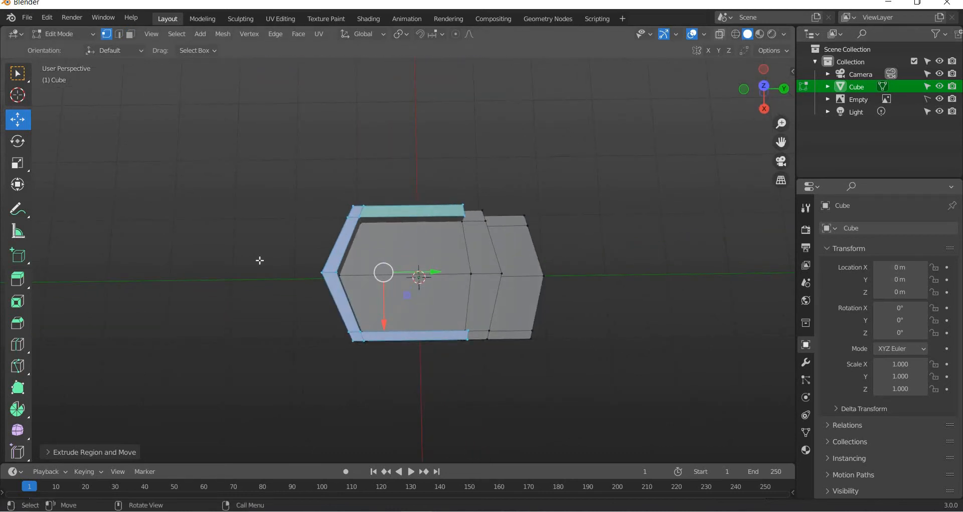
left_click_drag(368, 318, 261, 261)
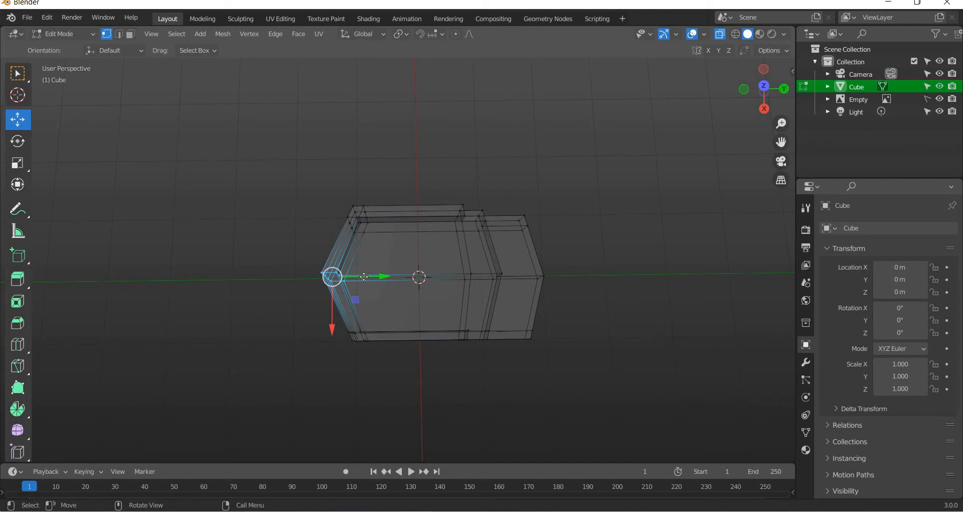
left_click_drag(364, 277, 347, 276)
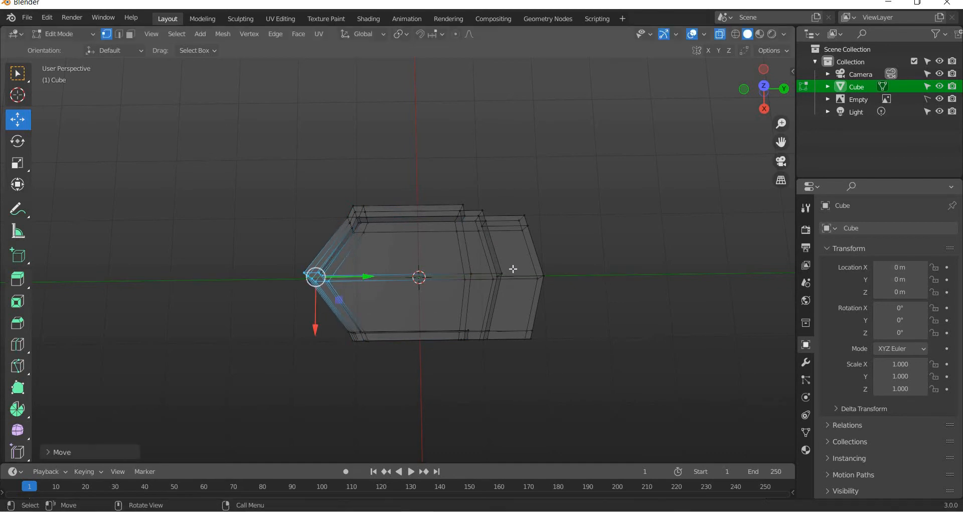
mouse_move(513, 269)
middle_mouse_down()
mouse_move(497, 241)
mouse_move(513, 269)
middle_mouse_up()
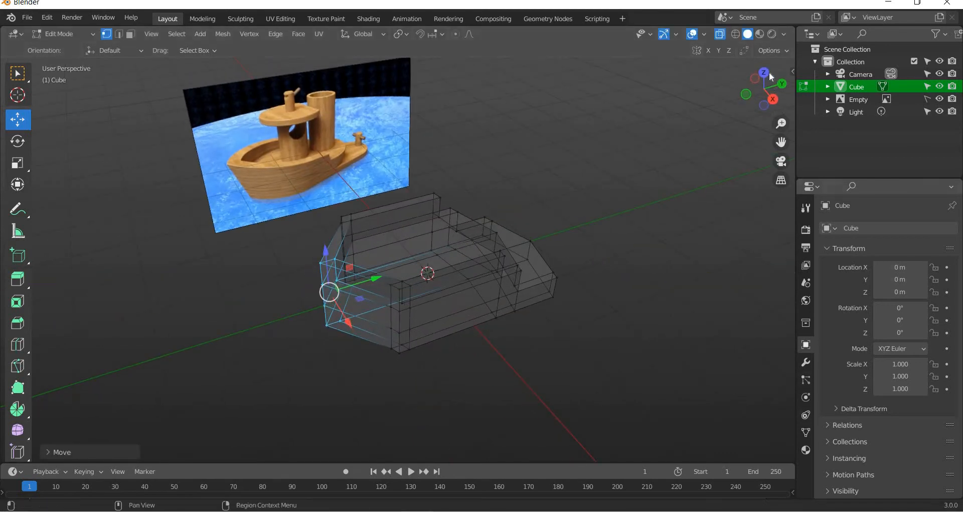
In top view, select the inner loop's corner vertices on both sides of the bow and move them slightly toward negative Y.
key("KP_7")
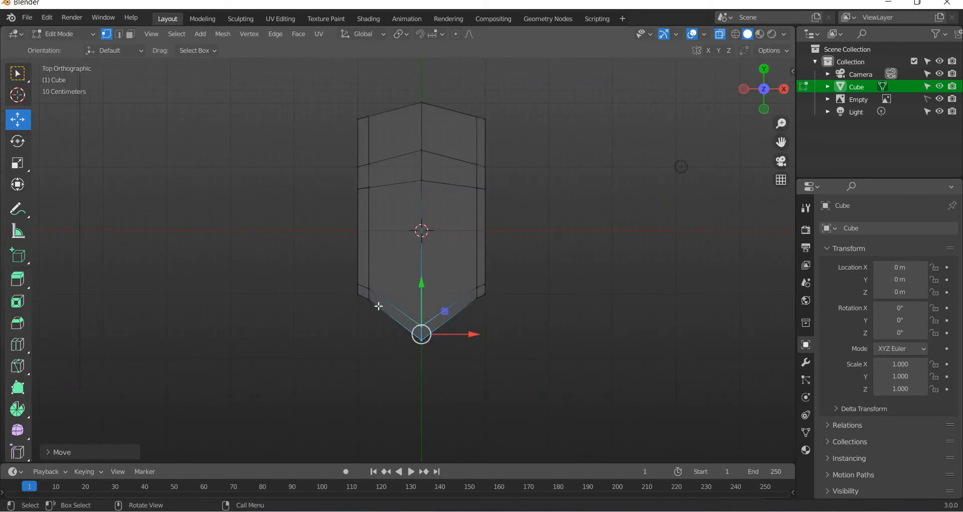
left_click_drag(365, 328, 383, 269)
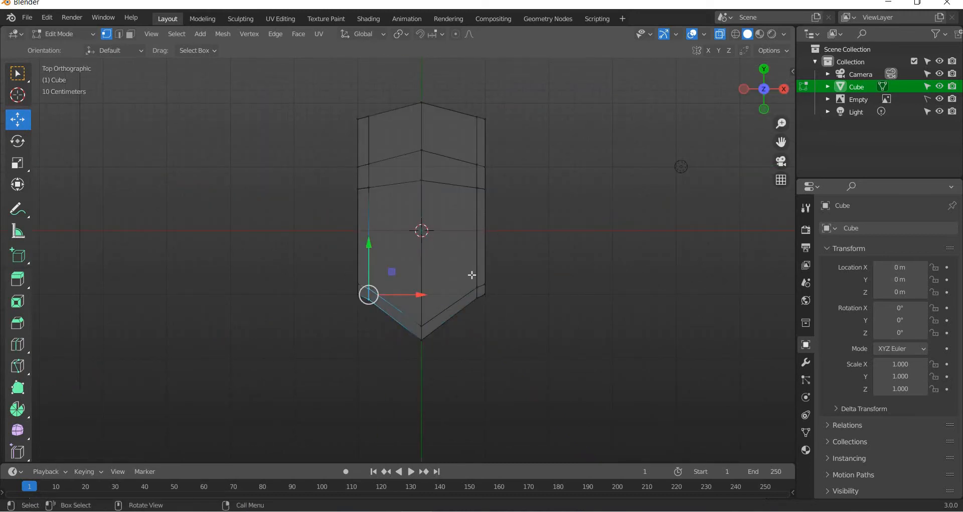
left_click(479, 291, "shift")
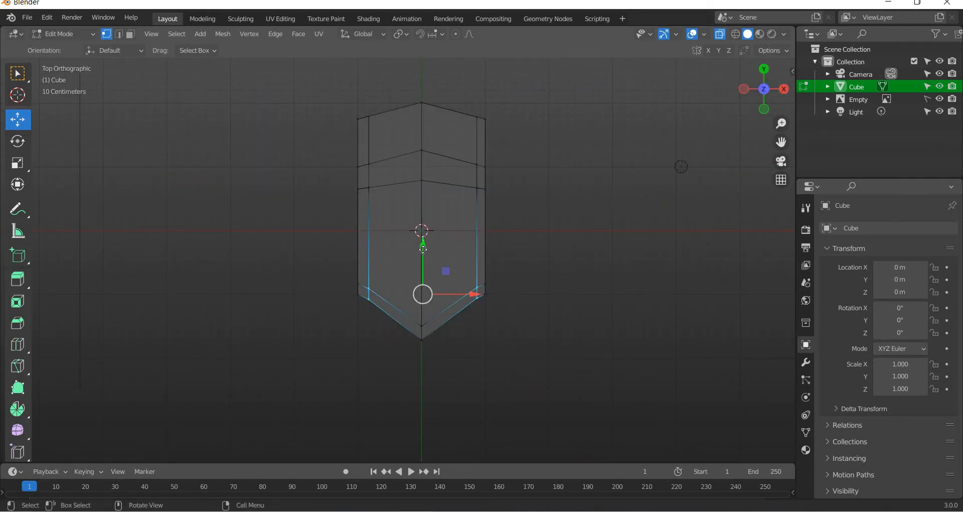
left_click_drag(423, 249, 423, 250)
left_click(151, 307)
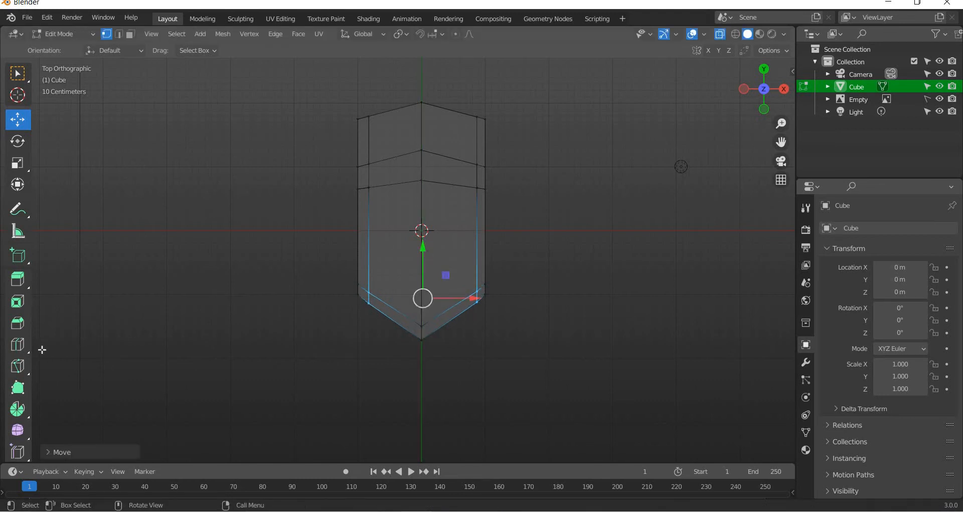
Add a lengthwise loop cut midway on each side of the centre line and move their bow vertices slightly toward negative Y.
left_click(18, 345)
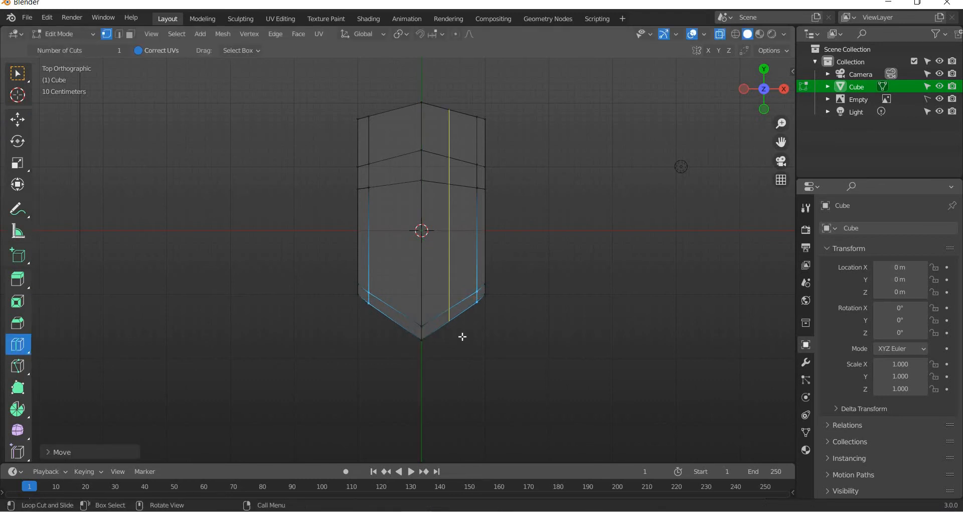
left_click(387, 326)
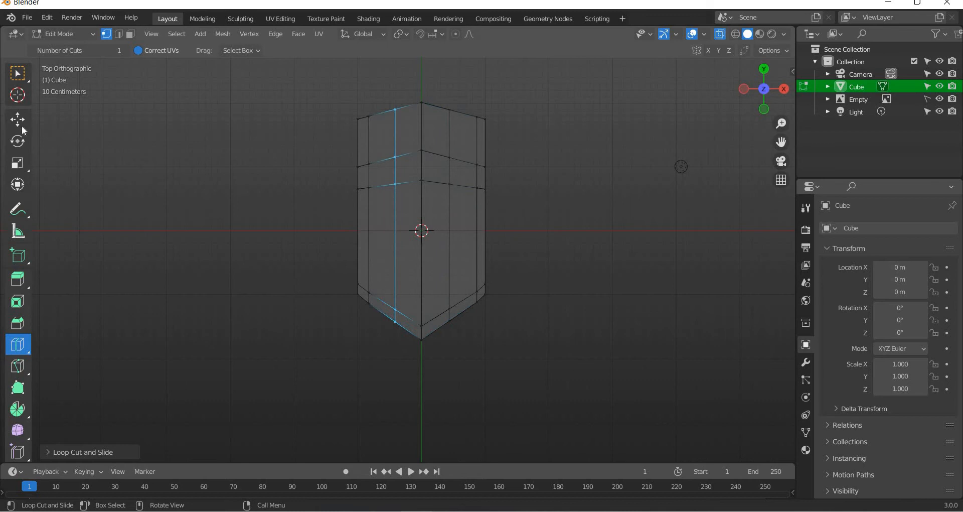
left_click(22, 125)
left_click_drag(402, 369, 387, 289)
left_click_drag(467, 353, 424, 275, "shift")
left_click(370, 330)
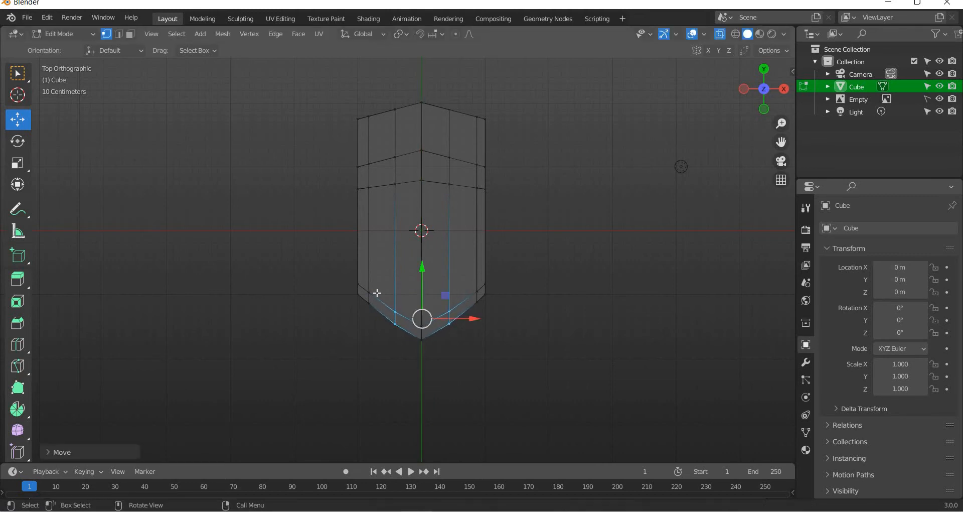
Reselect the bow corner vertices of the outer lengthwise loops on both sides and nudge them along Y to smooth the curve.
left_click_drag(381, 325, 361, 282)
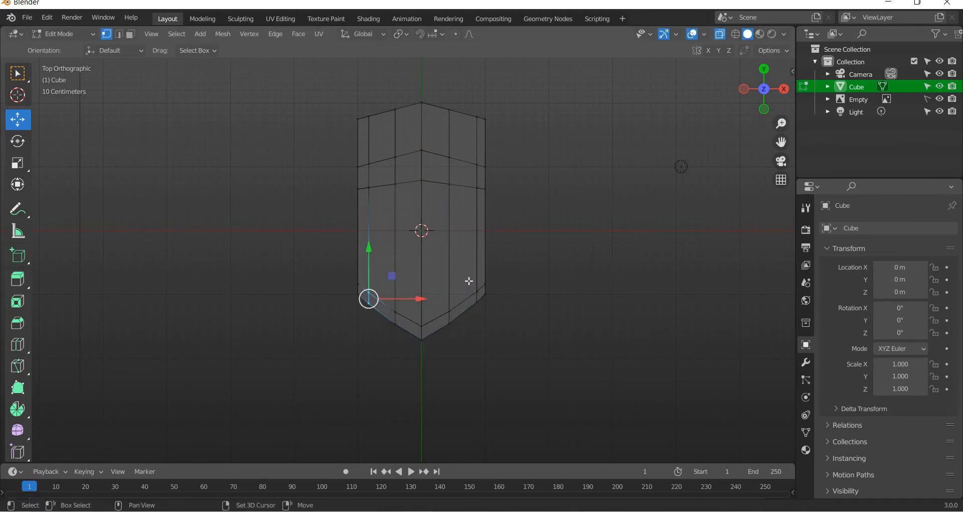
left_click_drag(477, 326, 482, 271, "shift")
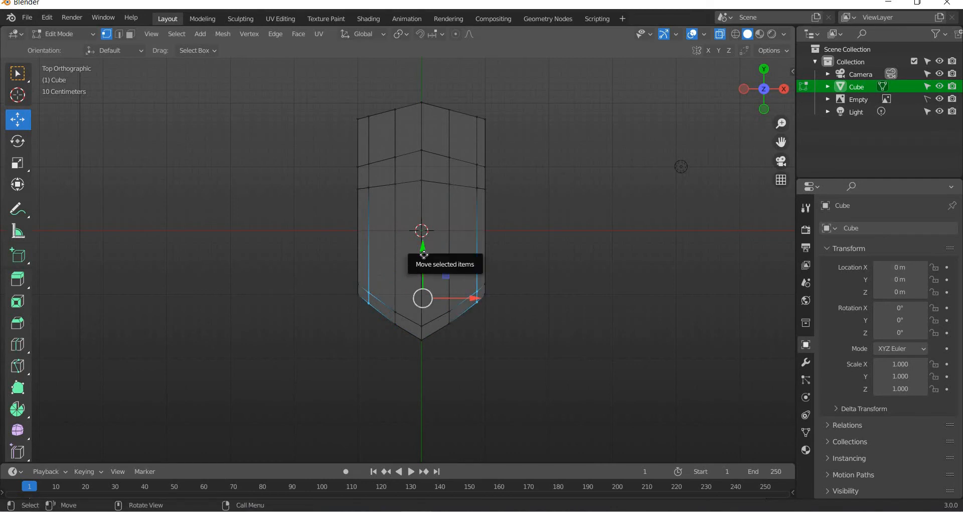
left_click_drag(424, 255, 621, 378)
left_click(500, 365)
middle_click_drag(503, 367, 738, 192)
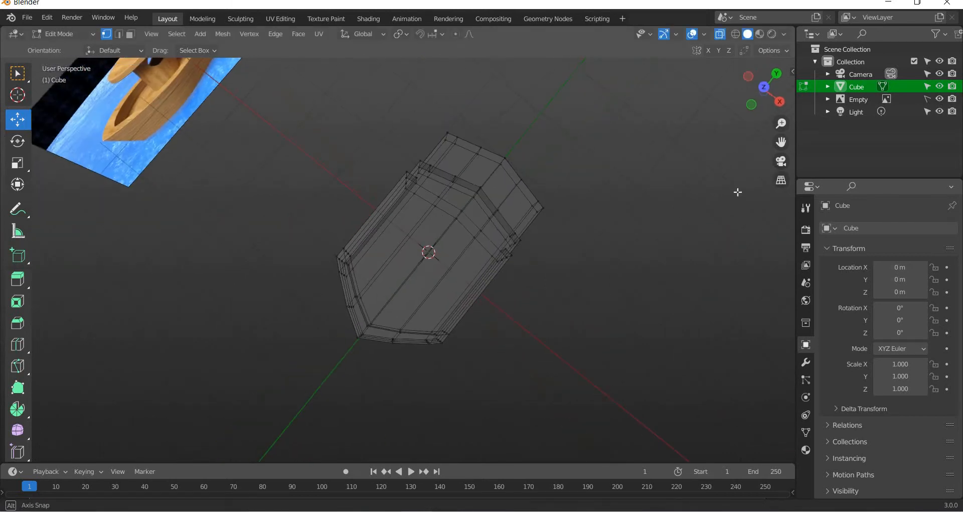
left_click(764, 89)
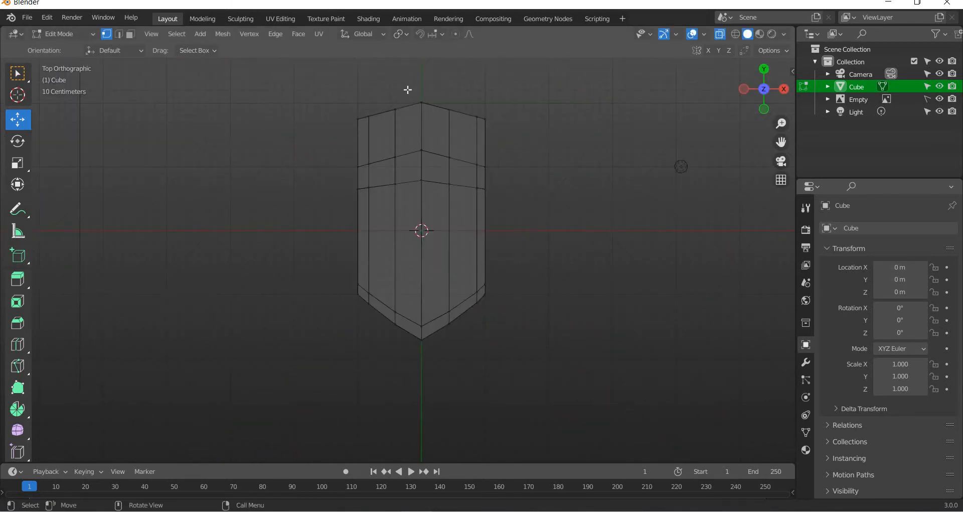
Select the stern vertices of the lengthwise loops on both sides of the centre line and move them slightly toward positive Y.
left_click_drag(371, 216, 408, 86)
left_click_drag(438, 200, 479, 86, "shift")
left_click_drag(422, 120, 423, 117)
left_click(533, 272)
middle_click_drag(534, 272, 655, 255)
left_click(761, 91)
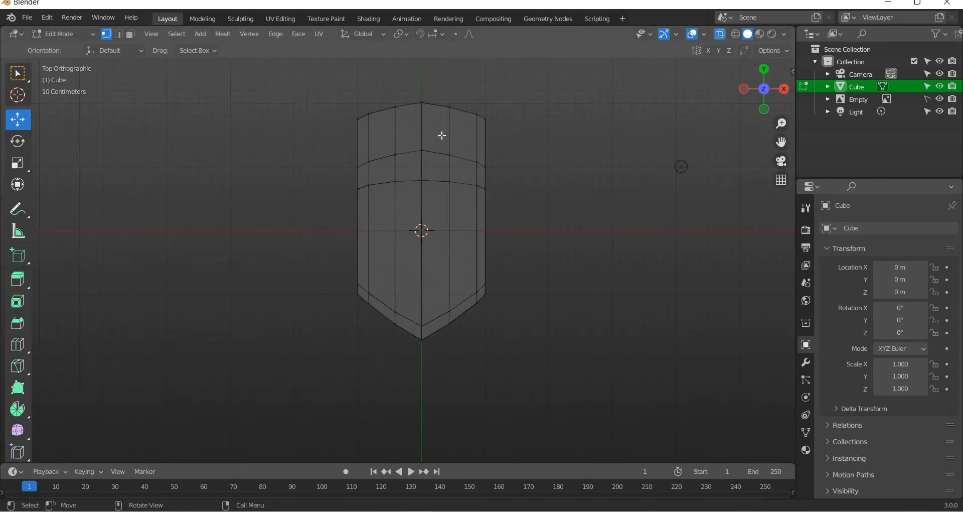
Round the stern by moving the stern vertices of the three central loops, and those of the outer loops, toward positive Y.
left_click_drag(388, 202, 460, 76)
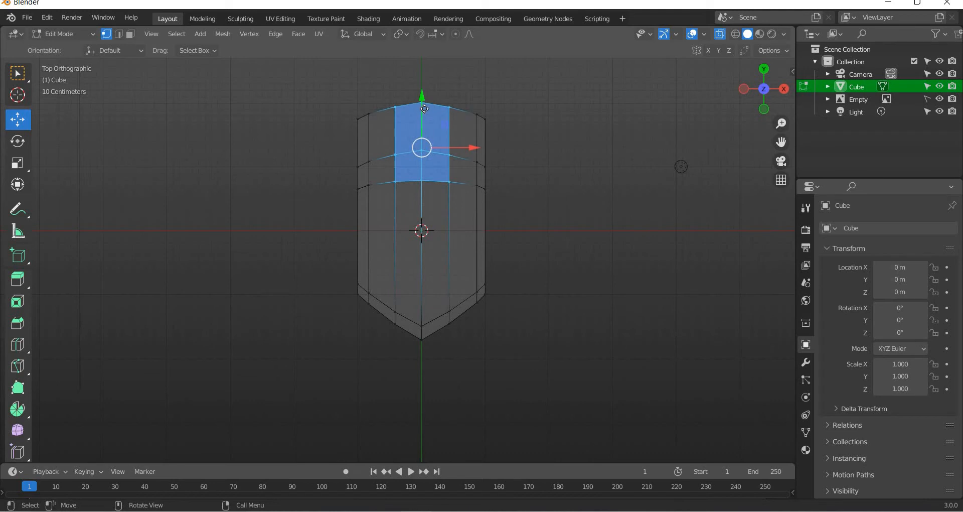
left_click_drag(424, 119, 425, 109)
left_click_drag(484, 88, 460, 201)
left_click_drag(376, 224, 364, 90)
left_click_drag(421, 120, 454, 349)
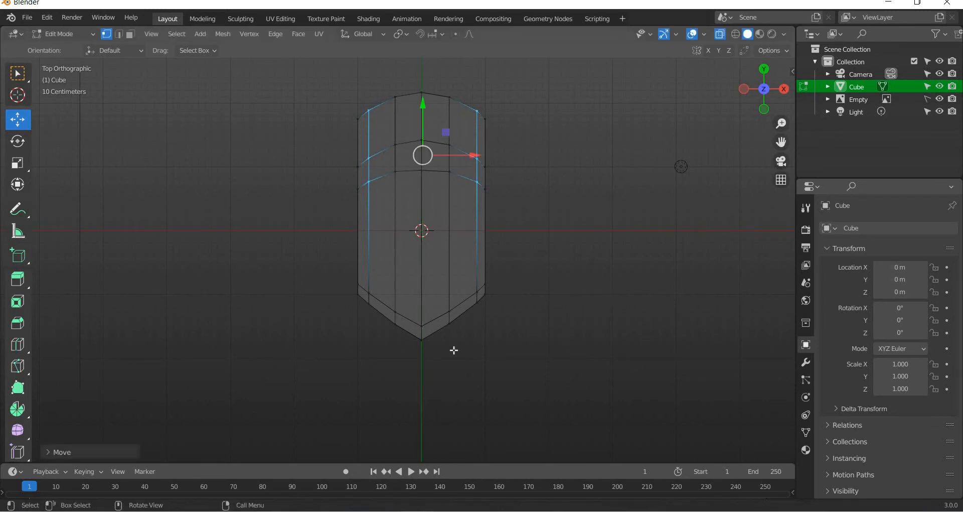
left_click(376, 280)
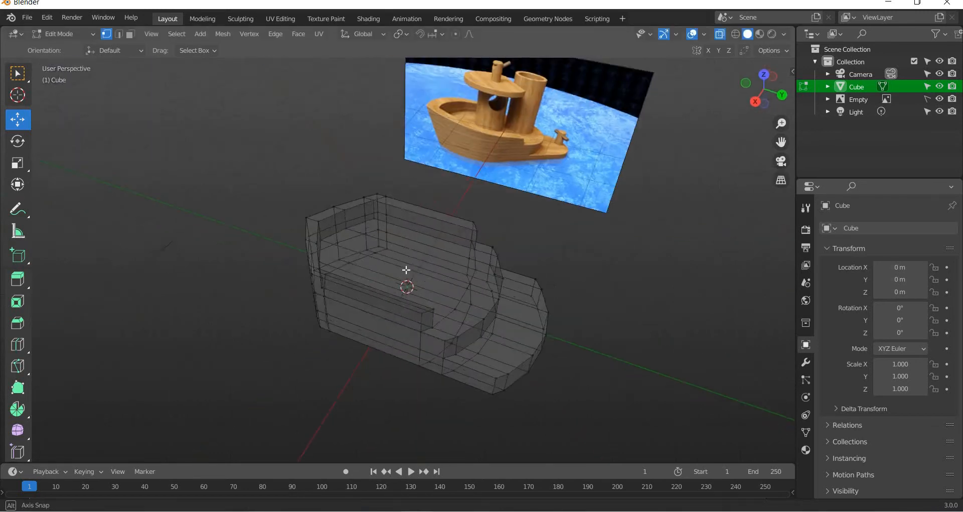
In right side view, select the hull's row of vertices at stern-platform height and rotate it slightly so it rises toward the bow.
middle_click_drag(407, 270, 432, 255)
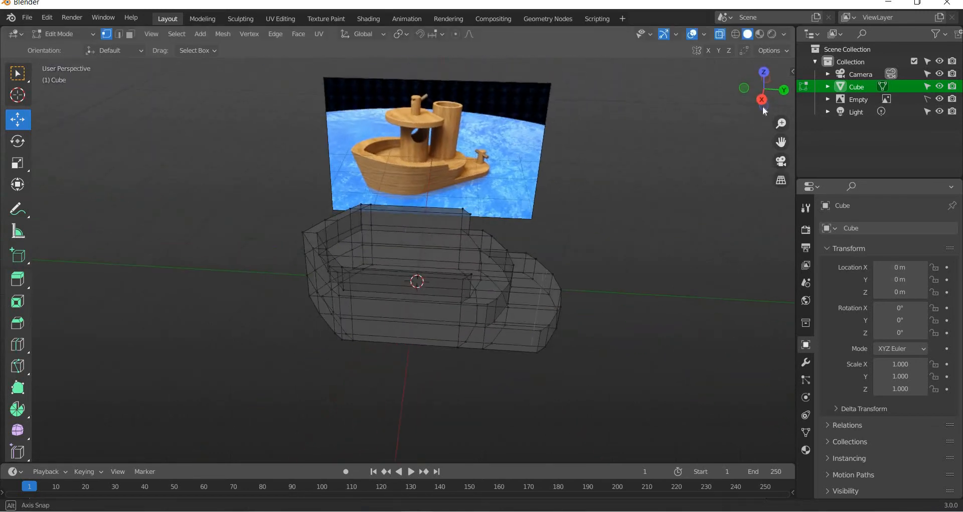
left_click(785, 94)
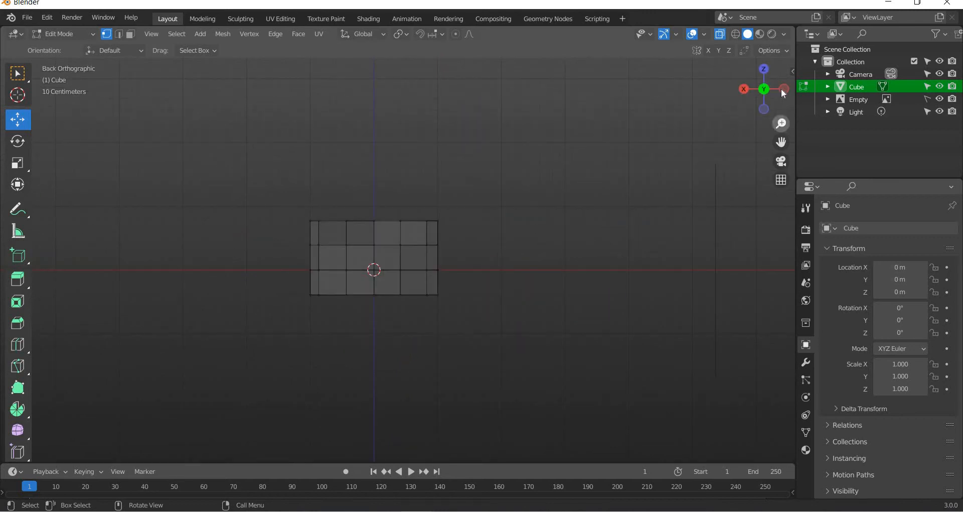
left_click(784, 91)
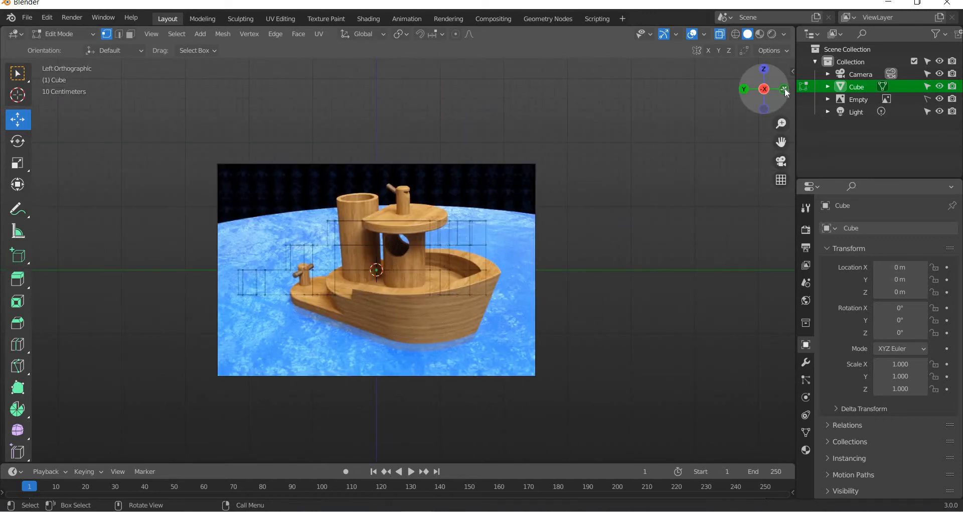
left_click(784, 88)
left_click(784, 89)
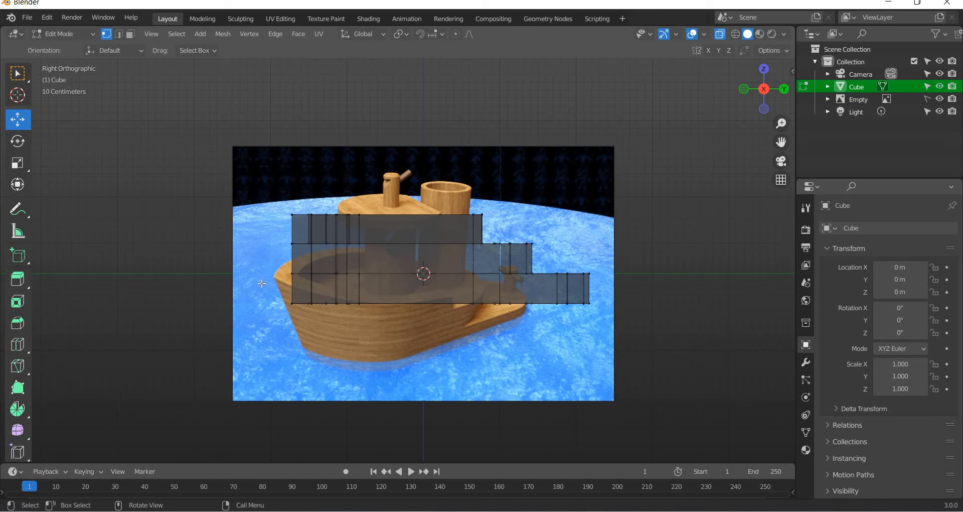
left_click_drag(262, 283, 277, 288)
left_click_drag(626, 264, 626, 263)
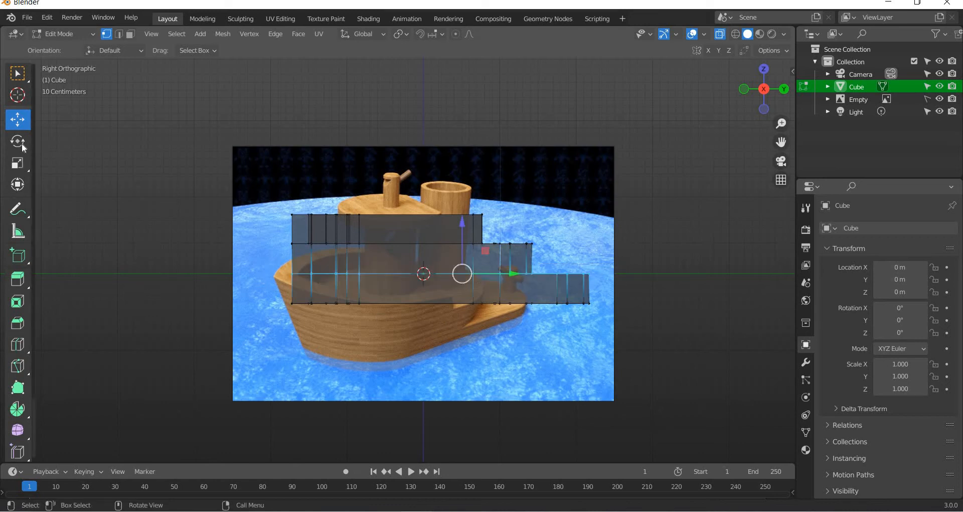
left_click(17, 141)
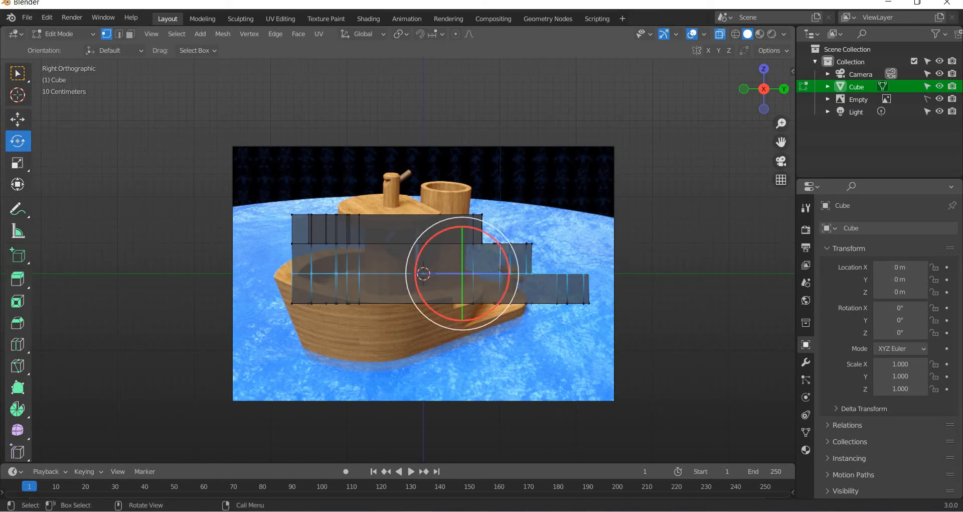
mouse_move(495, 245)
left_mouse_down()
mouse_move(504, 247)
mouse_move(259, 252)
left_mouse_up()
Rotate the deck-level vertex row and the top rim row so each slopes up toward the bow more steeply than the row below.
left_click_drag(319, 252, 317, 253)
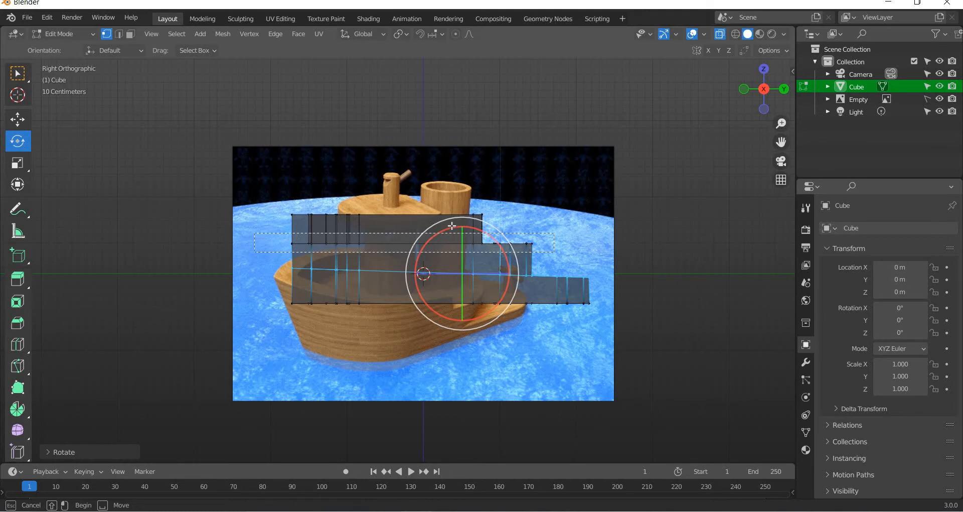
left_click_drag(457, 221, 462, 225)
left_click_drag(516, 181, 229, 217)
left_click_drag(426, 196, 411, 206)
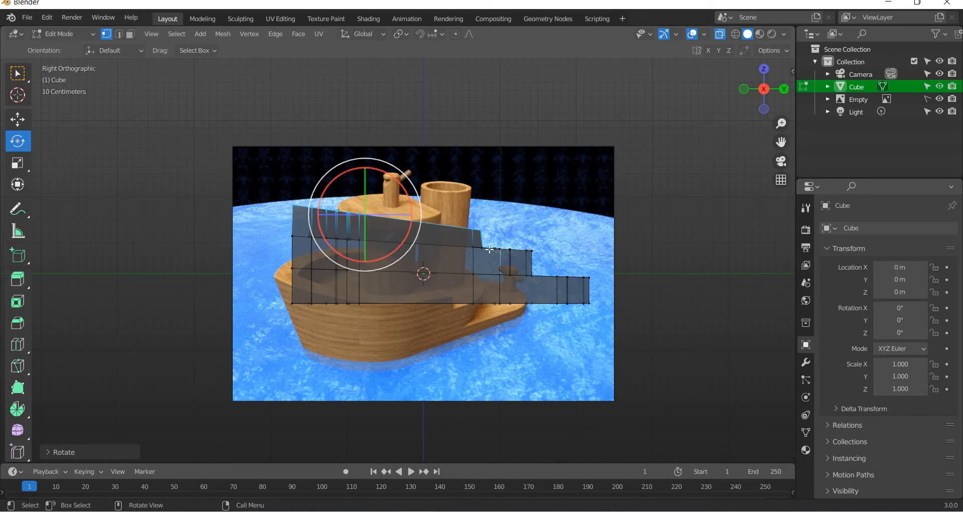
Scale the deck-level vertex row down slightly and the platform-height row below it down a little more.
mouse_move(550, 260)
left_mouse_down()
mouse_move(250, 227)
mouse_move(536, 260)
left_mouse_up()
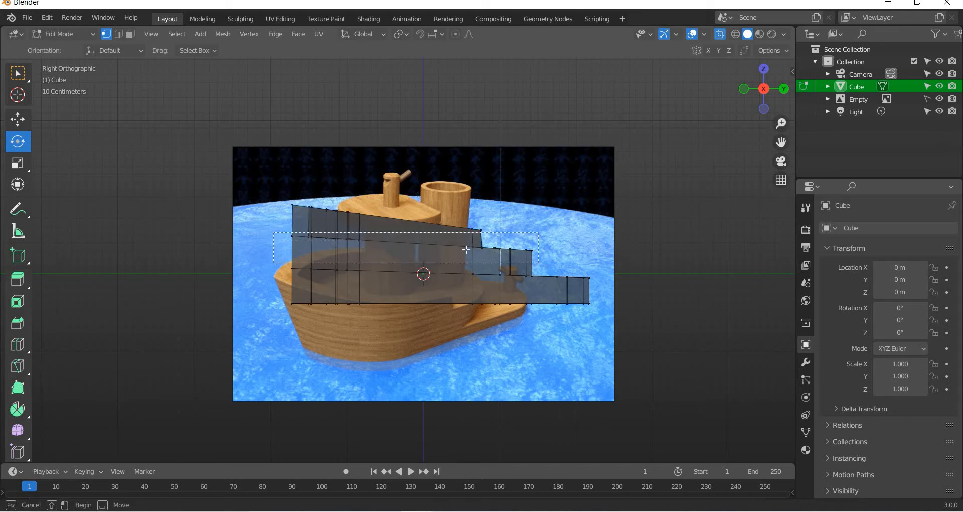
left_click(26, 162)
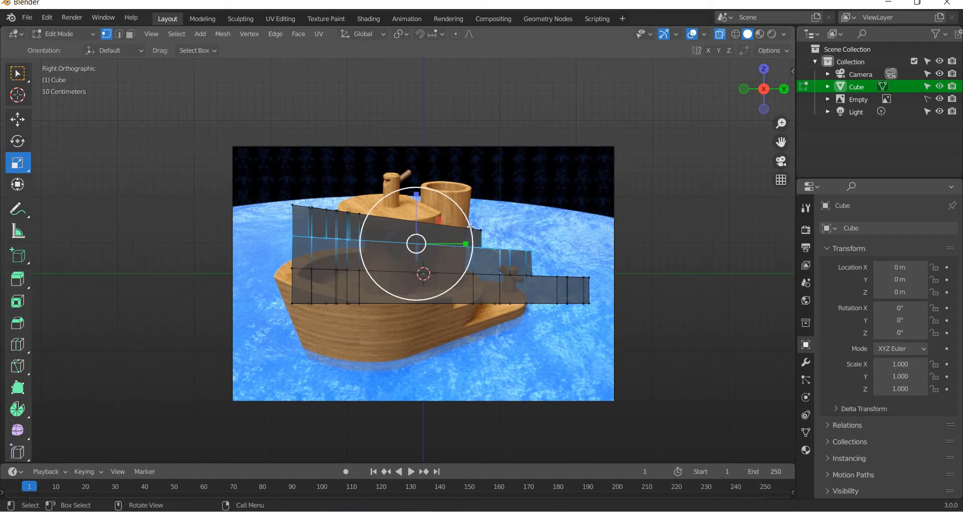
left_click_drag(471, 226, 469, 228)
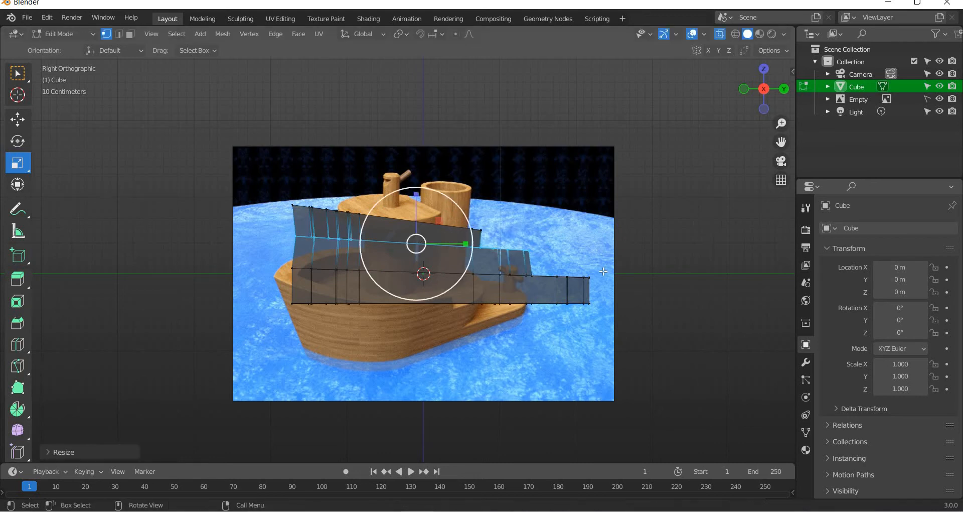
left_click_drag(604, 272, 272, 259)
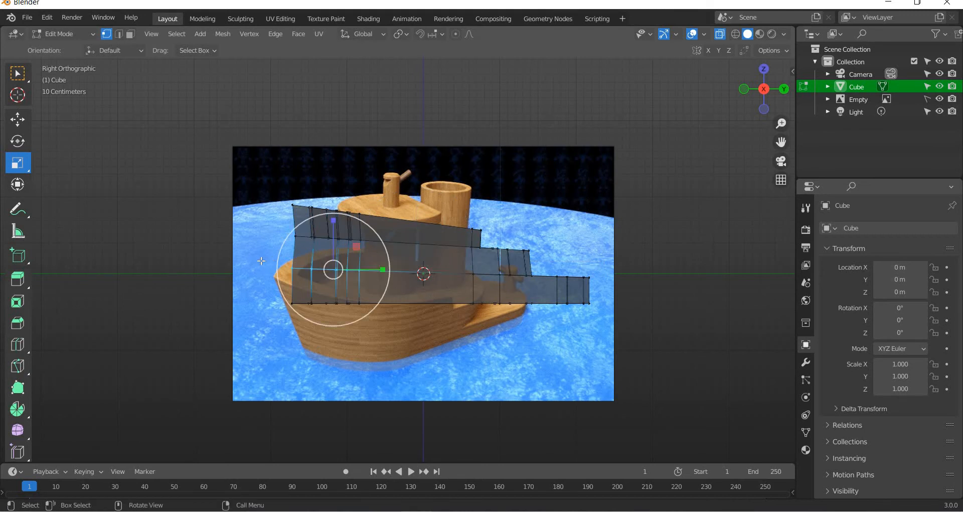
left_click_drag(626, 288, 280, 260)
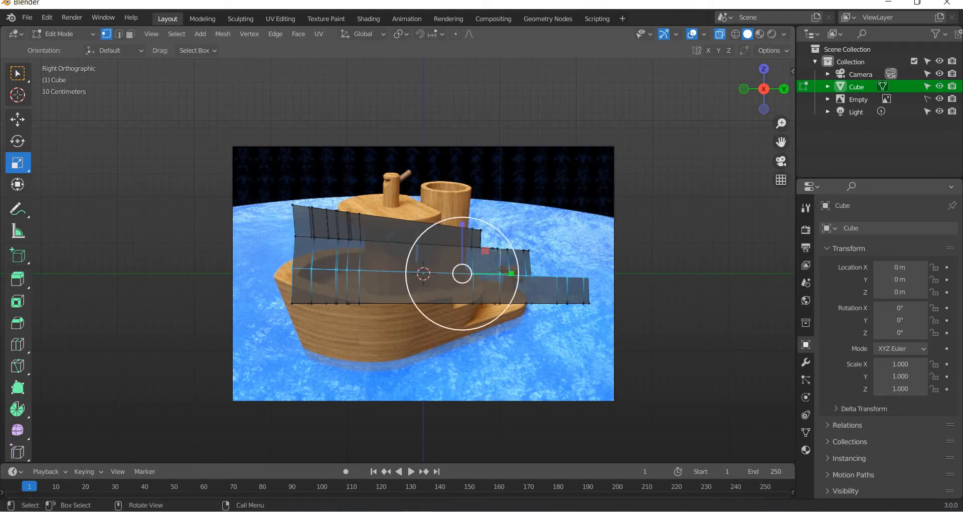
key("s")
left_click(559, 352)
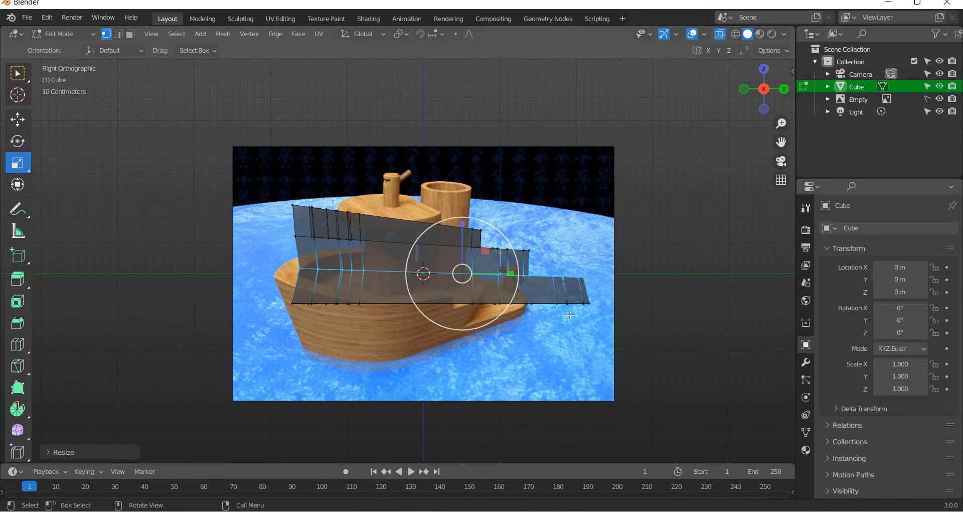
Scale down the bottom vertex row so the hull tapers toward its base, and turn off X-ray.
mouse_move(647, 359)
left_mouse_down()
mouse_move(494, 291)
mouse_move(287, 291)
left_mouse_up()
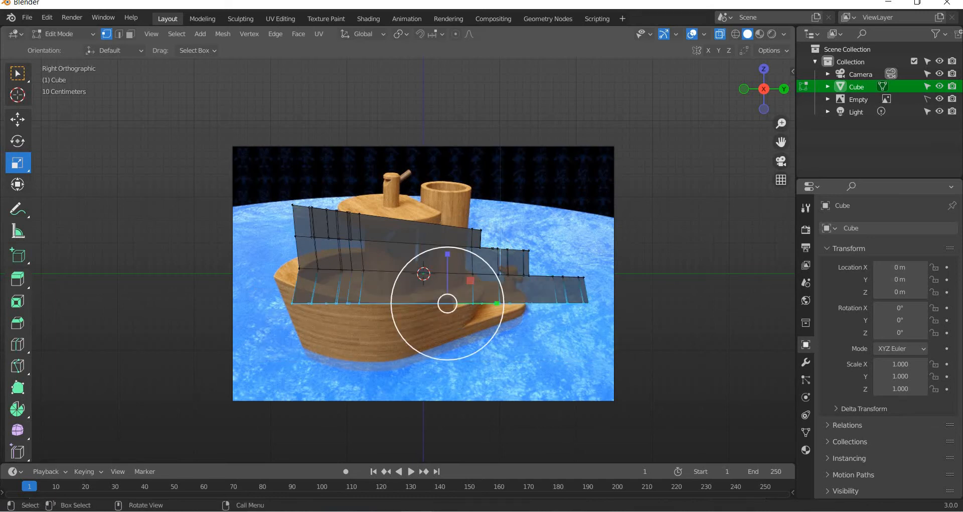
key("s")
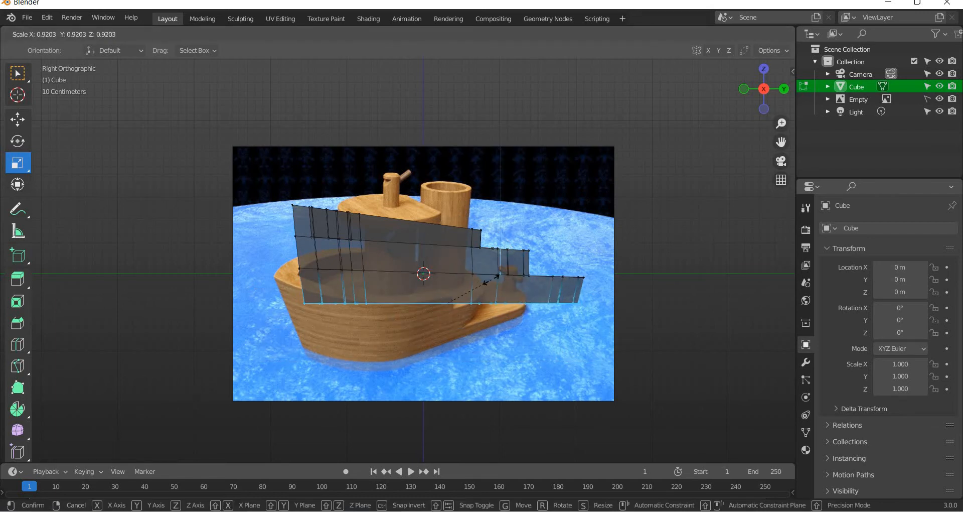
left_click(468, 318)
middle_click_drag(452, 376, 648, 184)
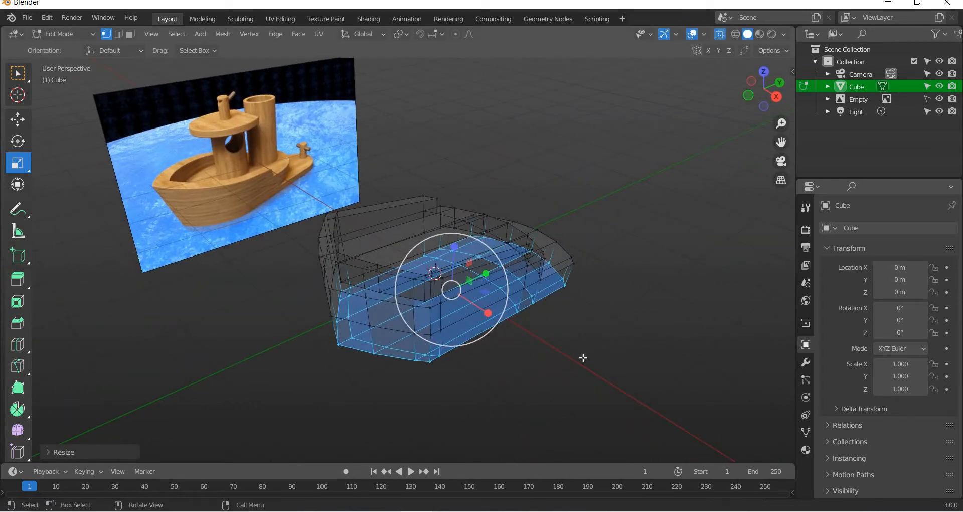
key("alt+z")
middle_click_drag(553, 334, 502, 266)
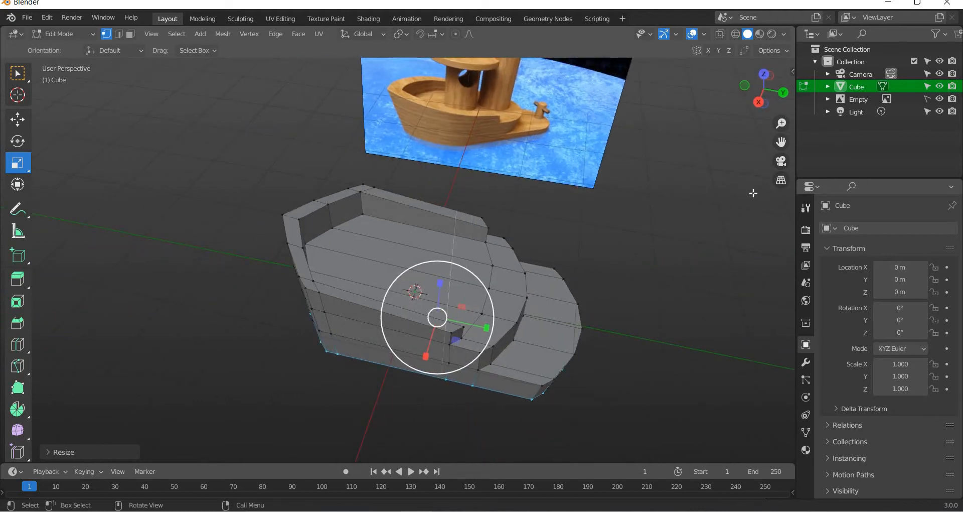
Try to move the rim's outer stern corner vertices toward positive Y, level with the inner corners, and undo the move.
left_click(764, 74)
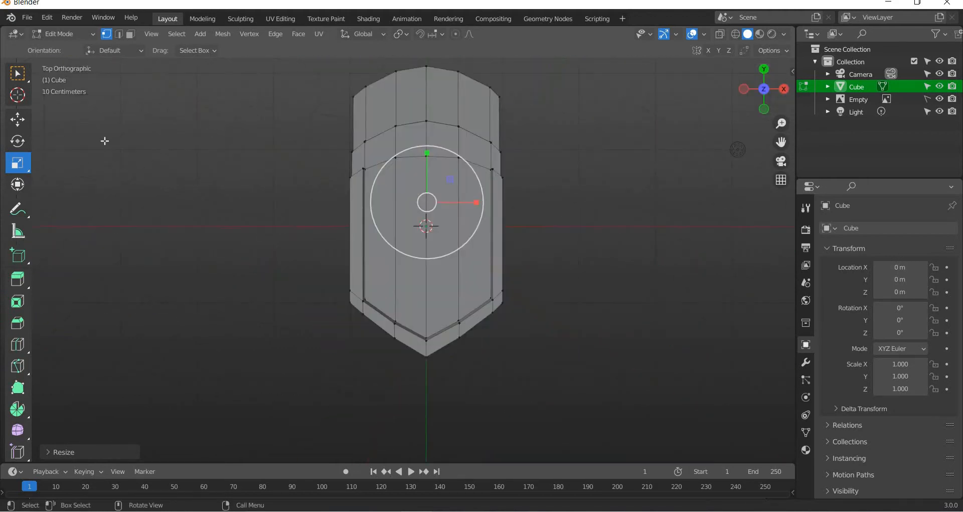
left_click(18, 121)
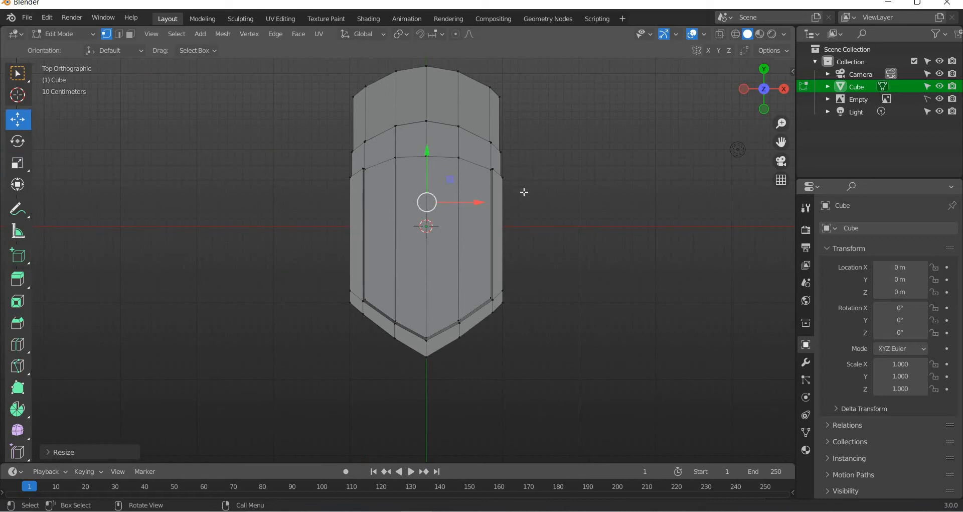
scroll(316, 155, "up", 2)
left_click_drag(269, 126, 341, 176)
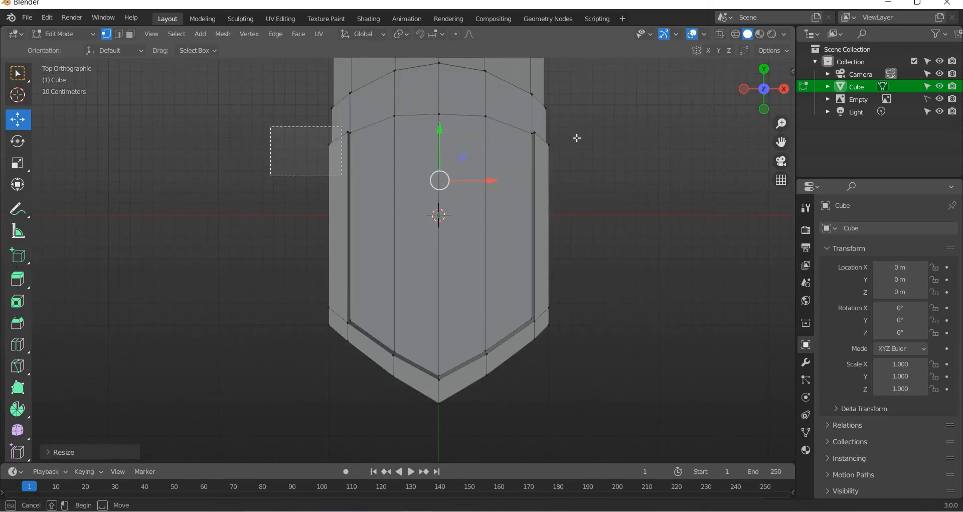
left_click_drag(584, 125, 538, 183, "shift")
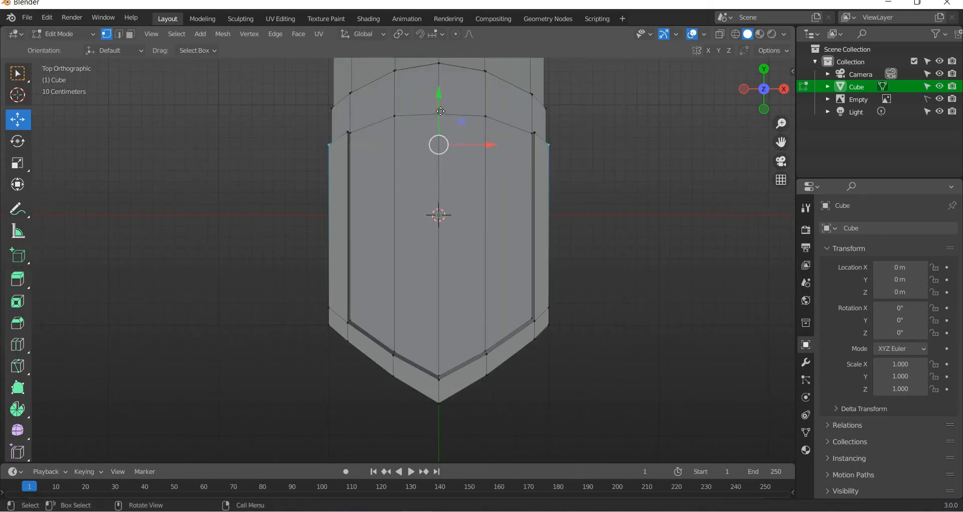
left_click_drag(441, 110, 440, 99)
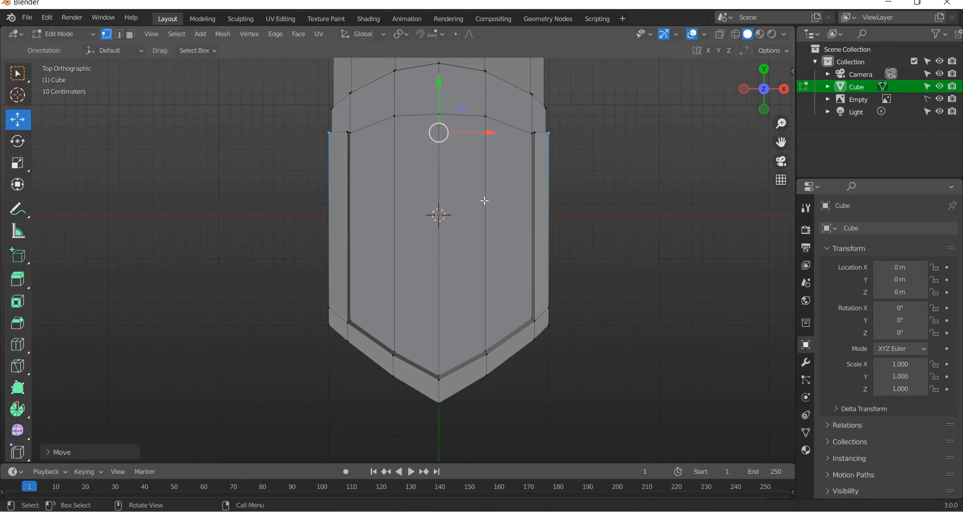
middle_click_drag(484, 200, 480, 196)
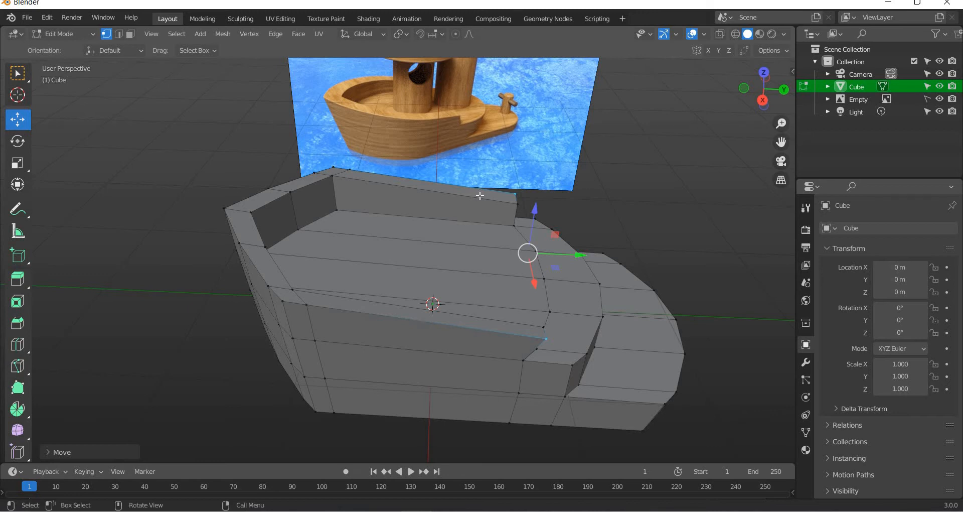
key("ctrl+z")
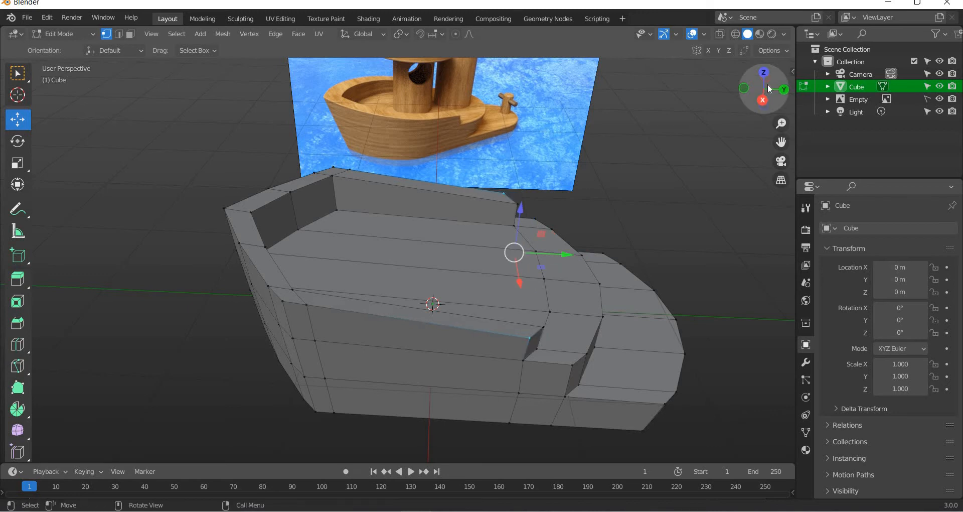
From the top view, try to move only the rim's two outer stern corner vertices about 0.09 m along Y.
left_click(767, 76)
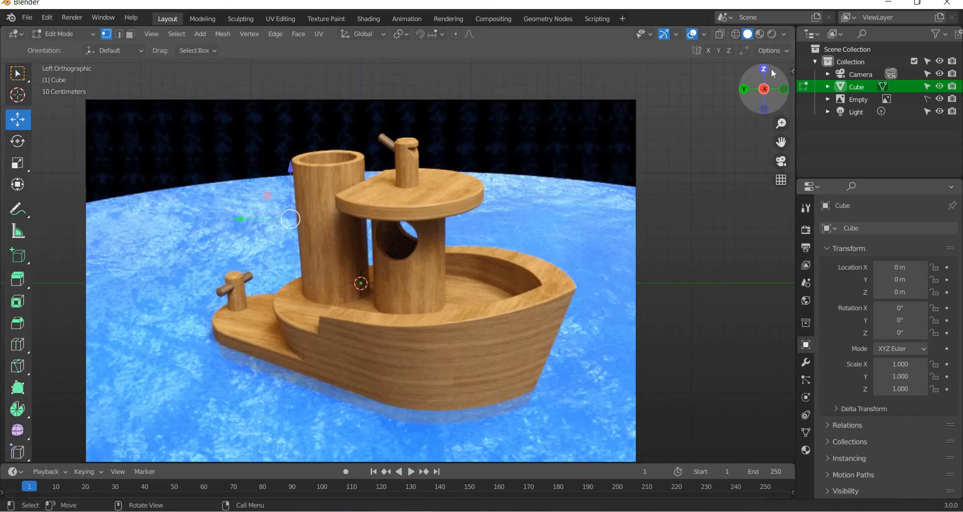
left_click(766, 74)
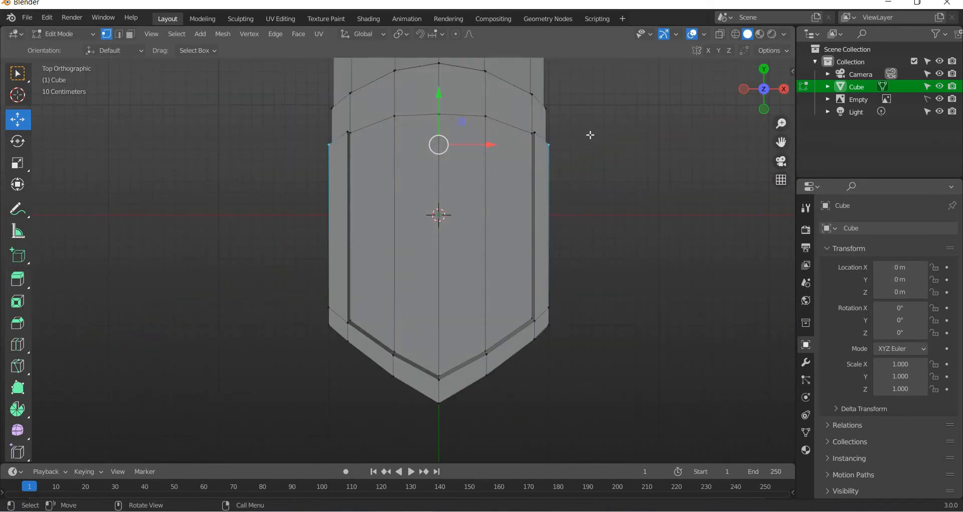
left_click_drag(586, 133, 541, 168)
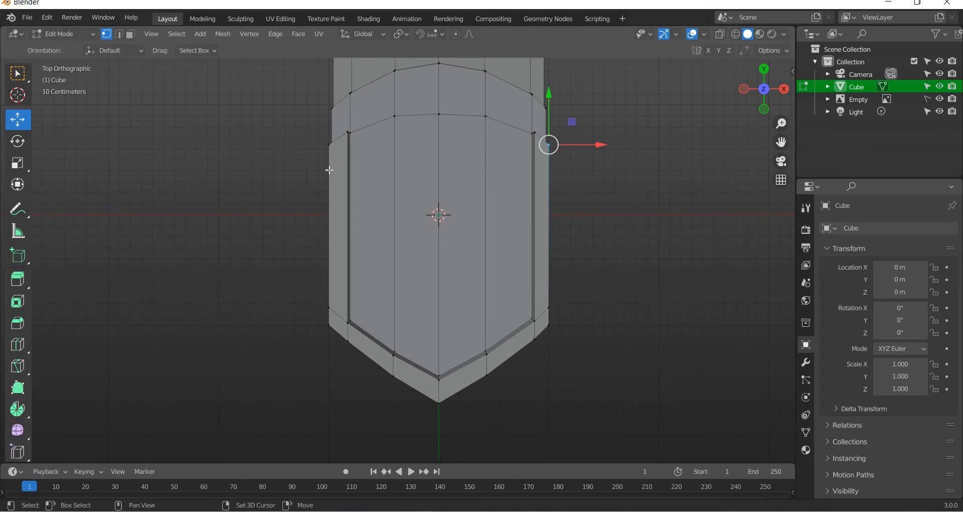
left_click_drag(296, 137, 331, 174, "shift")
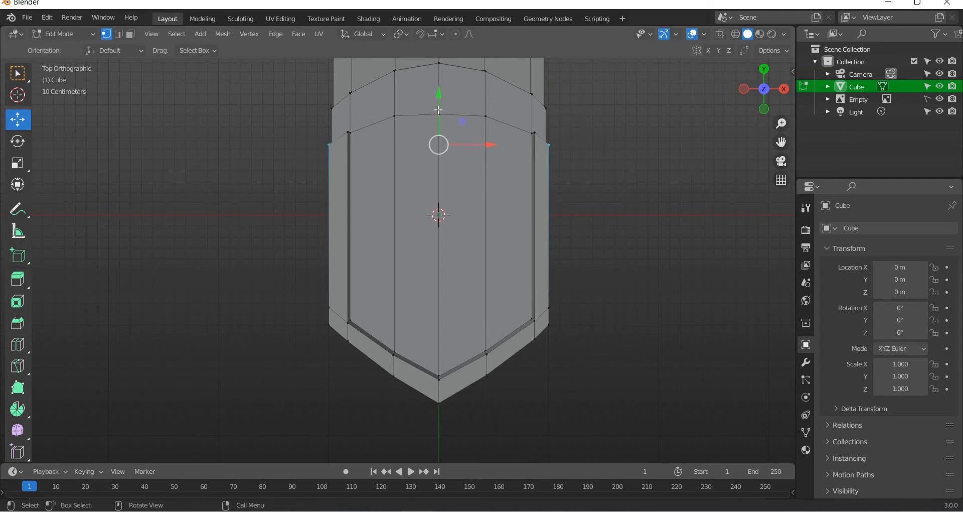
left_click_drag(438, 101, 439, 101)
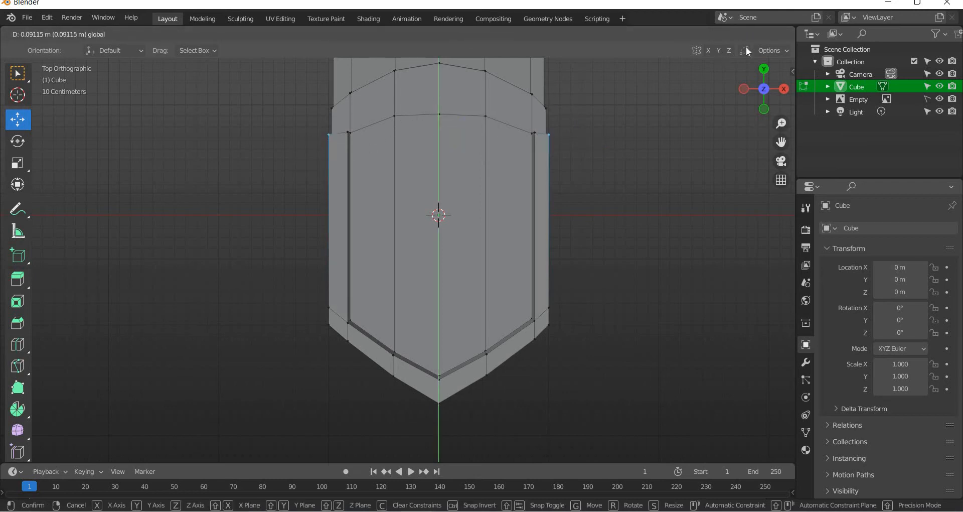
Select both outer stern corner vertex columns through the hull with X-ray and move them toward positive Y, level with the rim's inner corners.
left_click(720, 35)
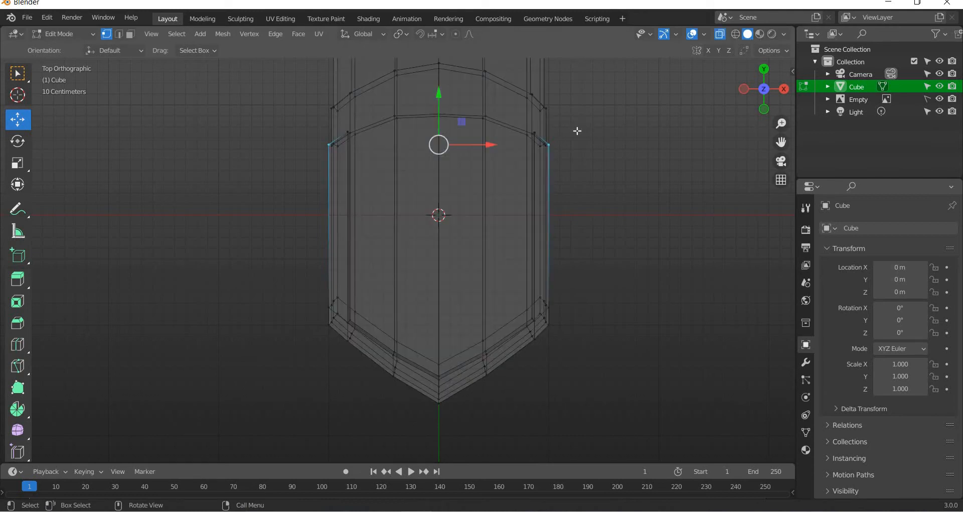
left_click_drag(537, 164, 581, 129)
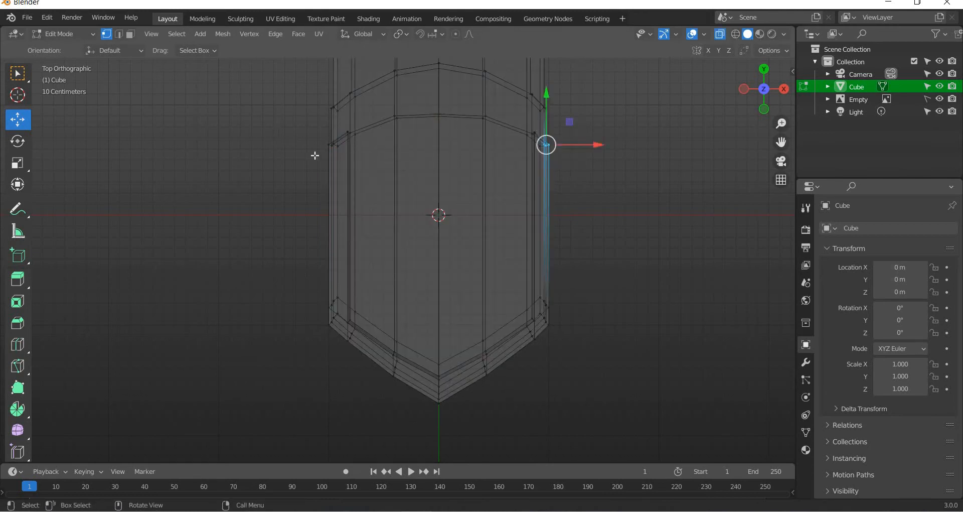
left_click_drag(339, 178, 273, 130, "shift")
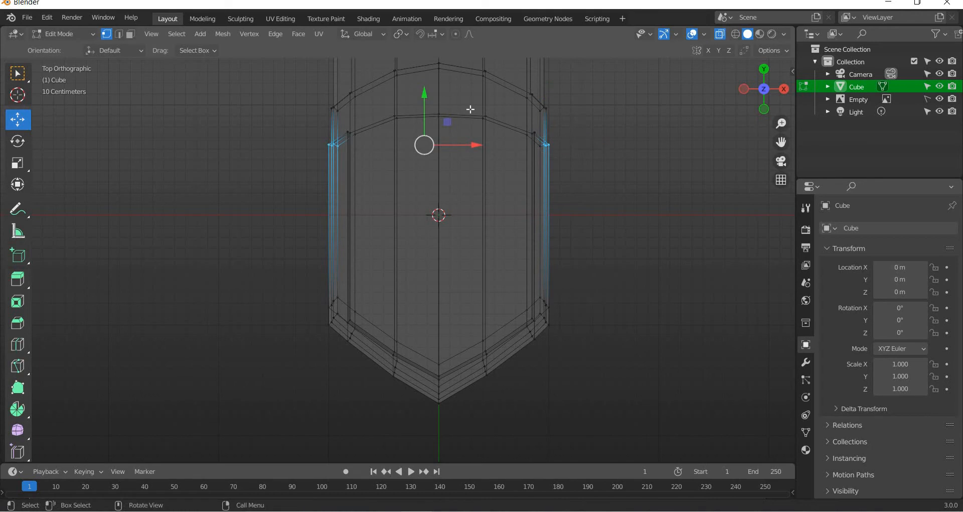
key("alt+z")
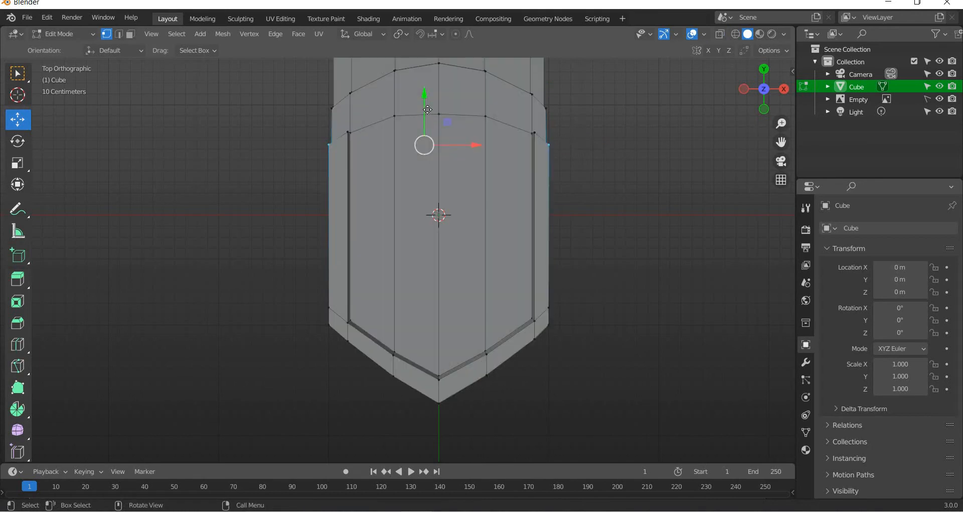
left_click_drag(427, 110, 430, 108)
middle_click_drag(504, 209, 635, 216)
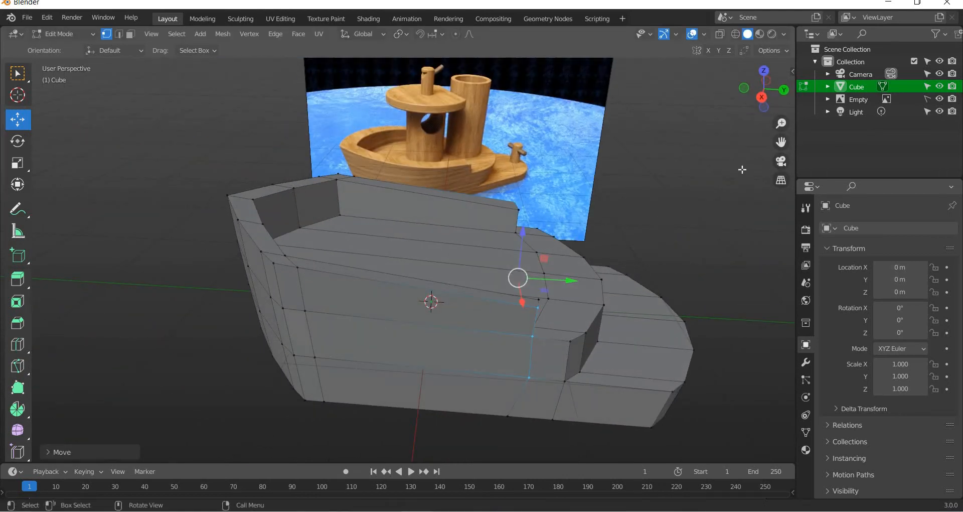
middle_click_drag(574, 299, 599, 233)
middle_click_drag(507, 180, 579, 190)
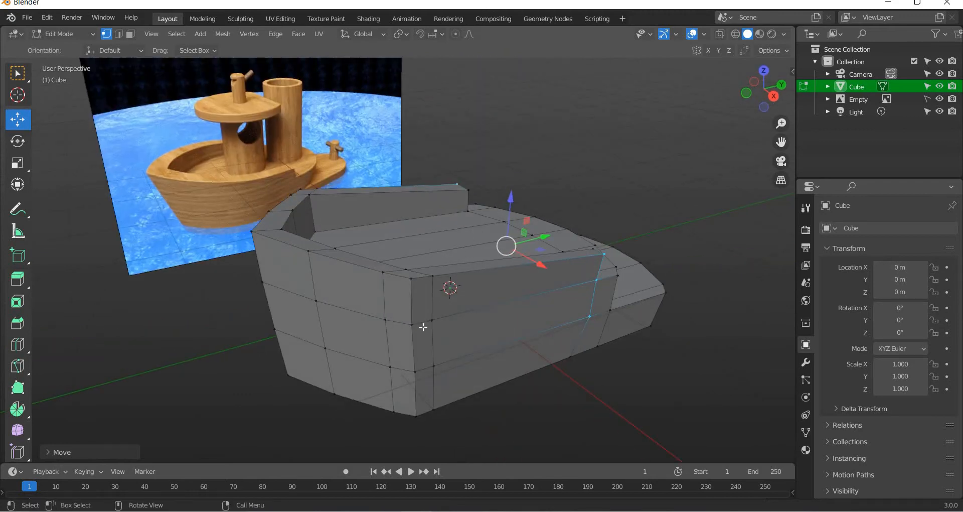
middle_click_drag(424, 328, 564, 257)
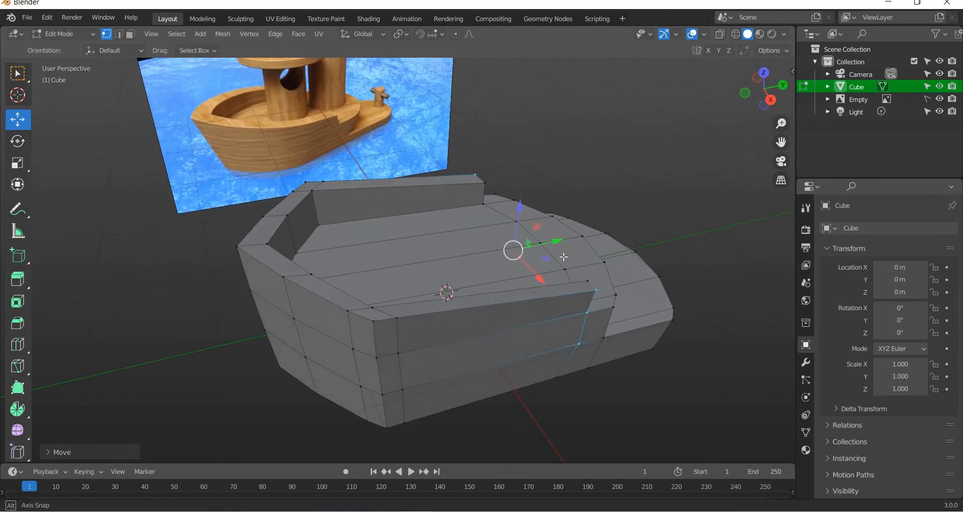
With X-ray on, shift the mirrored pairs of vertex columns between the bow tip and the hull sides slightly toward negative Y to round the bow.
left_click(763, 74)
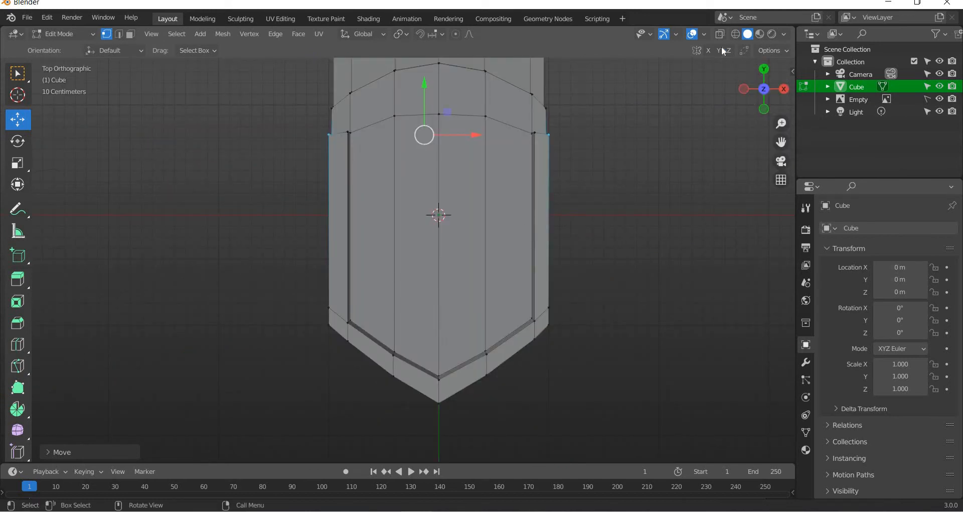
key("alt+z")
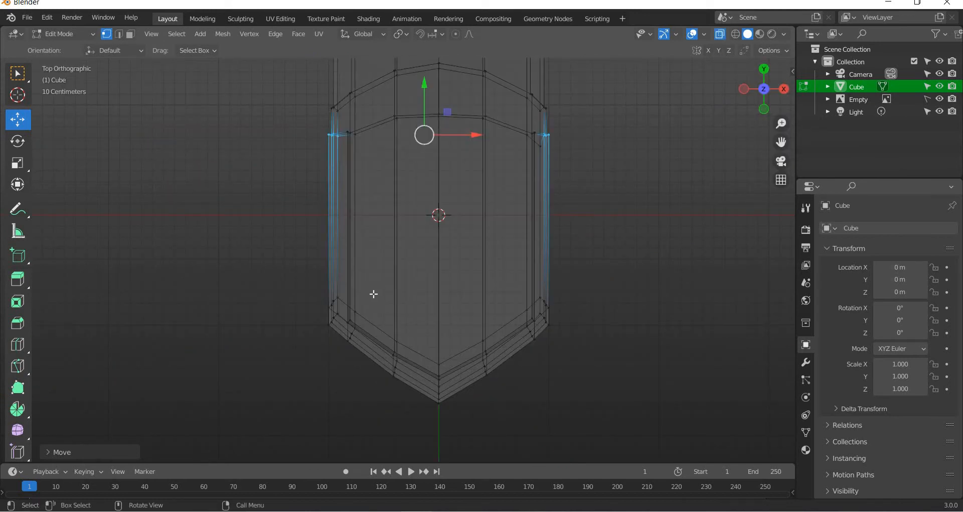
left_click_drag(342, 363, 374, 294)
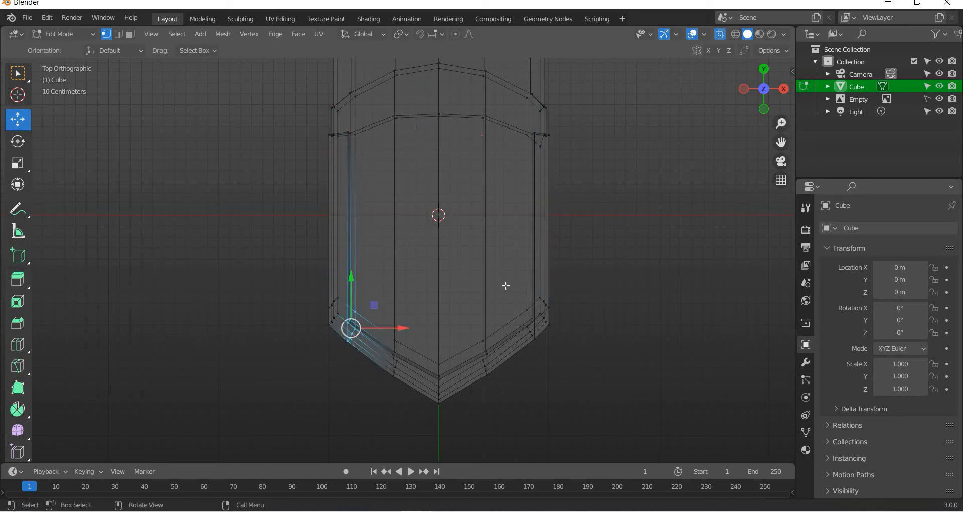
left_click_drag(506, 285, 530, 365)
left_click_drag(442, 287, 514, 292)
left_click_drag(389, 385, 512, 295)
left_click_drag(441, 324, 503, 388)
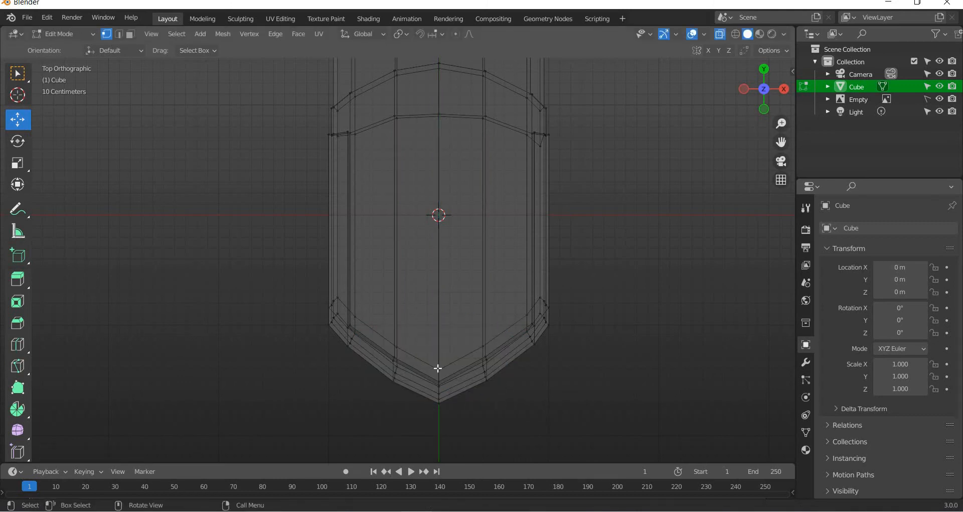
Move the bow's centre vertex column along Y to refine the bow's curve, and turn off X-ray.
left_click_drag(456, 343, 576, 376)
middle_click_drag(499, 318, 610, 242)
scroll(707, 146, "down", 1)
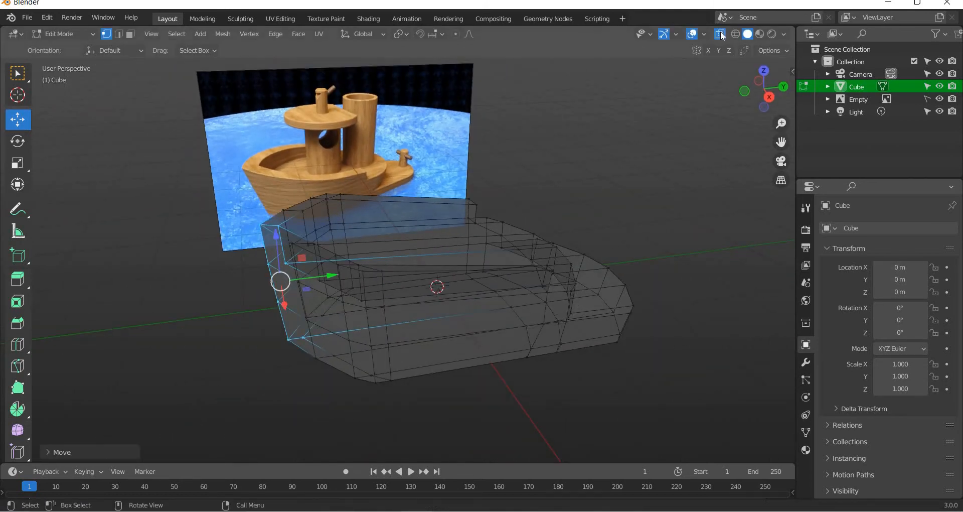
key("alt+z")
middle_click_drag(492, 273, 565, 297)
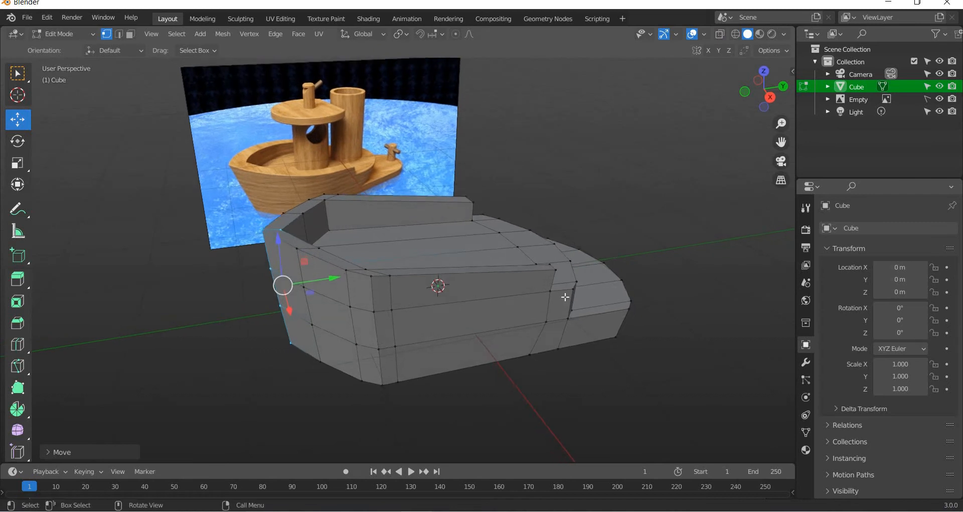
Add two loop cuts around the raised rim, one just below its top edge and one just above deck level.
left_click(621, 279)
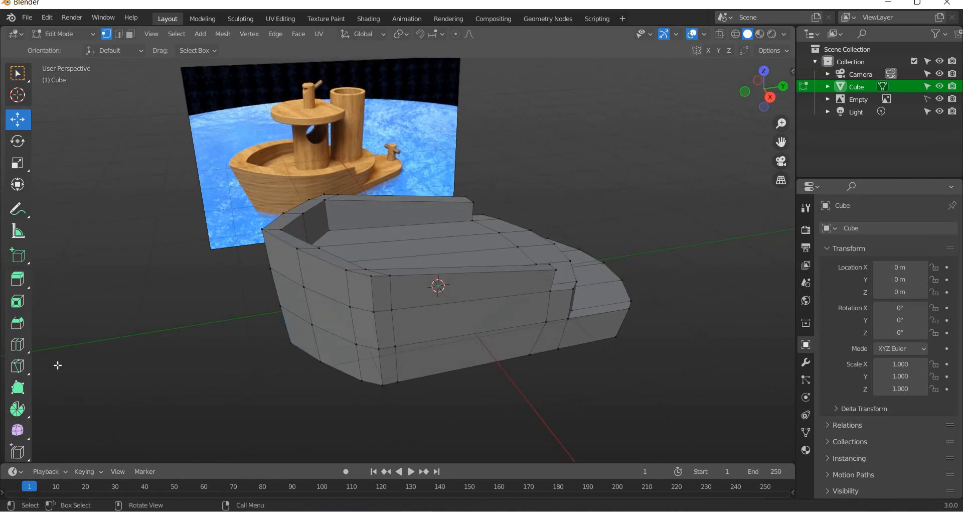
left_click(84, 376)
left_click(17, 344)
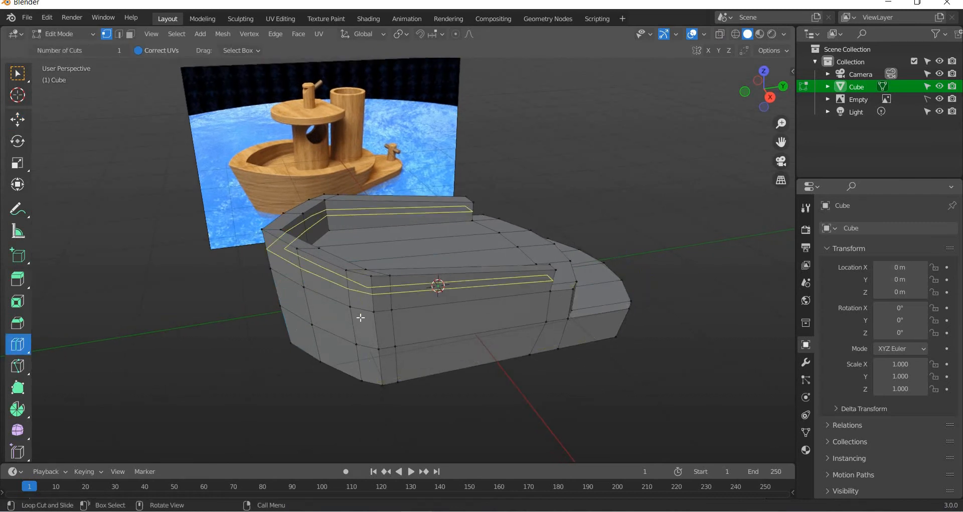
scroll(359, 317, "up", 2)
left_click_drag(359, 320, 371, 290)
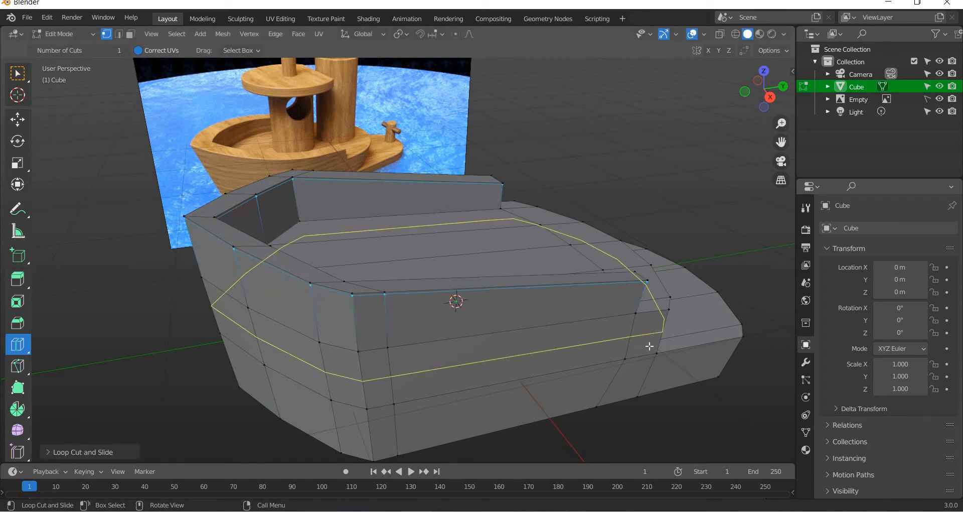
middle_click_drag(639, 333, 529, 207)
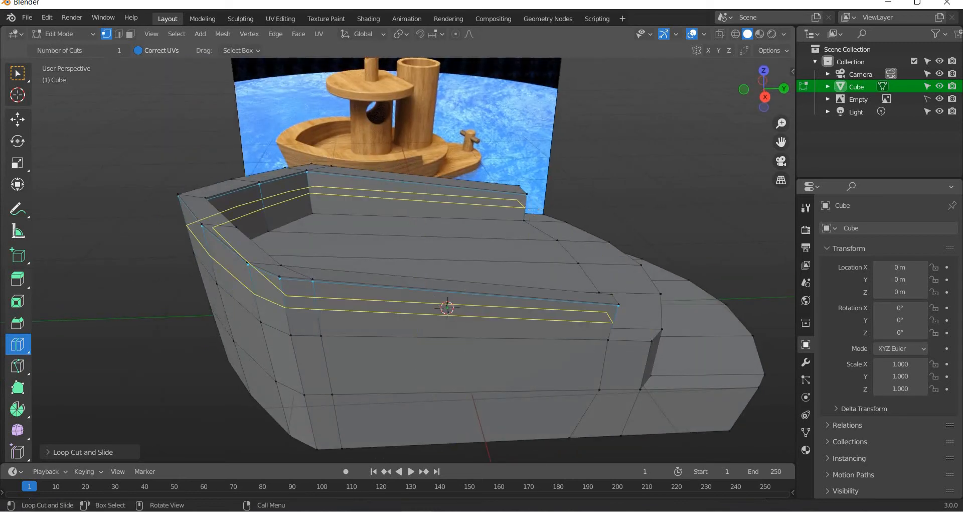
left_click(527, 213)
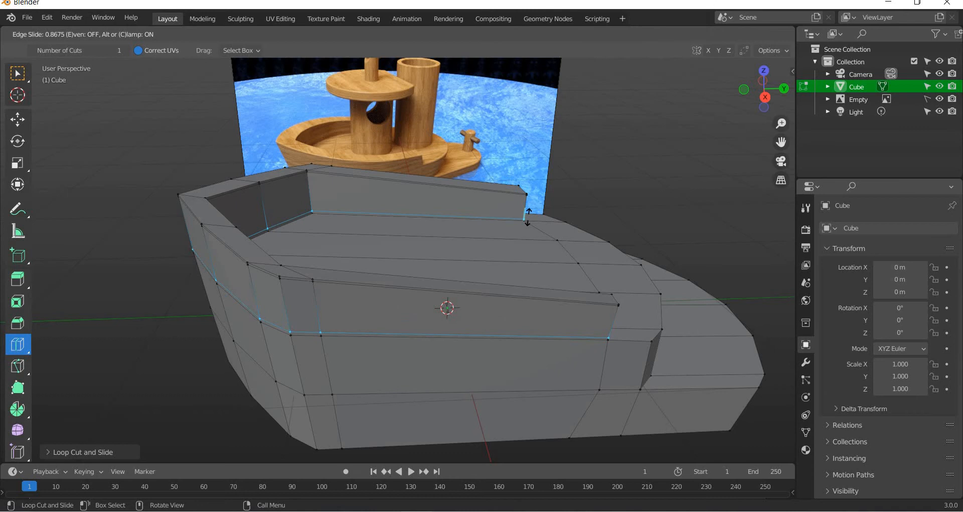
left_click(622, 321)
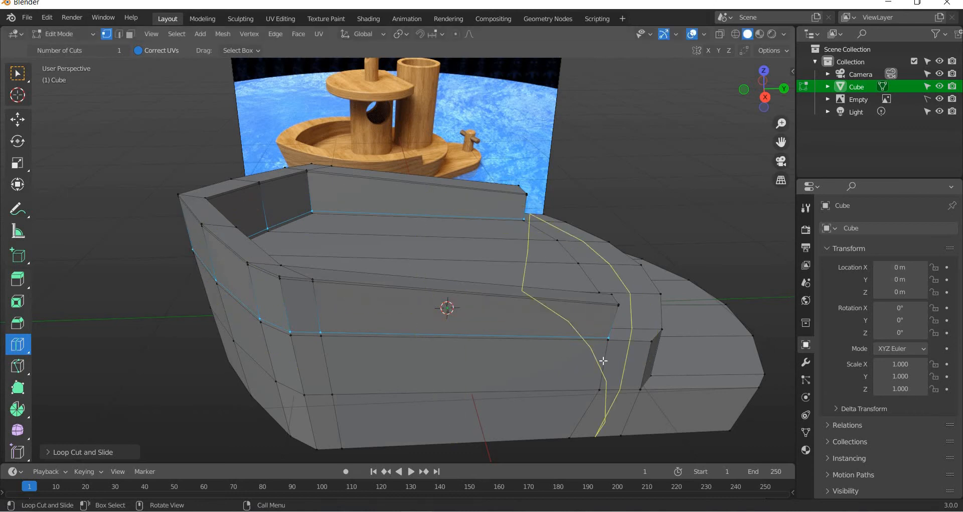
Add loop cuts around the hull just below deck level, just above platform height and close to the bottom edge, then clear the selection.
left_click_drag(608, 359, 616, 340)
middle_click_drag(619, 355, 630, 342)
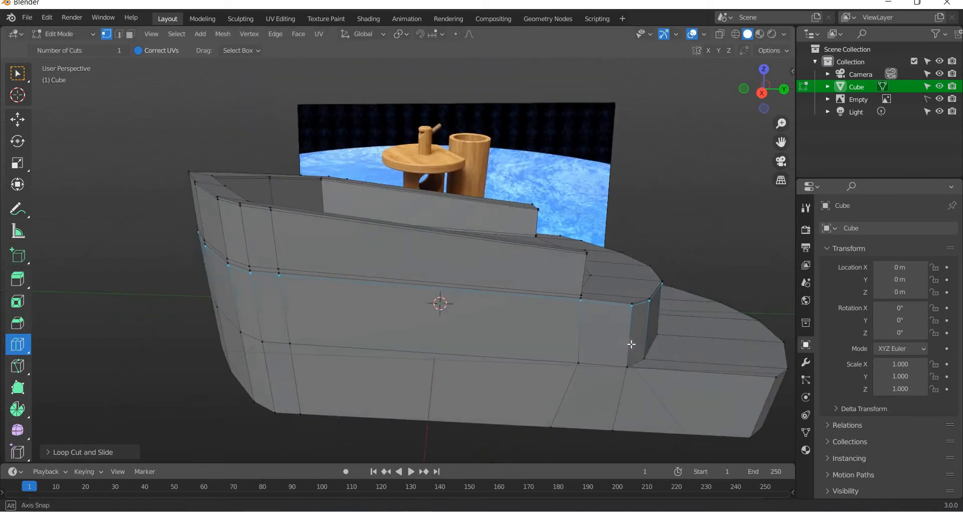
left_click_drag(631, 344, 634, 370)
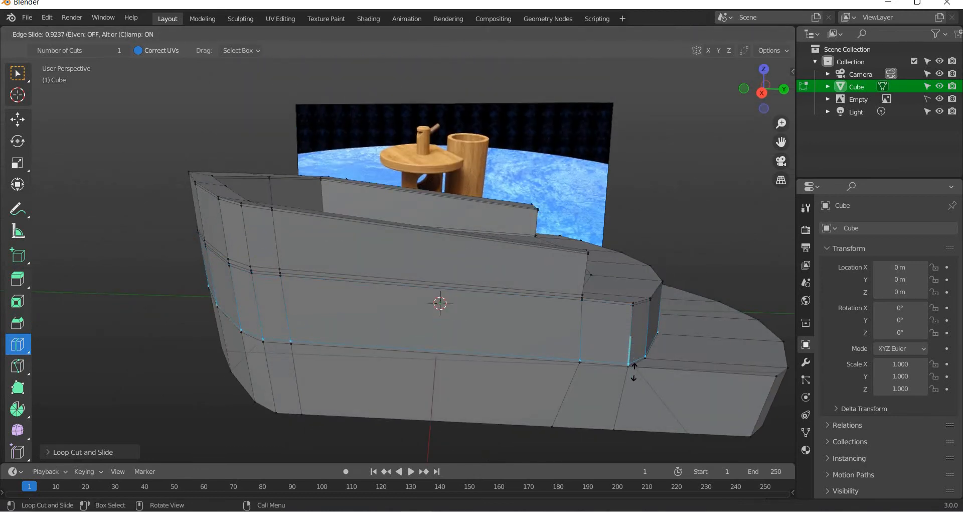
left_click_drag(633, 371, 622, 431)
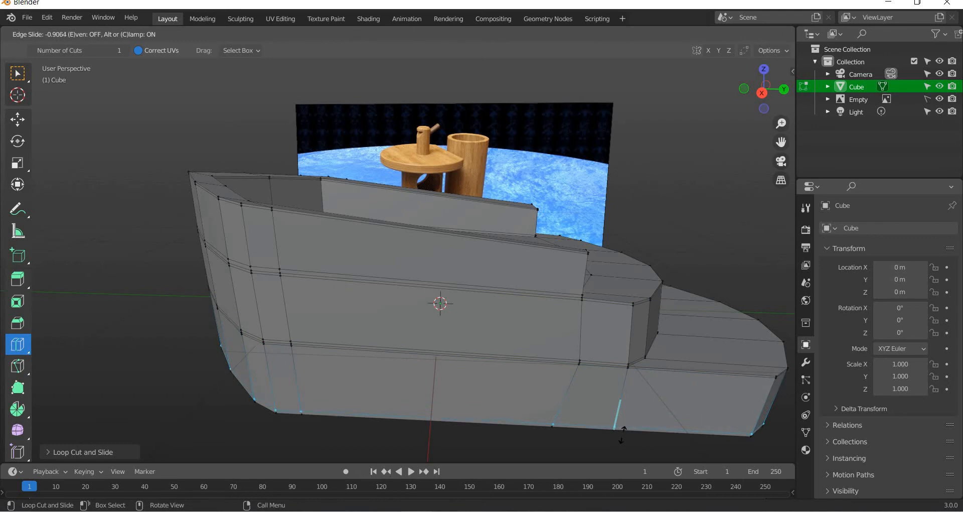
left_click_drag(623, 433, 547, 411)
middle_click_drag(337, 370, 326, 346)
left_click(18, 120)
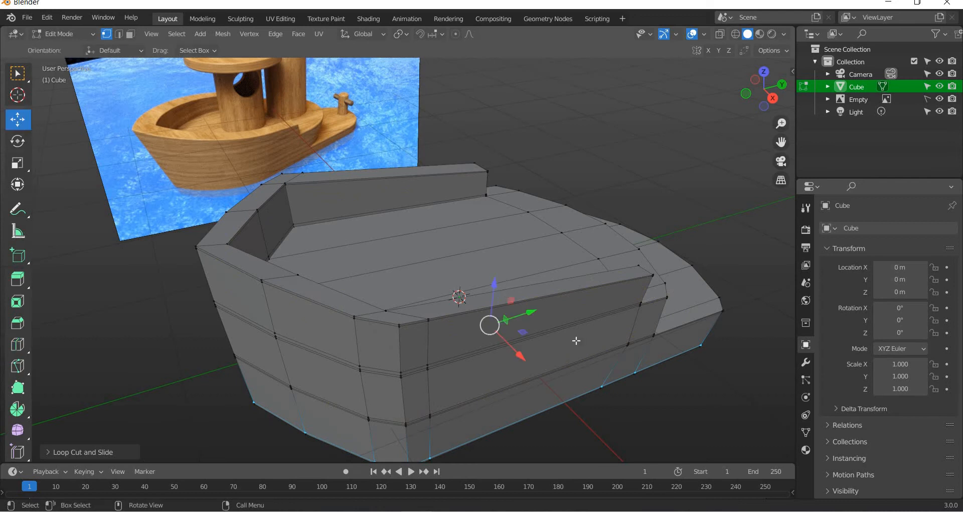
scroll(577, 341, "down", 3)
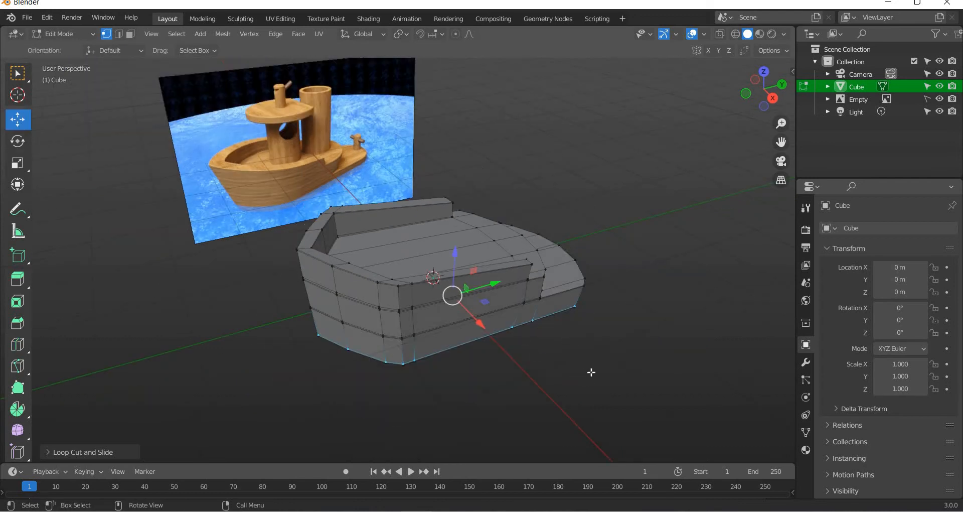
left_click(591, 373)
Add a Subdivision Surface modifier to the hull with a viewport level of 2.
left_click(806, 362)
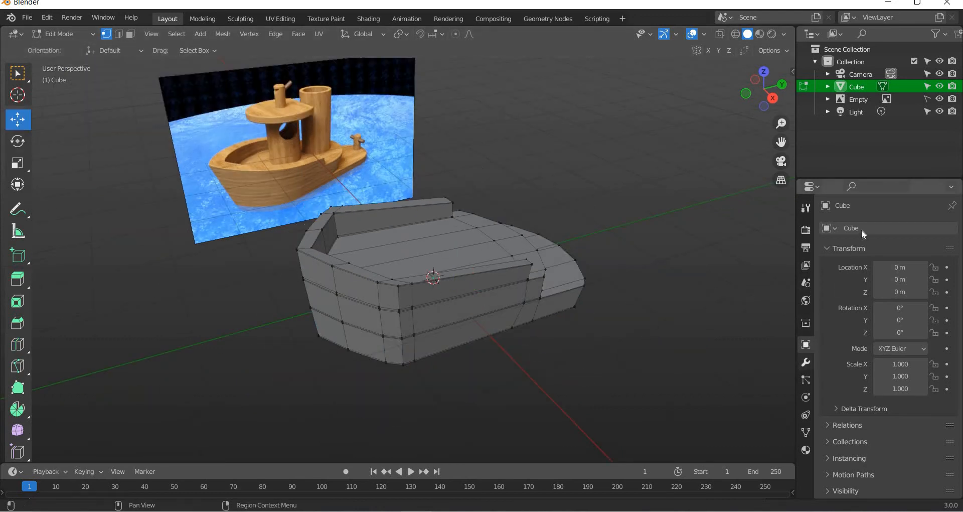
left_click(862, 230)
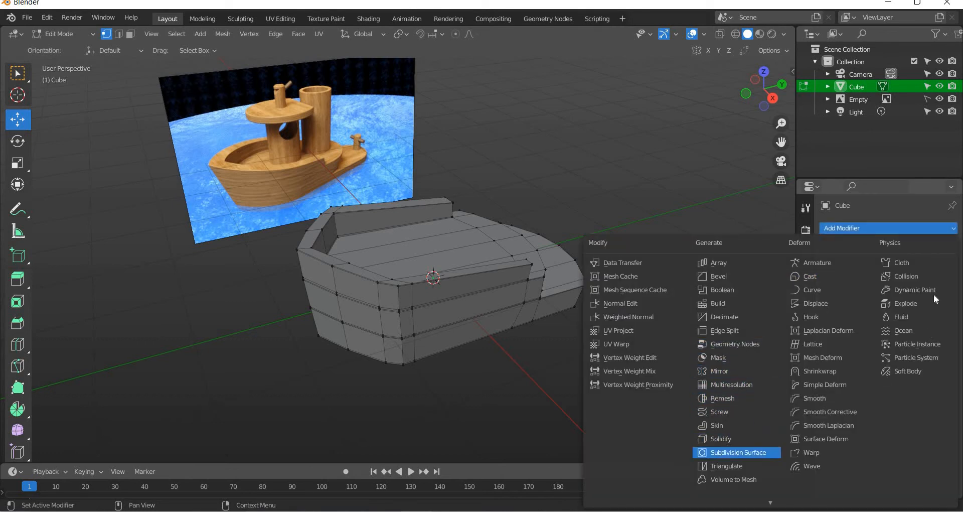
left_click(736, 451)
key("ctrl+2")
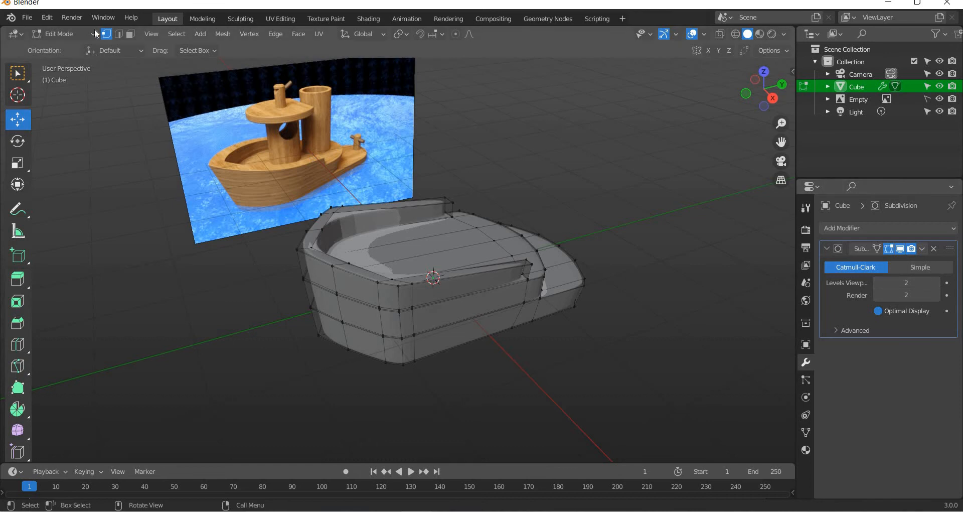
Switch to Object Mode, deselect the hull and inspect its smoothed shape against the reference image.
left_click(62, 34)
left_click(75, 48)
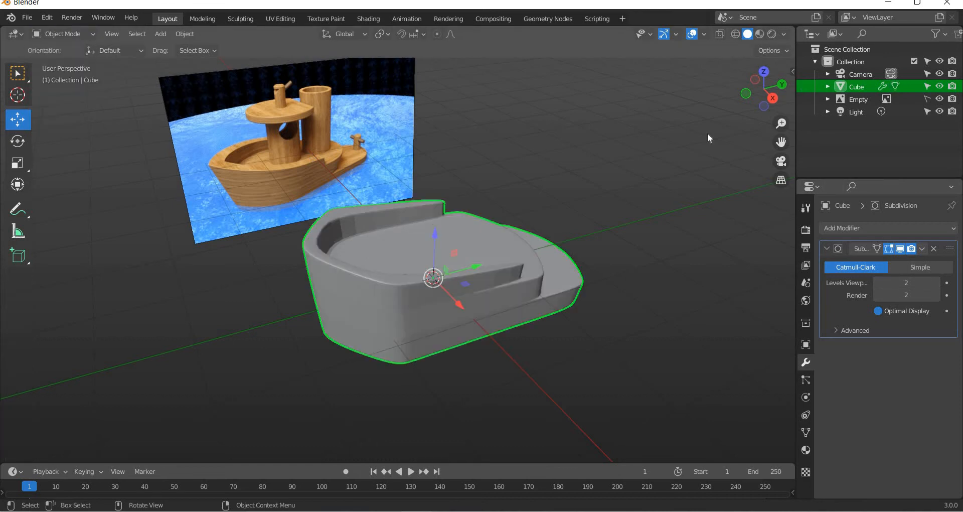
left_click(389, 411)
middle_click_drag(318, 381, 485, 284)
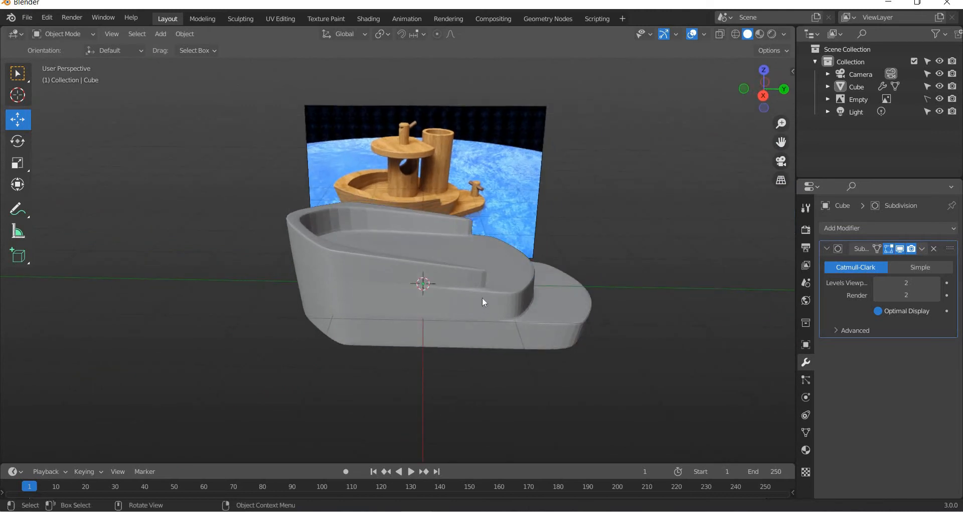
middle_click_drag(498, 339, 507, 371)
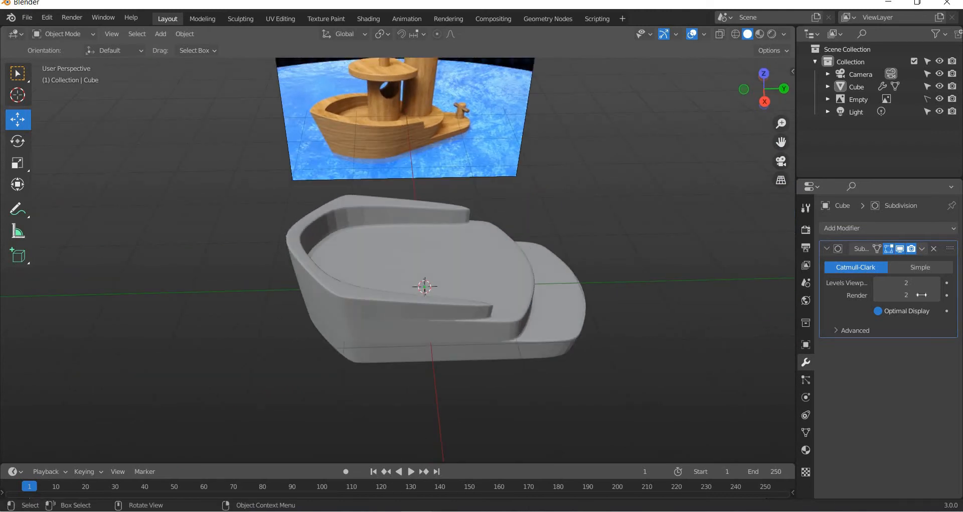
Hide the hull's subdivision in the viewport and turn on the wireframe overlay in its object display settings.
left_click(900, 249)
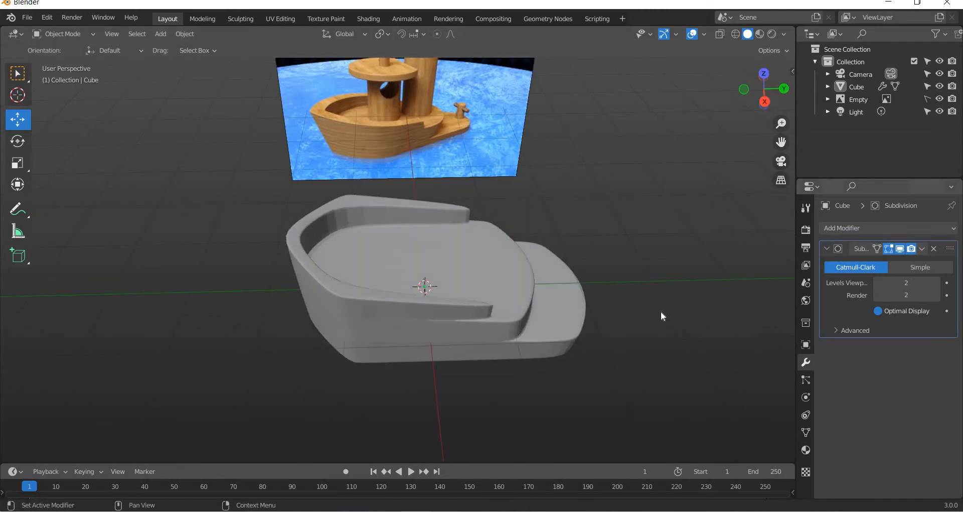
left_click(432, 323)
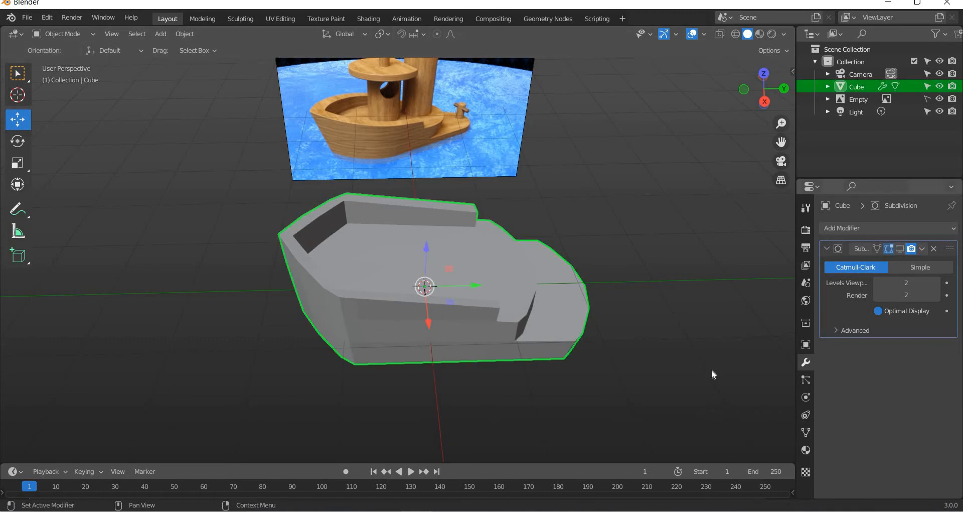
left_click(805, 344)
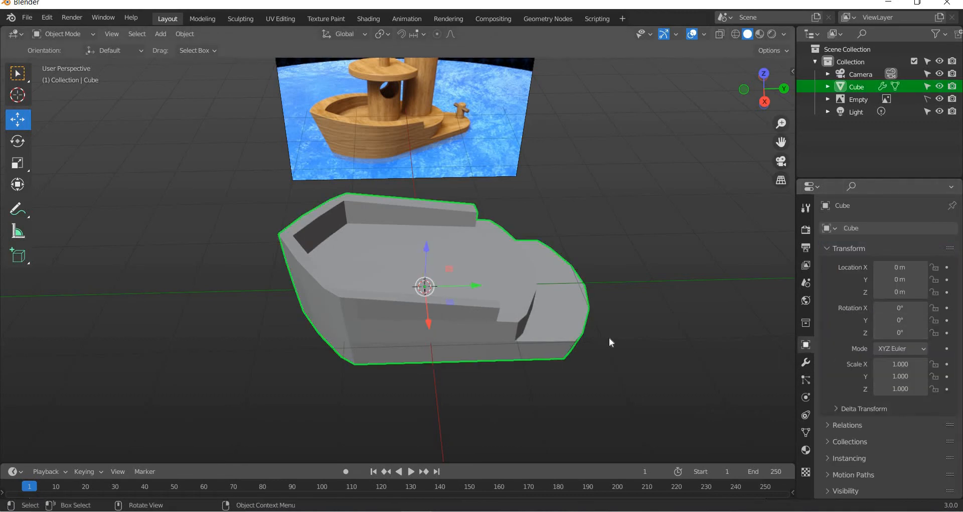
scroll(860, 453, "down", 3)
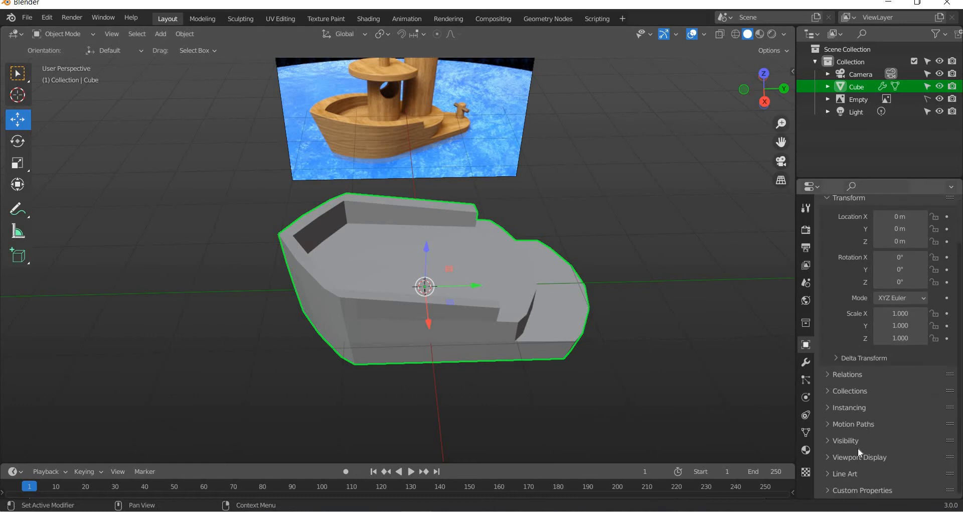
left_click(855, 454)
scroll(911, 376, "down", 7)
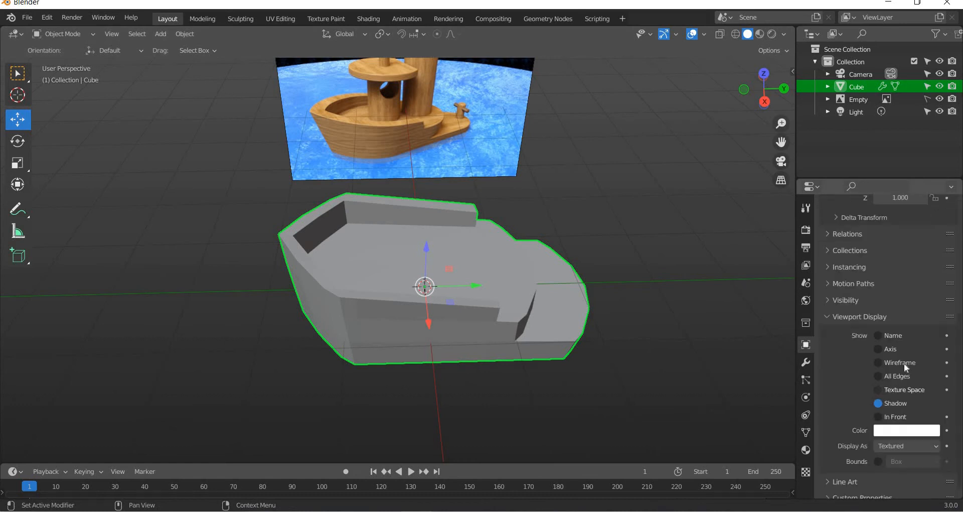
left_click(904, 362)
middle_click_drag(469, 301, 498, 285)
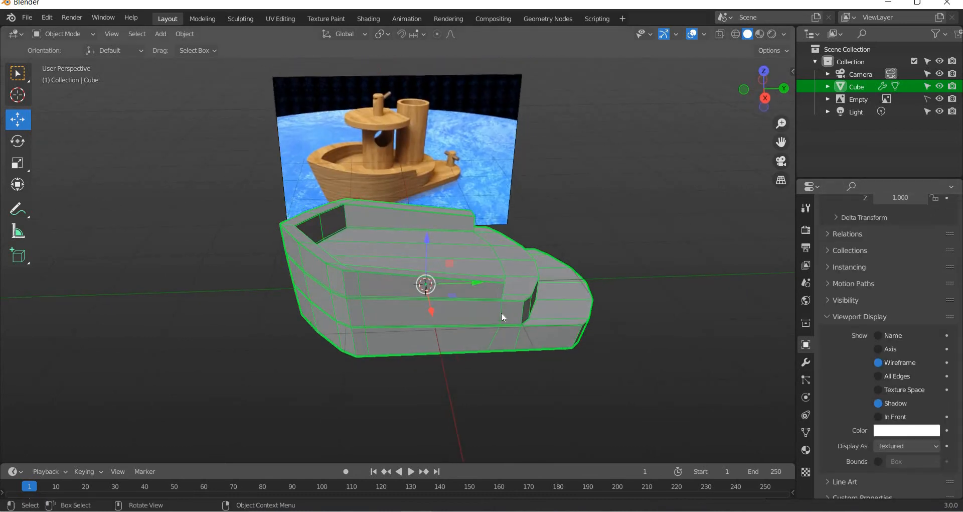
Add a loop cut across the hull just ahead of the raised rim's rear end, then return to Object Mode.
left_click(61, 34)
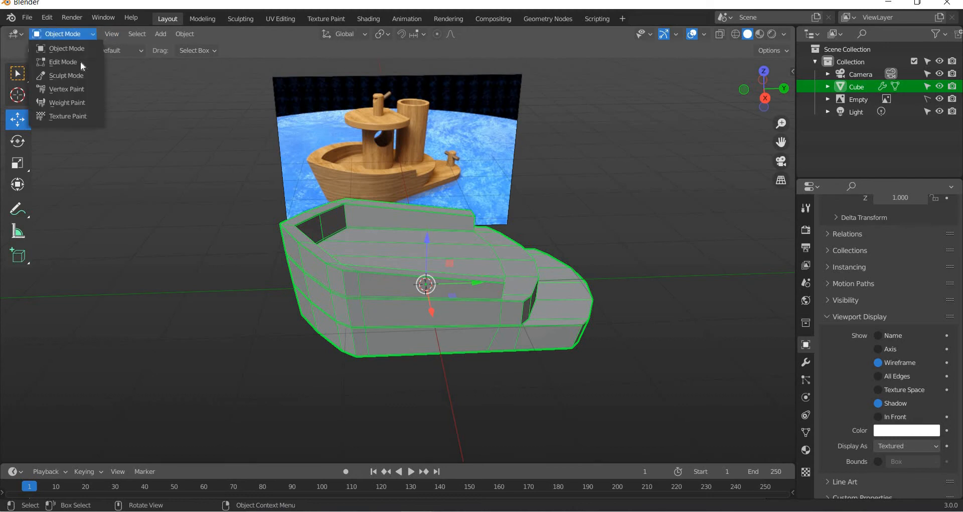
left_click(65, 61)
left_click(20, 344)
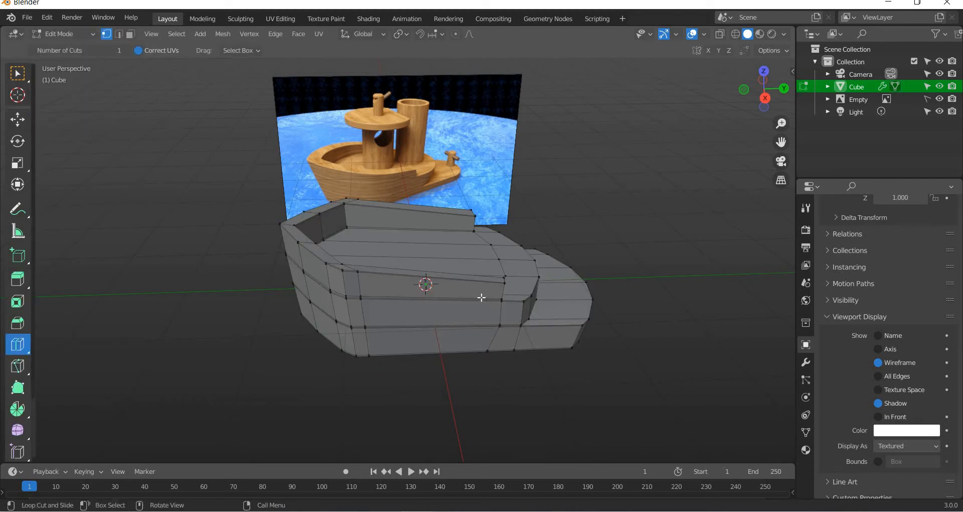
left_click_drag(426, 282, 552, 303)
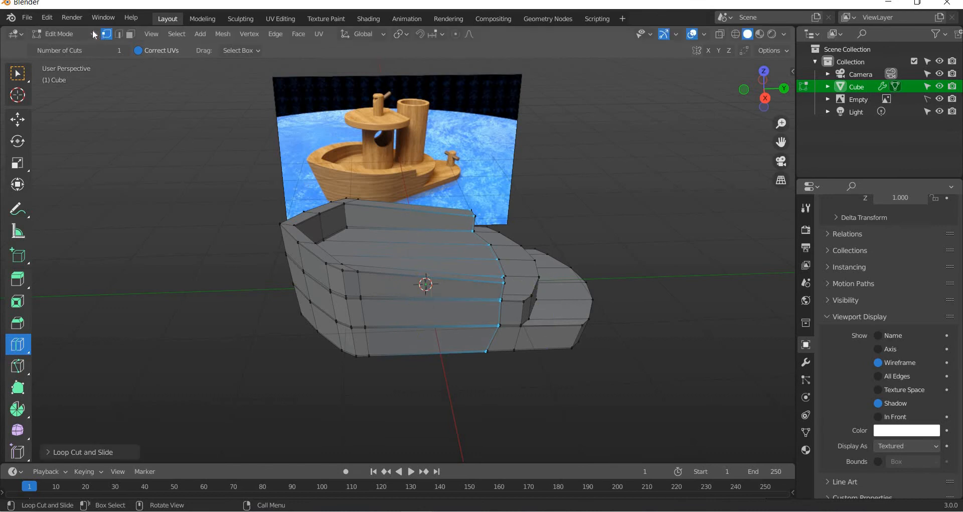
left_click(63, 34)
key("Tab")
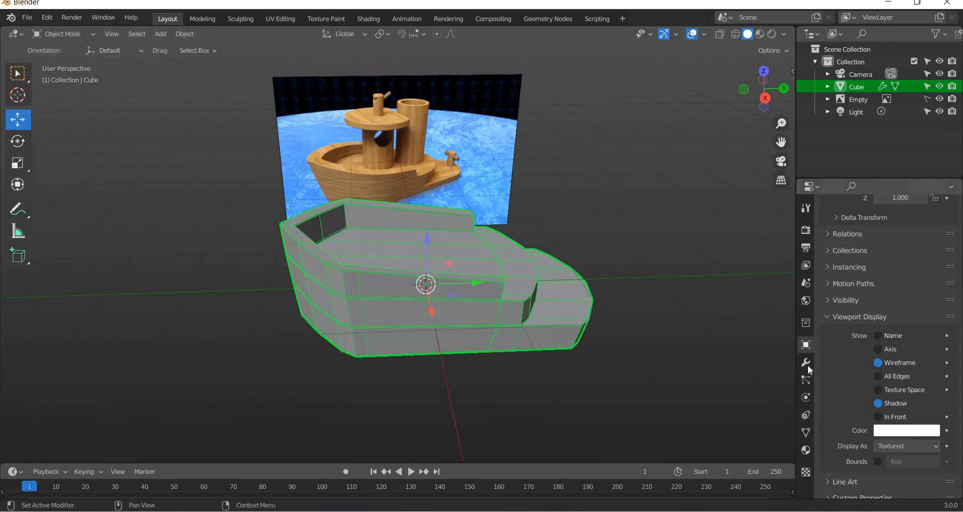
Show the hull's subdivision in the viewport and examine the smoothed rim ends and stern from several angles.
left_click(806, 362)
left_click(901, 250)
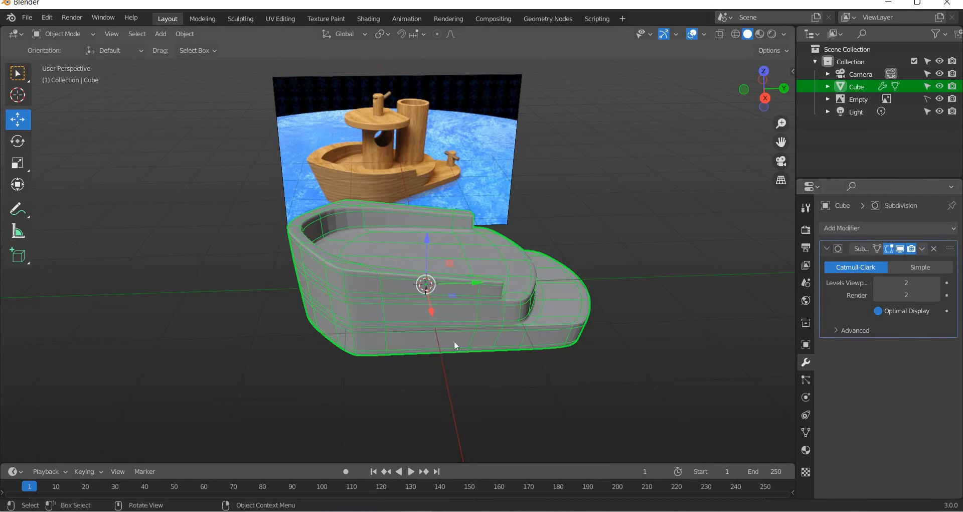
left_click(452, 347)
middle_click_drag(452, 347, 362, 351)
scroll(359, 417, "up", 4)
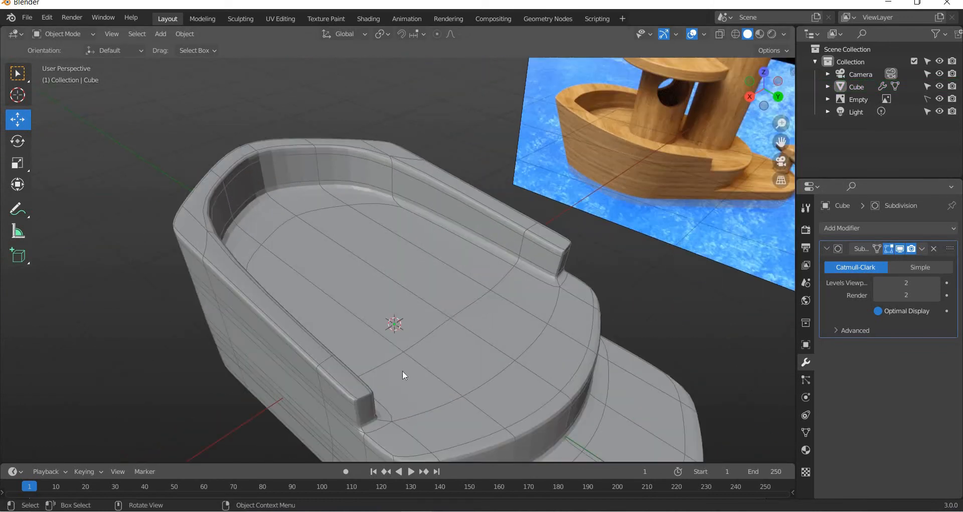
scroll(459, 410, "down", 4)
middle_click_drag(474, 394, 483, 131)
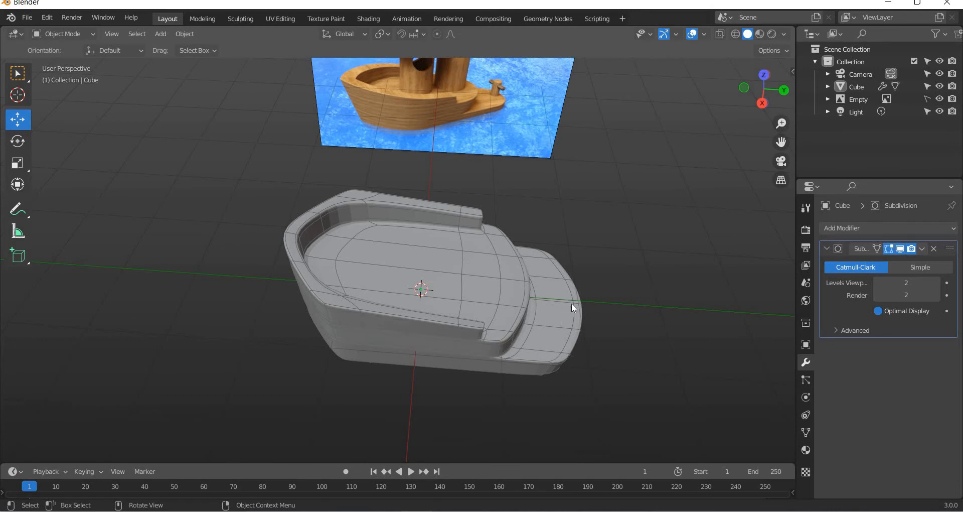
middle_click_drag(484, 305, 495, 217)
Hide the hull's subdivision in the viewport and open its mesh in Edit Mode, seen from the top view.
left_click(495, 217)
left_click(902, 249)
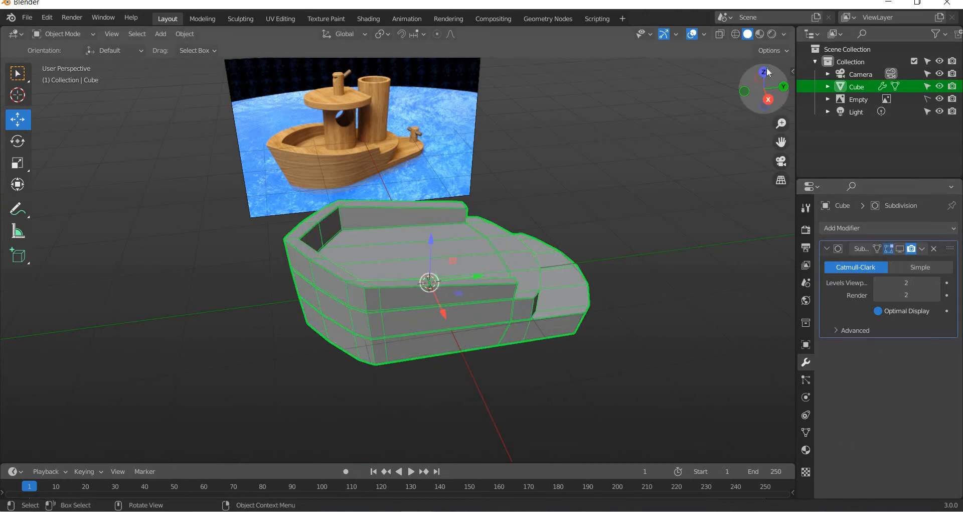
key("KP_7")
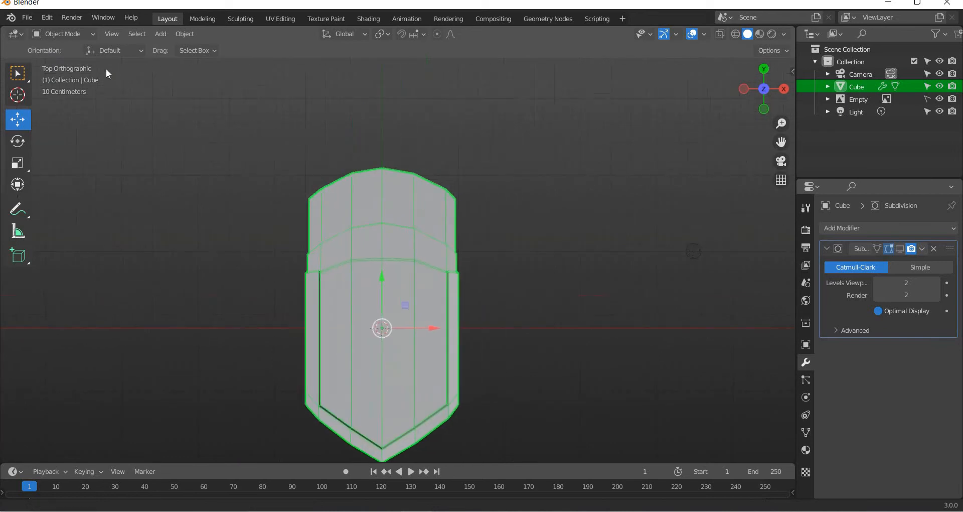
left_click(88, 34)
left_click(73, 60)
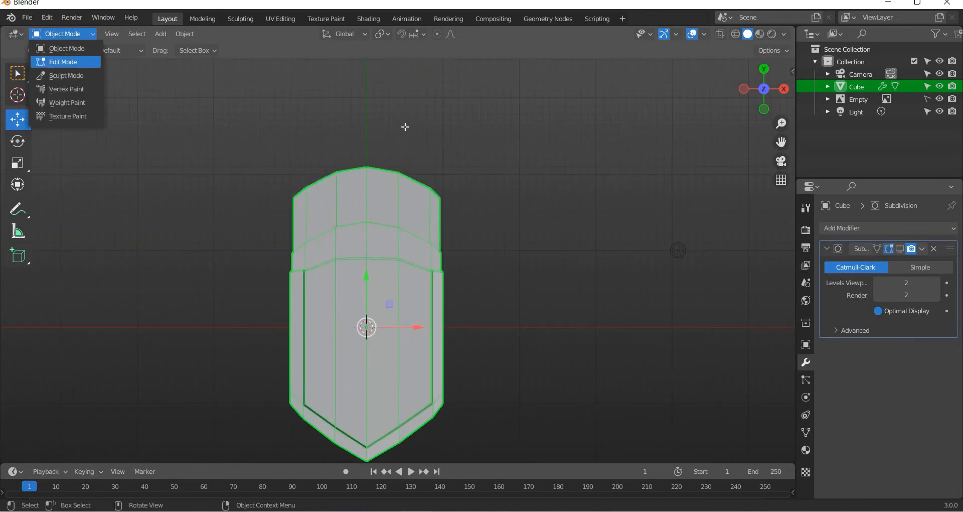
Try to move the visible middle stern vertices about 0.105 m outward along Y.
mouse_move(418, 115)
left_mouse_down()
mouse_move(398, 209)
mouse_move(325, 293)
left_mouse_up()
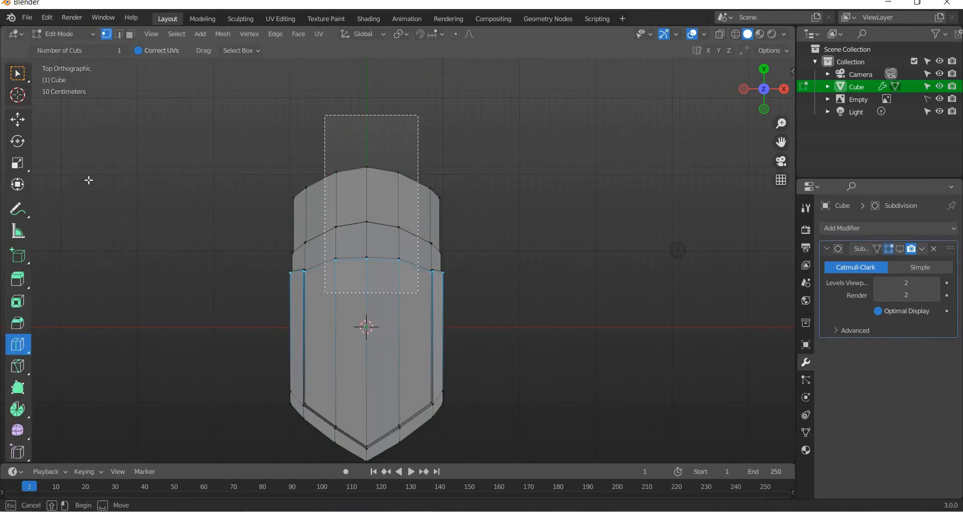
left_click(18, 119)
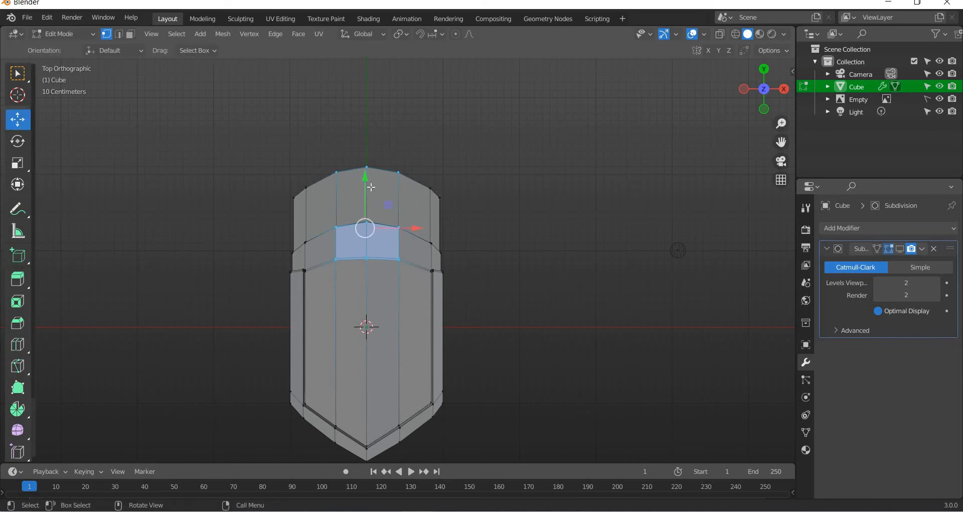
left_click_drag(362, 176, 362, 172)
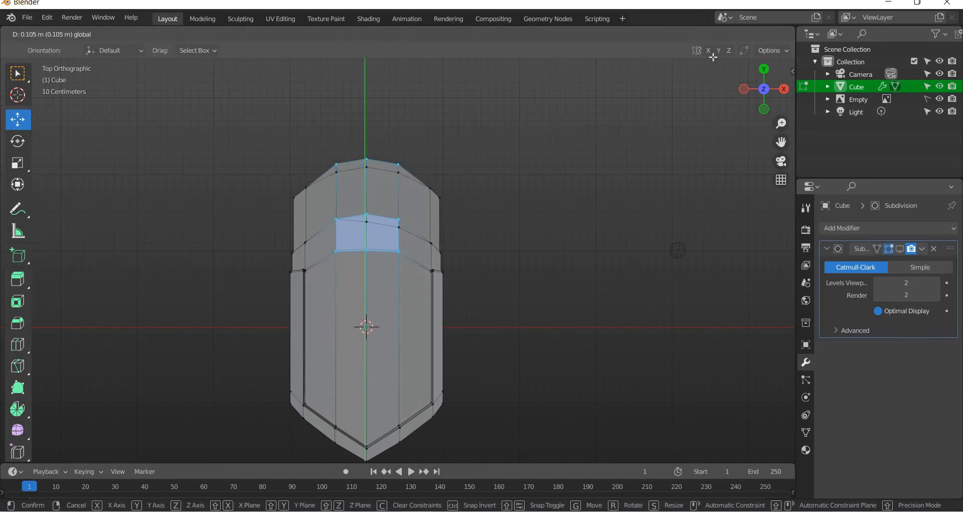
key("ctrl+z")
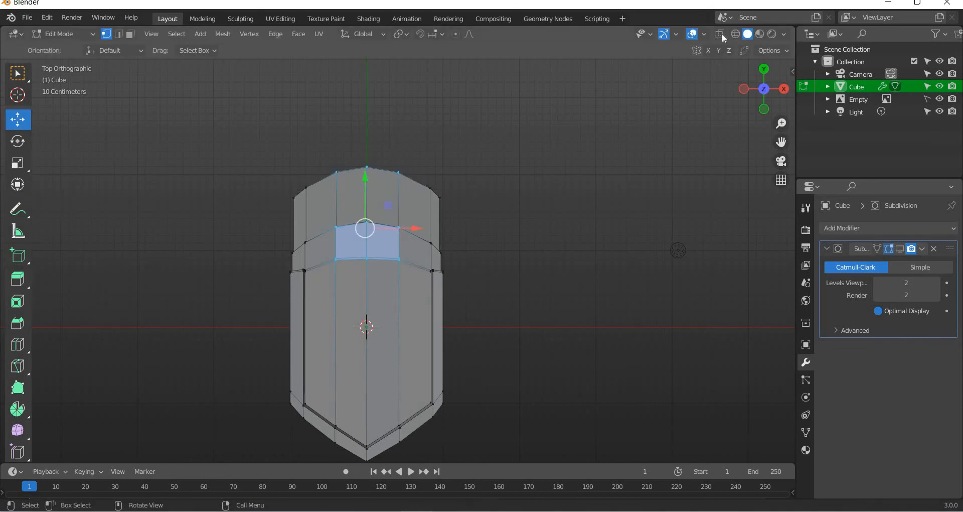
Turn on X-ray and move all middle stern vertices, including the hidden ones, slightly outward along Y.
left_click(721, 33)
left_click_drag(431, 112, 410, 242)
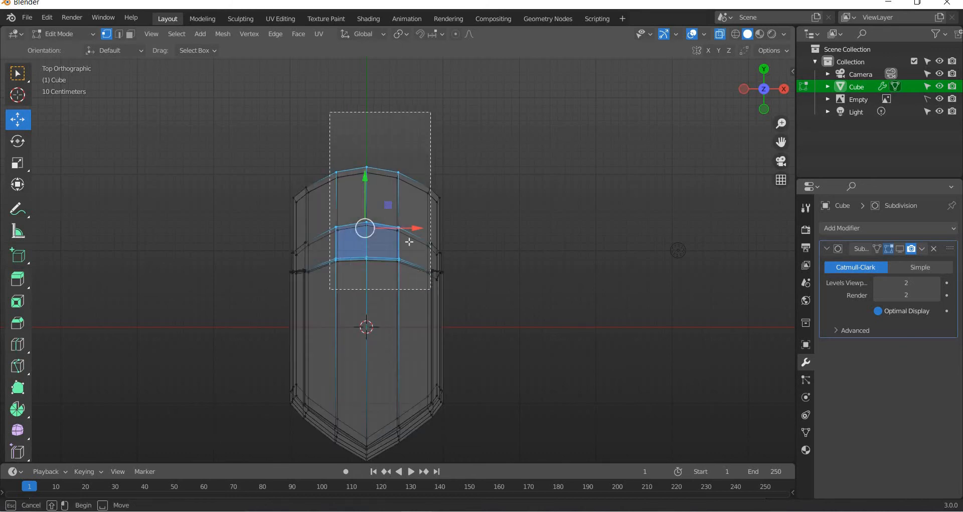
left_click_drag(330, 289, 516, 169)
left_click_drag(411, 130, 291, 305)
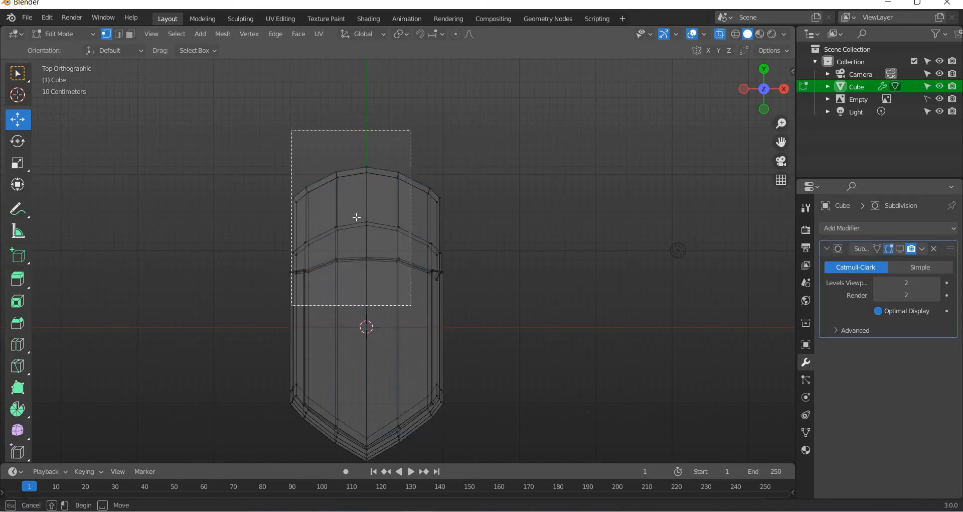
left_click_drag(357, 216, 358, 216)
Select the stern vertices flanking the middle group on both sides and move them slightly outward along Y.
left_click_drag(370, 176, 297, 256)
left_click_drag(416, 159, 436, 260, "shift")
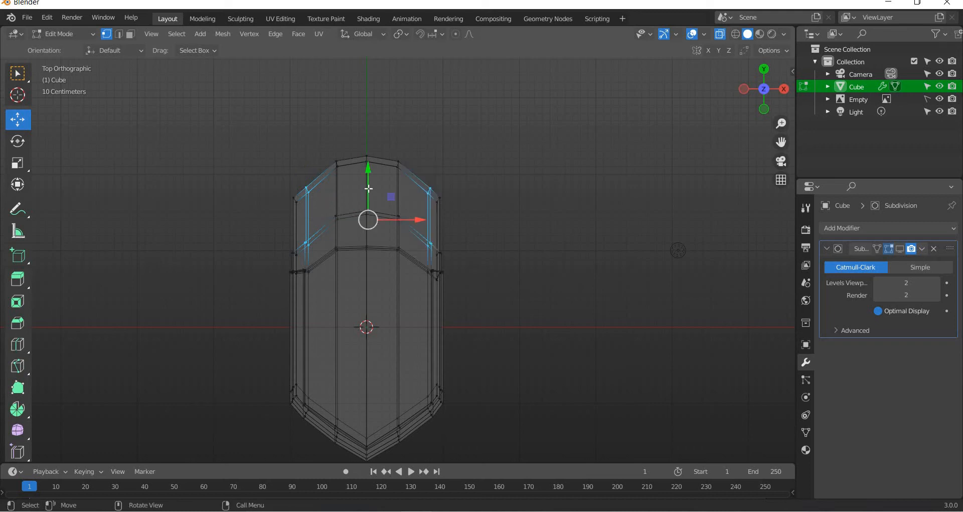
left_click_drag(368, 187, 367, 192)
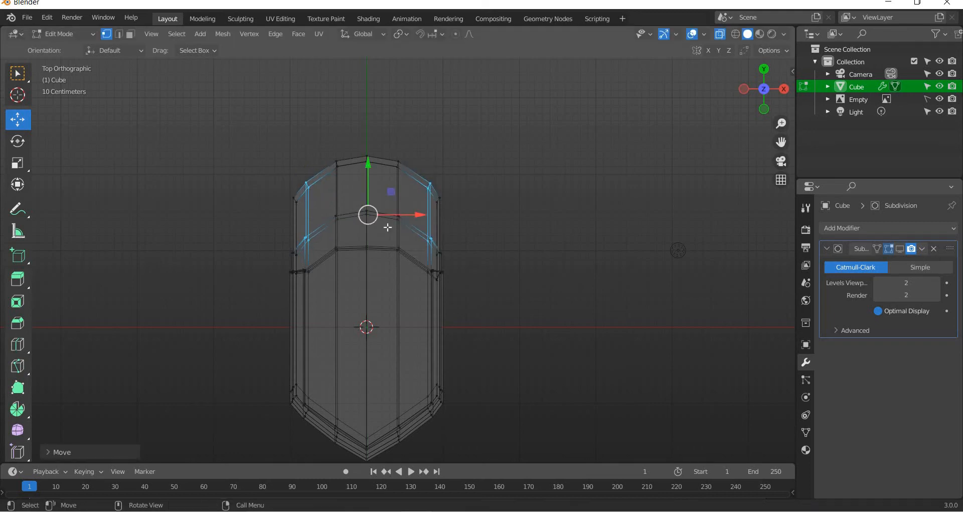
Return to Object Mode with X-ray off and show the hull's subdivision to check the rounded stern.
middle_click_drag(386, 227, 85, 73)
left_click(74, 35)
left_click(76, 47)
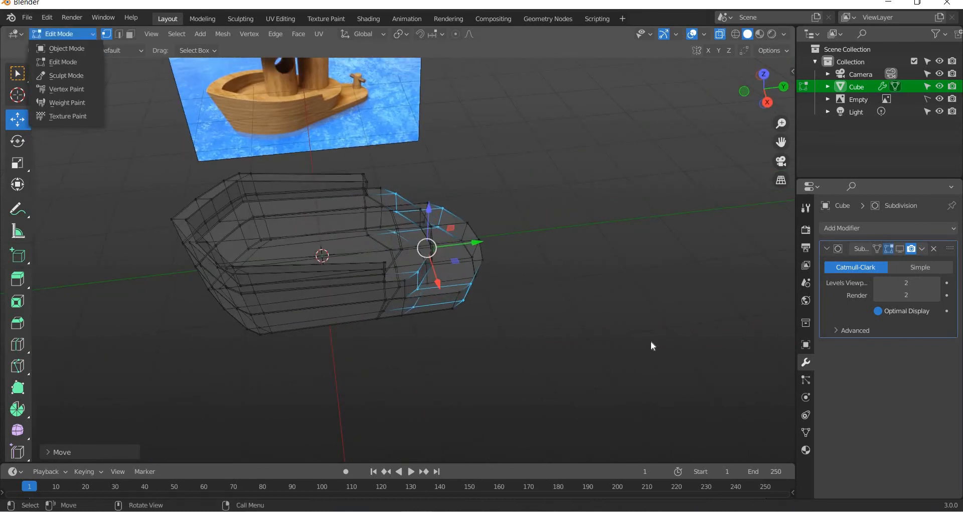
left_click(158, 103)
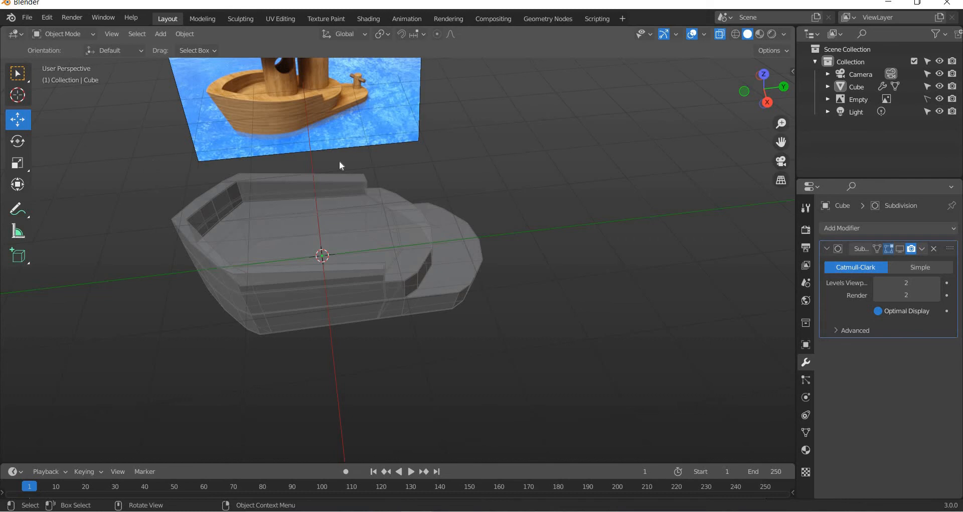
key("alt+z")
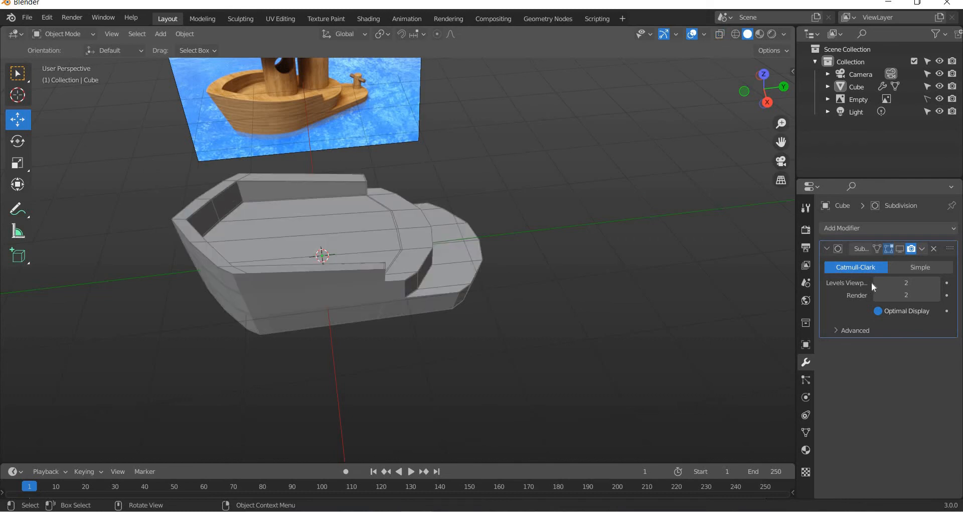
left_click(903, 250)
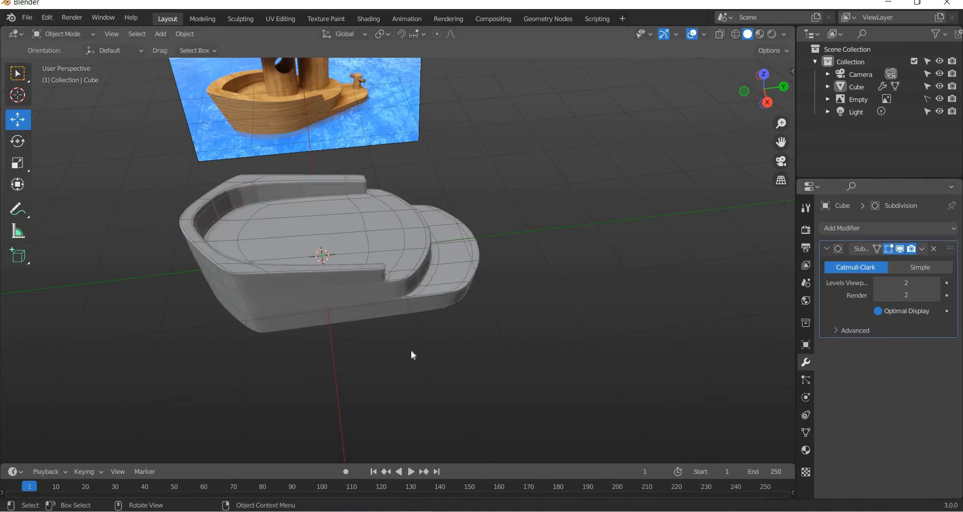
middle_click_drag(400, 332, 366, 371)
scroll(364, 368, "up", 3)
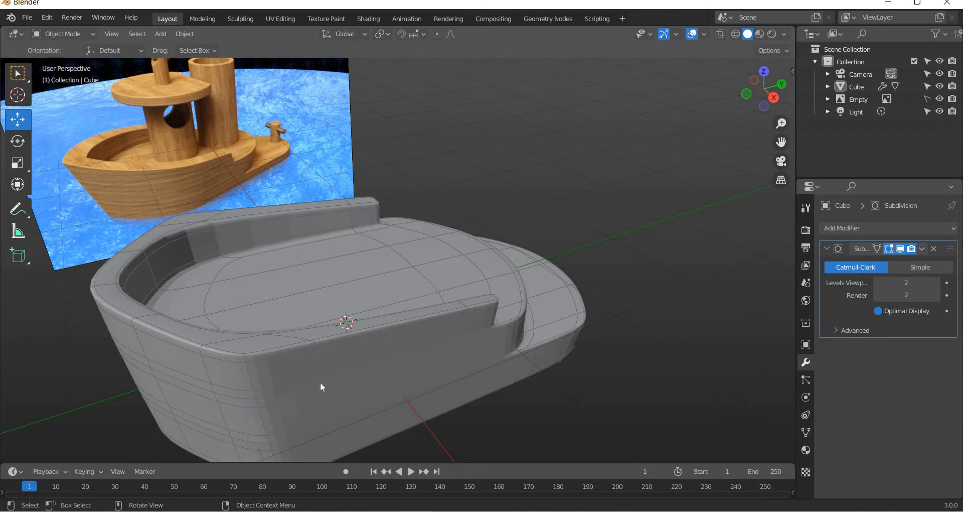
middle_click_drag(322, 386, 347, 367)
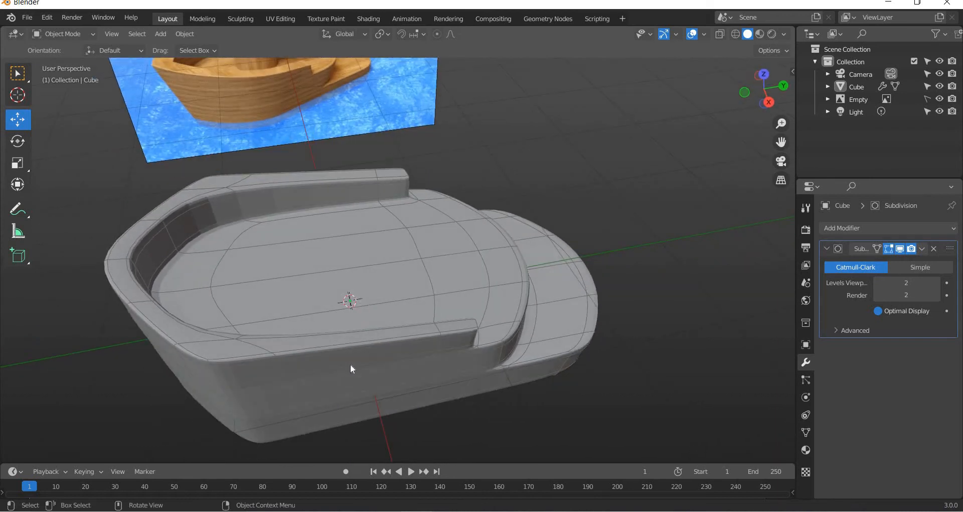
Select the hull and, in Edit Mode, add a vertical loop cut around it between the middle and the bow.
left_click(351, 365)
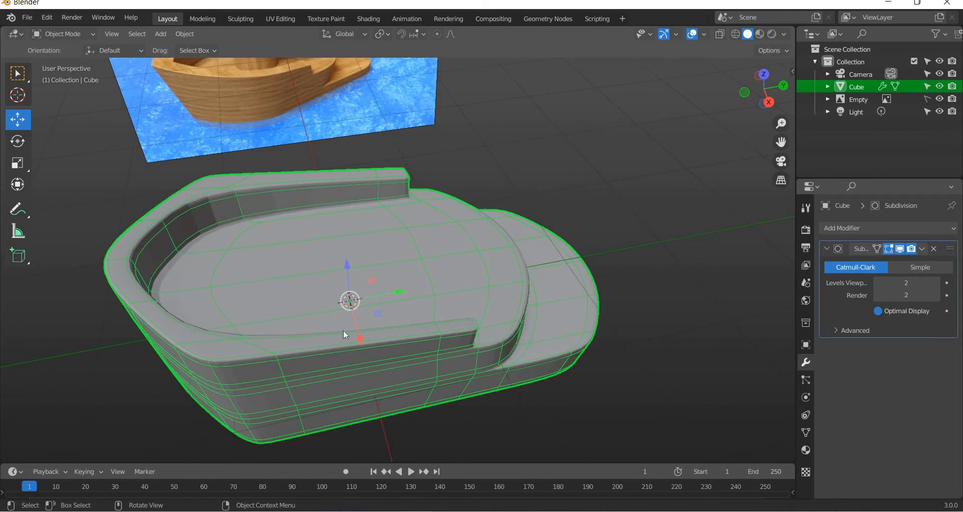
scroll(351, 339, "down", 2)
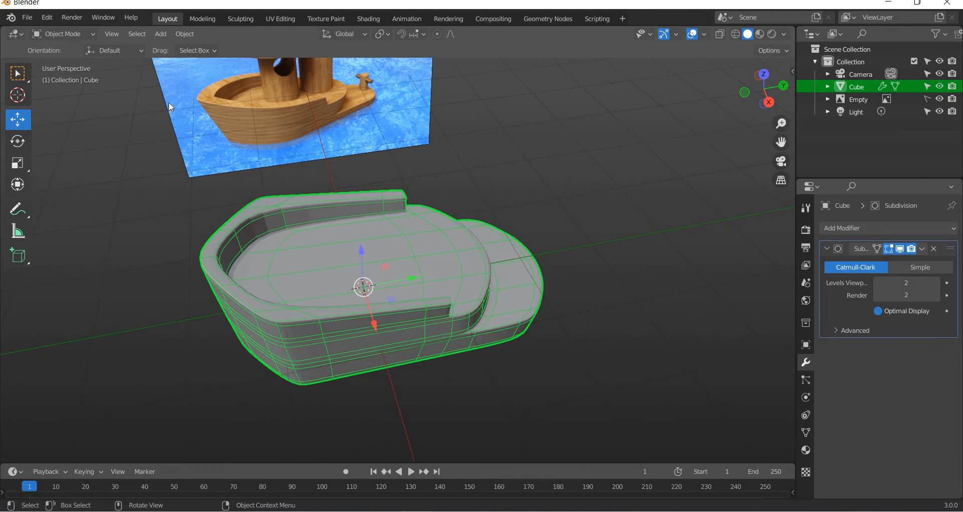
left_click(56, 34)
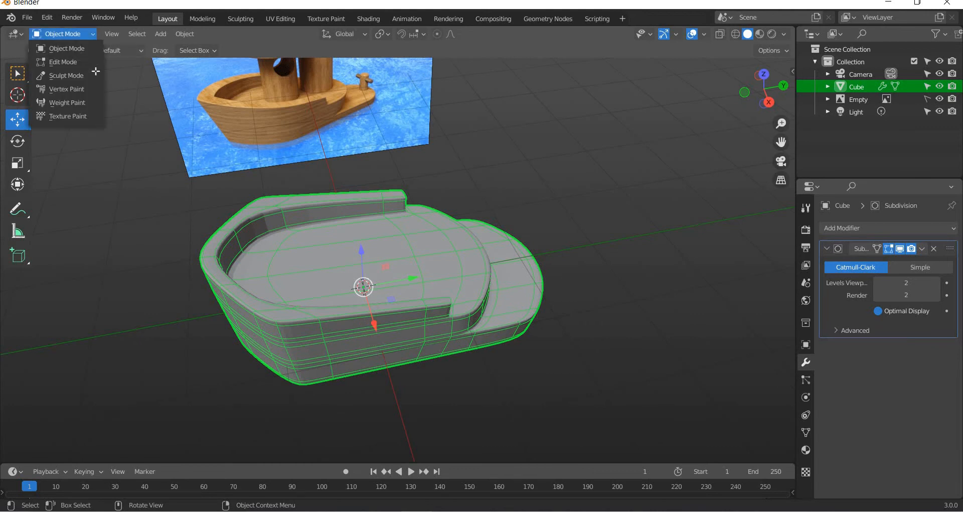
left_click(50, 62)
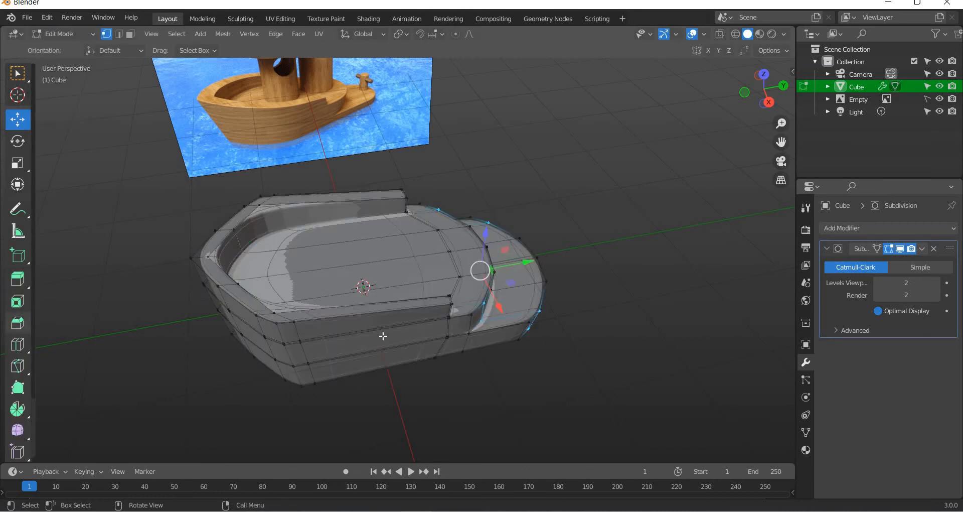
left_click(18, 345)
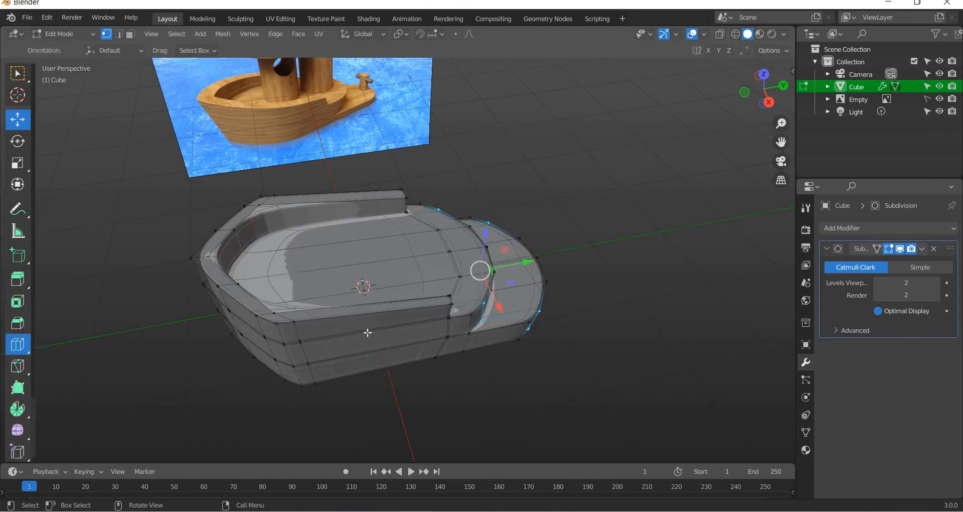
left_click(342, 334)
Scale the new loop up slightly to widen the hull behind the bow.
key("shift+space")
key("s")
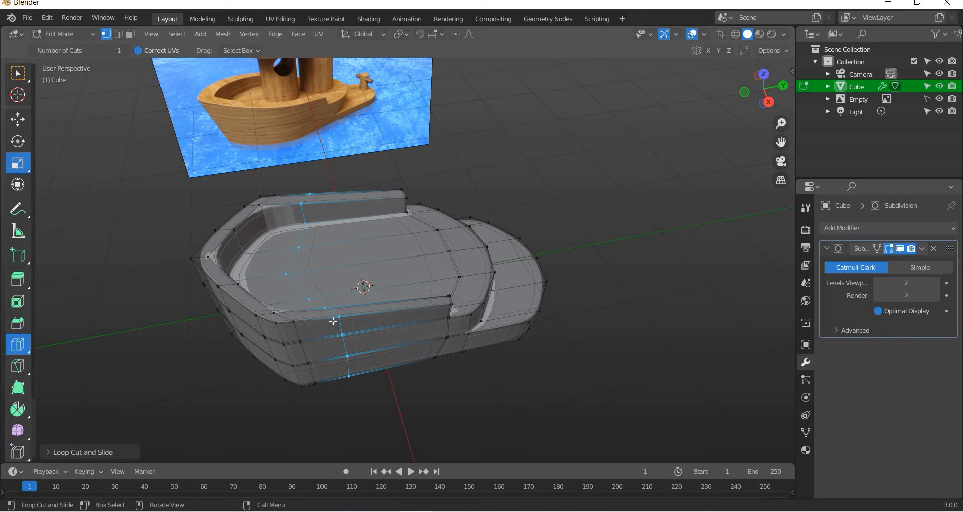
left_click_drag(341, 334, 415, 332)
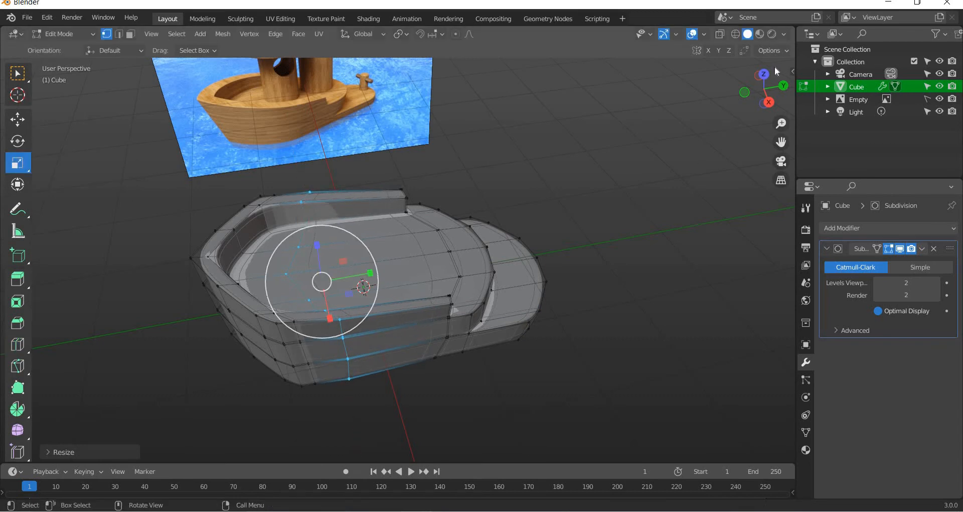
Show the hull's bow in top view with the subdivision display hidden and X-ray on.
left_click(758, 76)
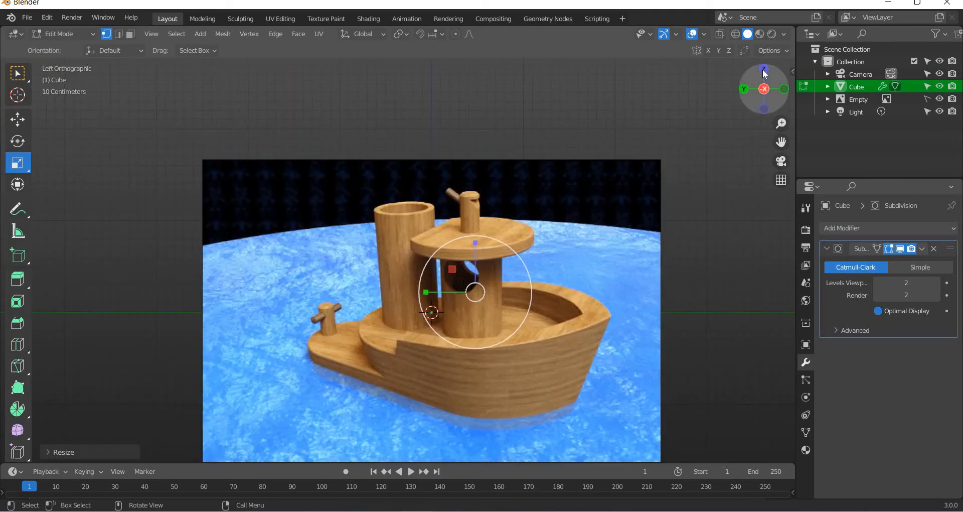
left_click(763, 69)
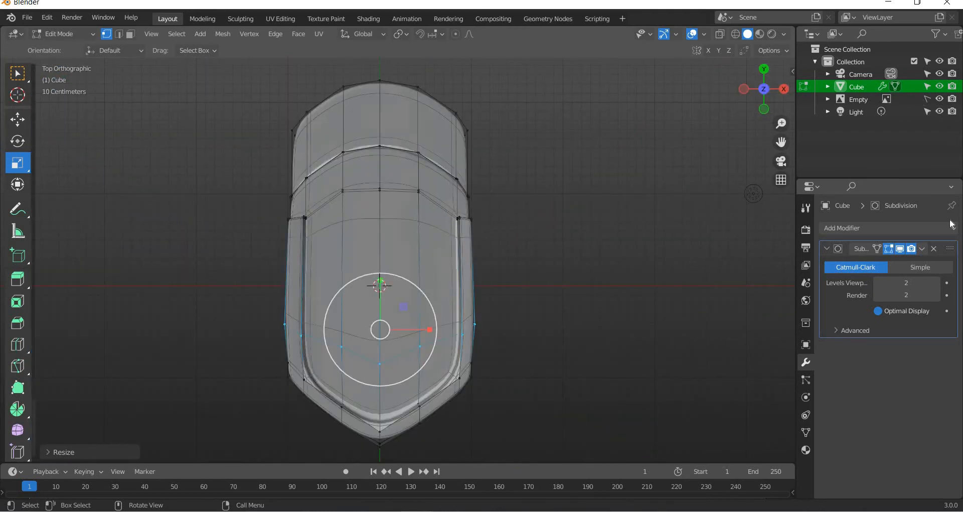
left_click(90, 33)
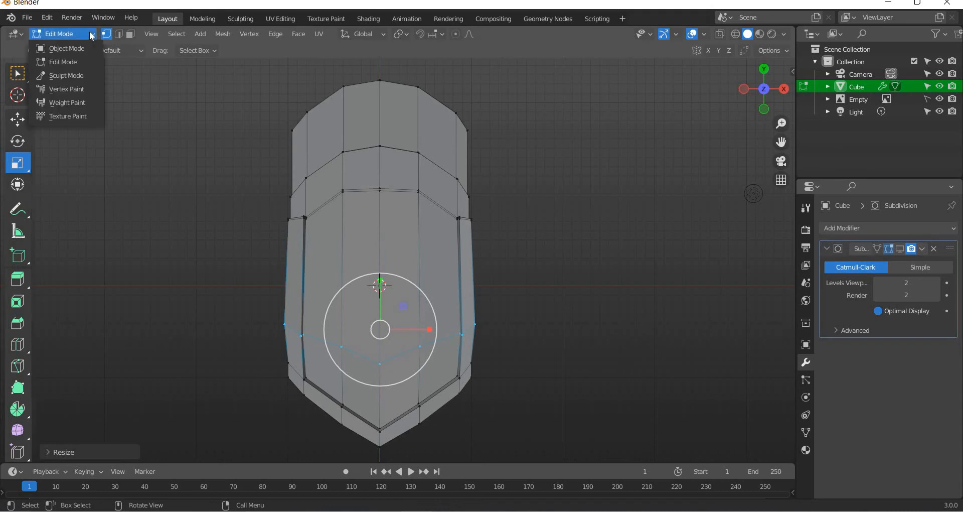
left_click(16, 119)
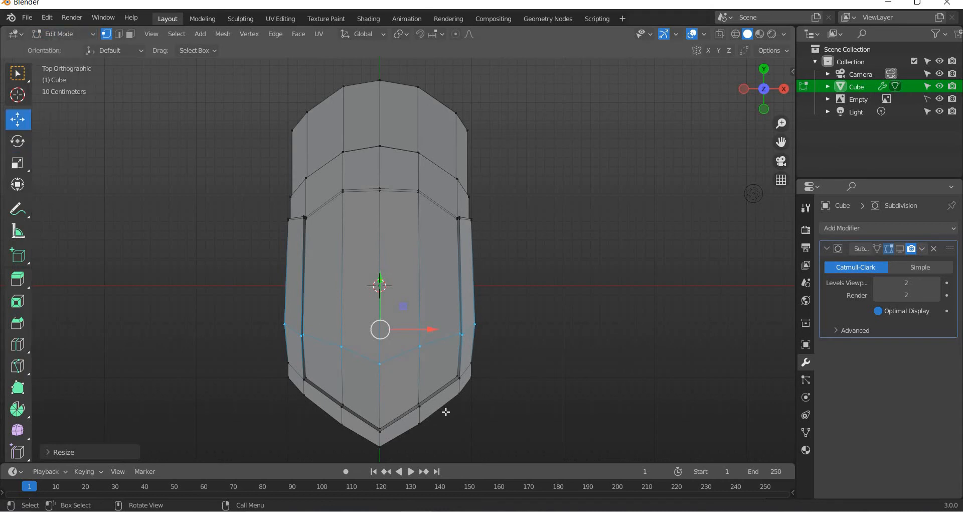
middle_click_drag(194, 359, 210, 247, "shift")
scroll(209, 247, "up", 3)
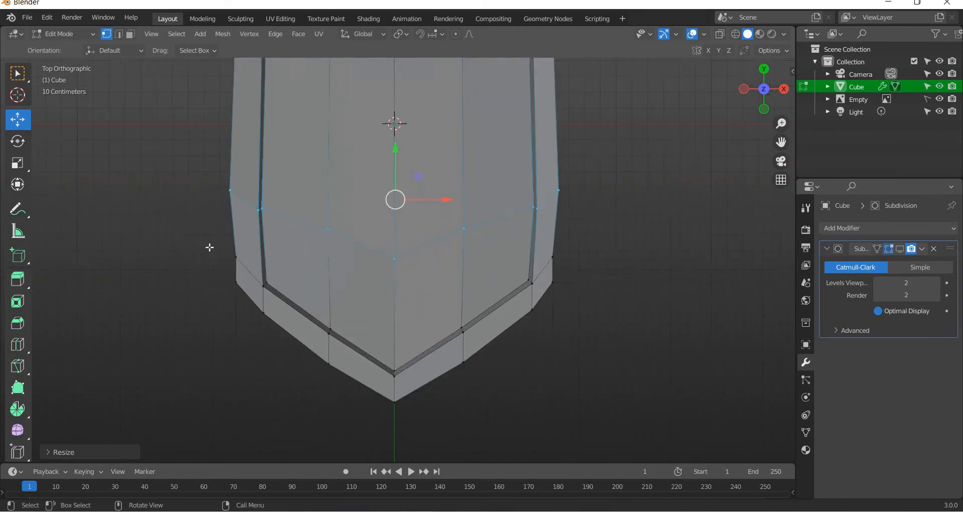
left_click_drag(241, 275, 194, 231)
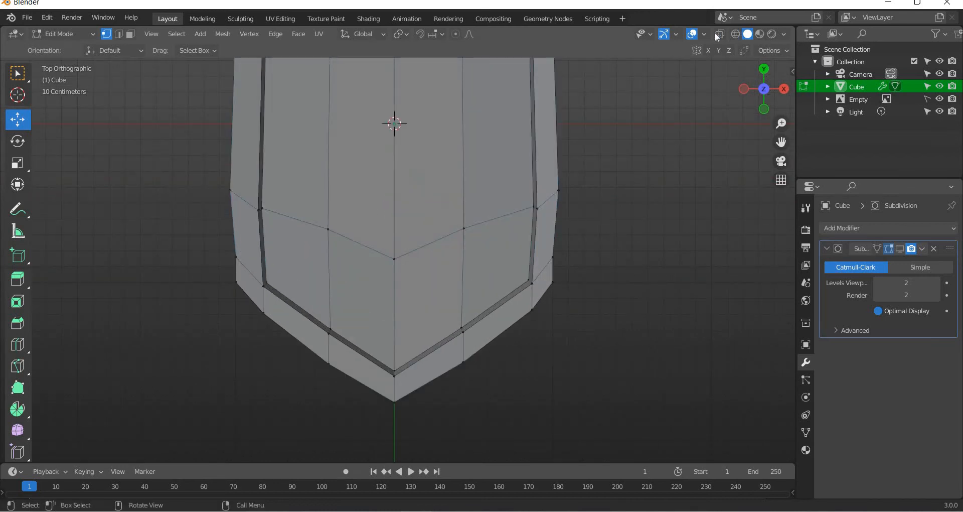
key("alt+z")
Select the outer side vertices between the new loop and the bow corners on both sides and scale them to about 1.03 along X.
left_click_drag(258, 263, 200, 232)
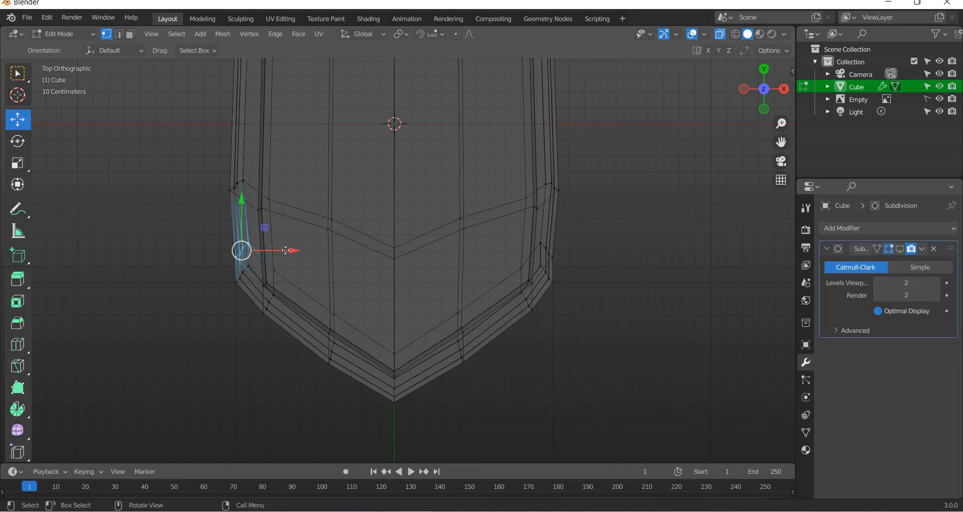
left_click_drag(285, 251, 298, 254)
key("ctrl+z")
left_click_drag(581, 262, 516, 234, "shift")
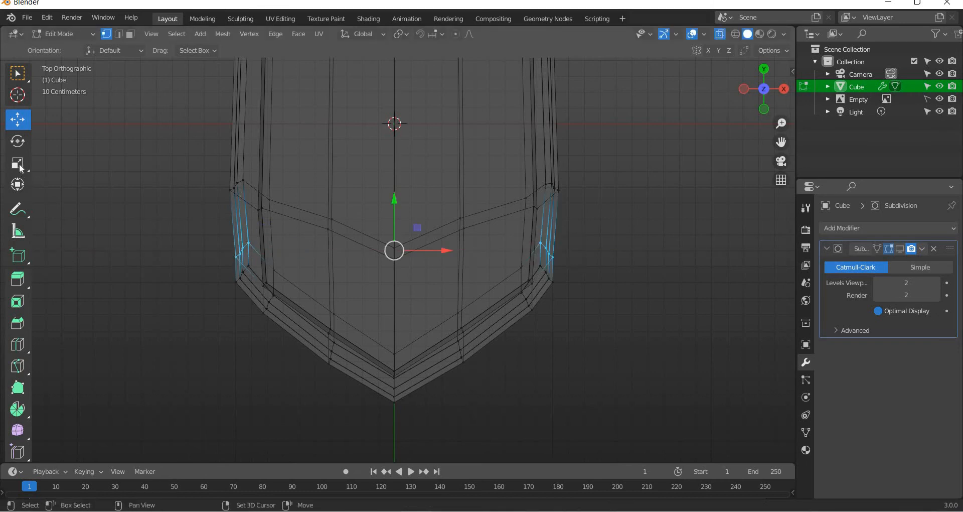
left_click(18, 163)
left_click_drag(441, 250, 445, 251)
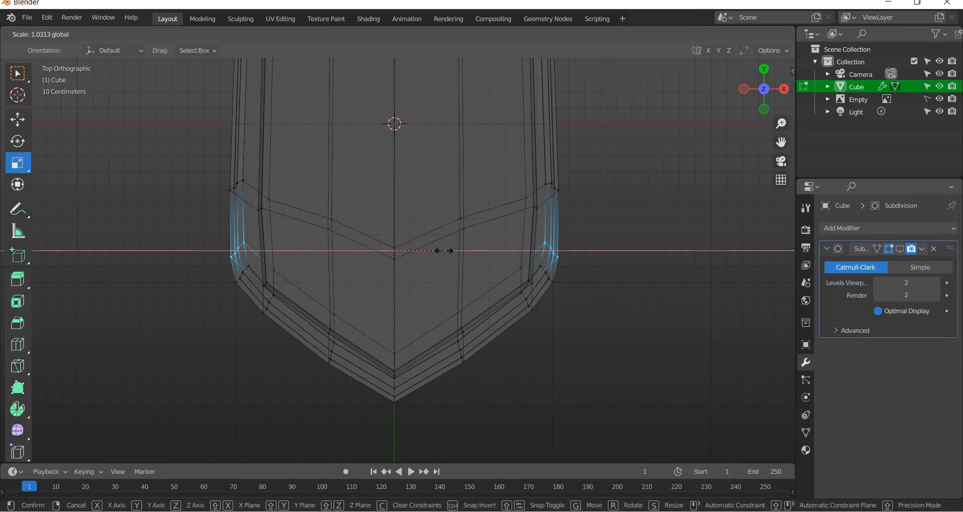
left_click_drag(567, 206, 568, 206)
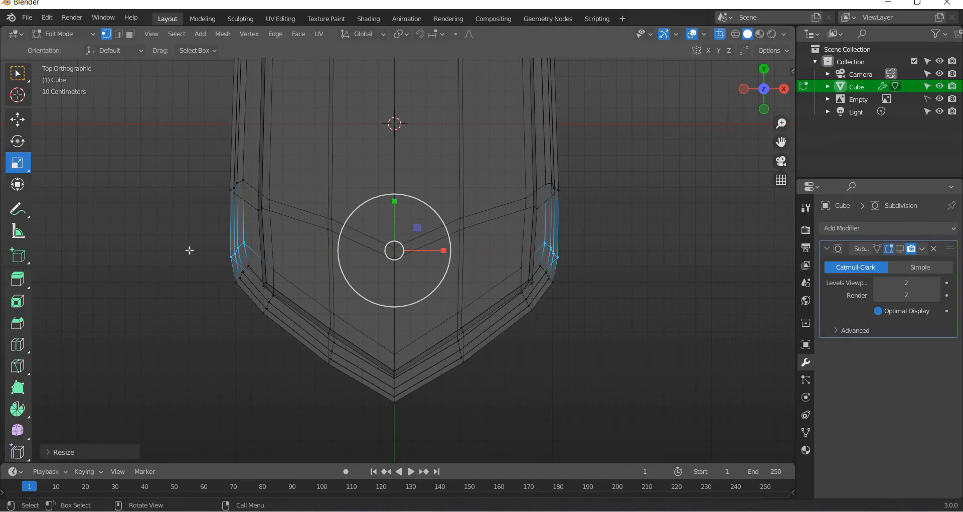
Show the subdivision, return to Object Mode with X-ray off, and check the hull's shape against the reference from several angles.
middle_click_drag(420, 299, 762, 221)
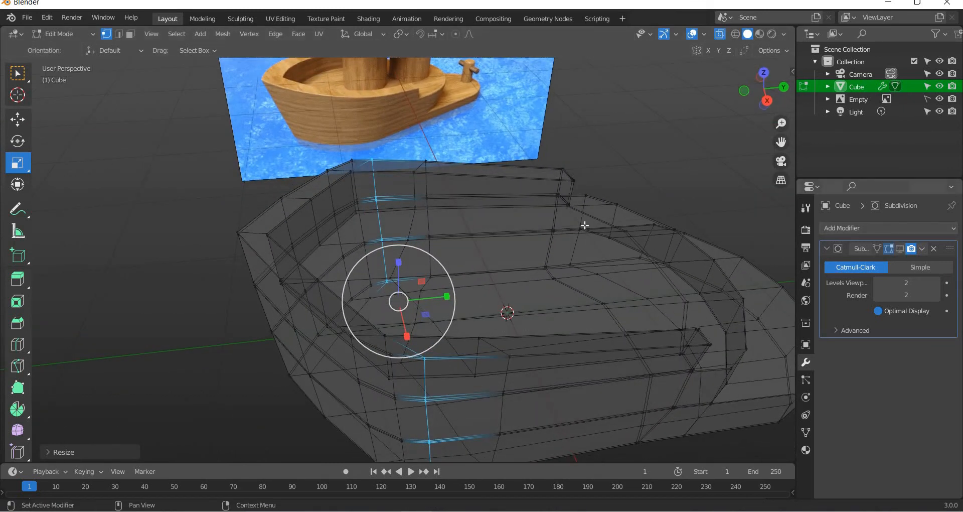
left_click(901, 249)
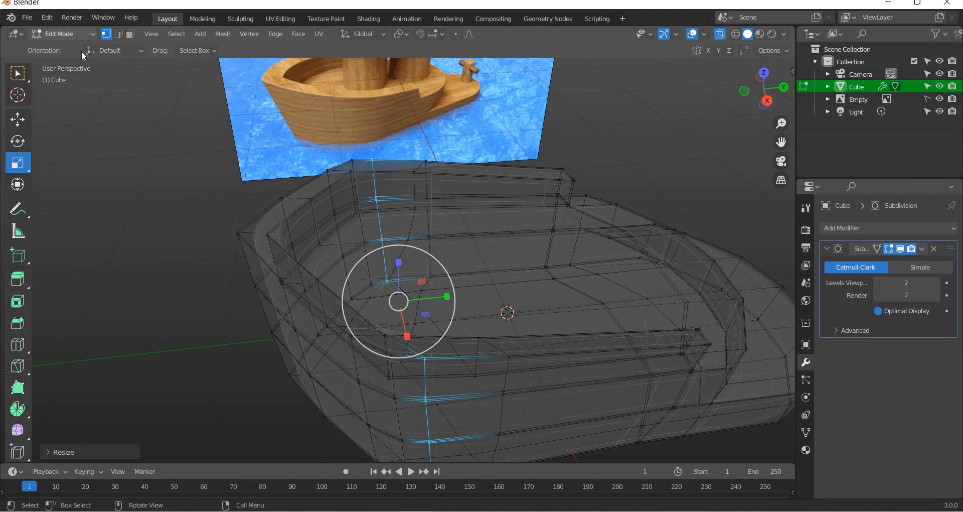
left_click(75, 34)
left_click(66, 48)
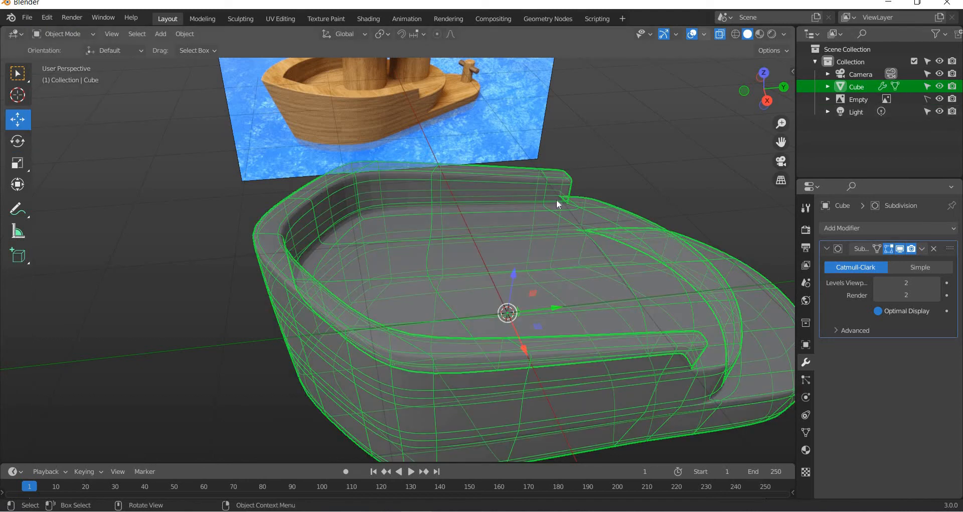
key("alt+z")
scroll(597, 357, "down", 4)
left_click(486, 374)
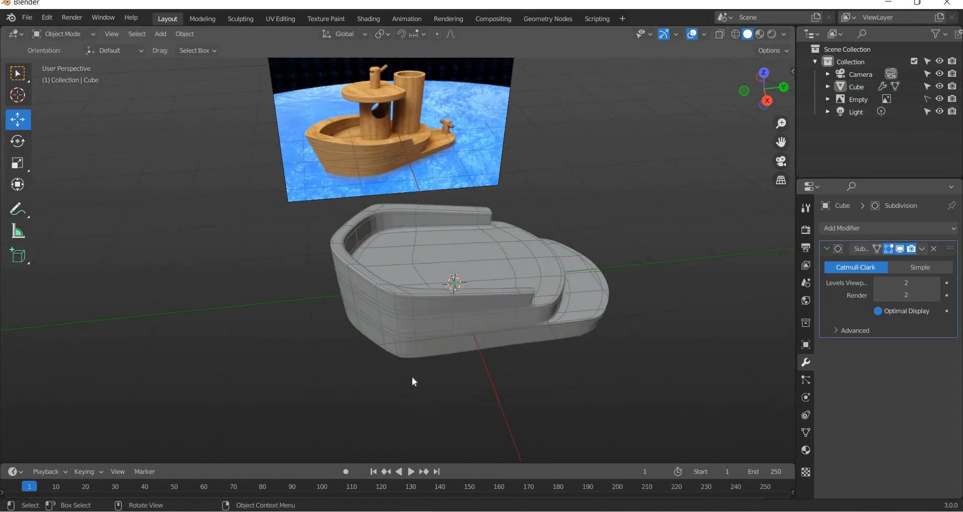
middle_click_drag(411, 376, 262, 117)
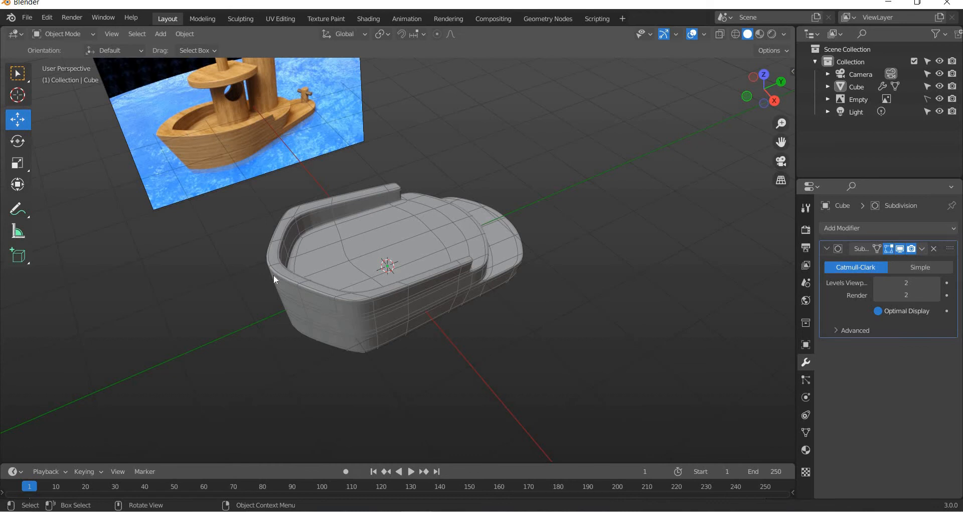
Reopen the hull in Edit Mode from the top view with the subdivision display hidden and X-ray on.
left_click(765, 75)
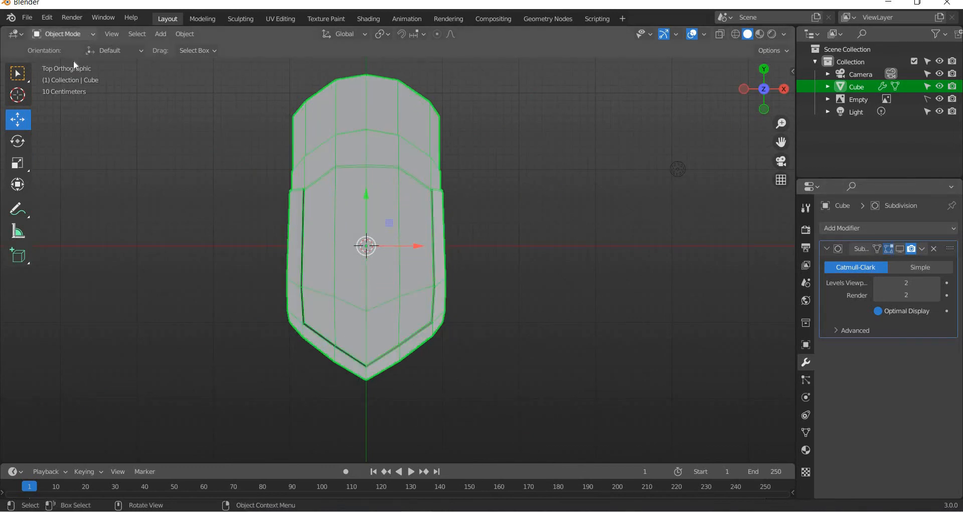
left_click(63, 33)
left_click(64, 48)
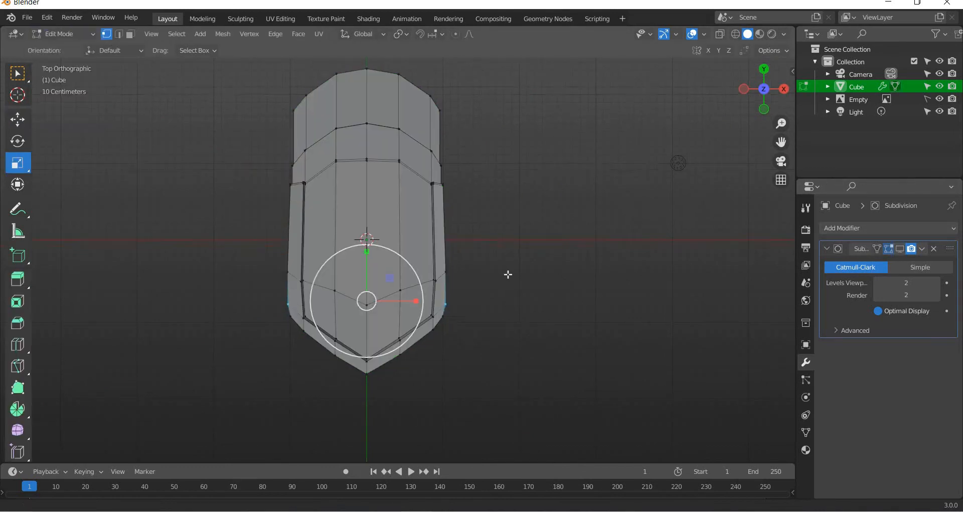
middle_click_drag(509, 275, 501, 213, "shift")
left_click(485, 233)
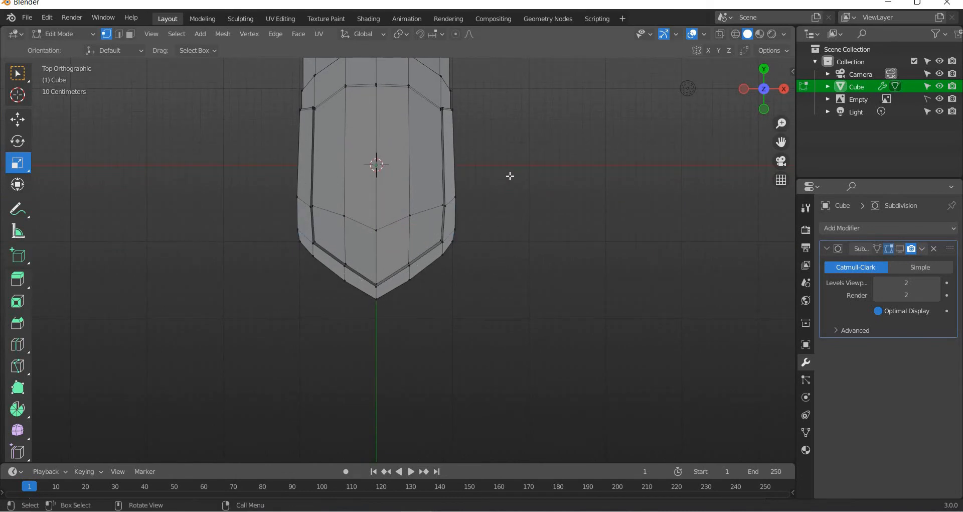
left_click_drag(510, 175, 590, 200)
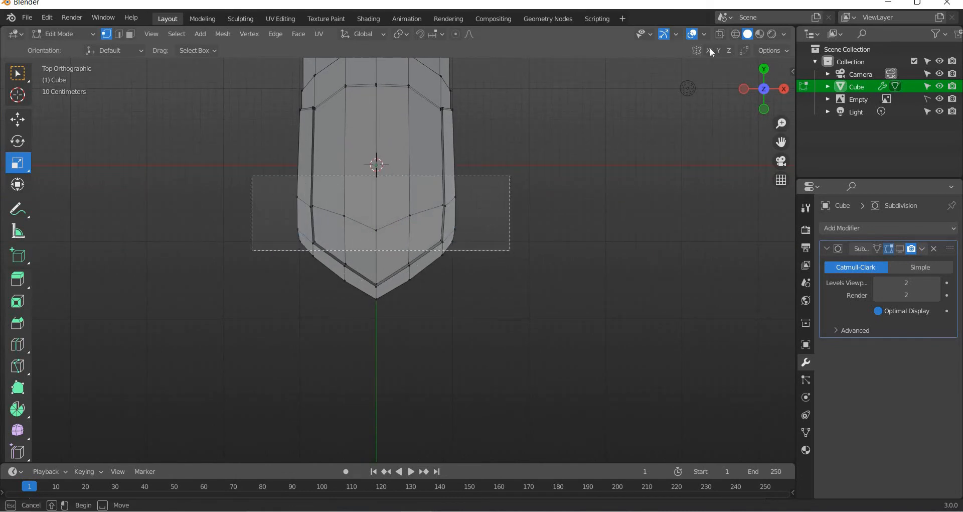
key("alt+z")
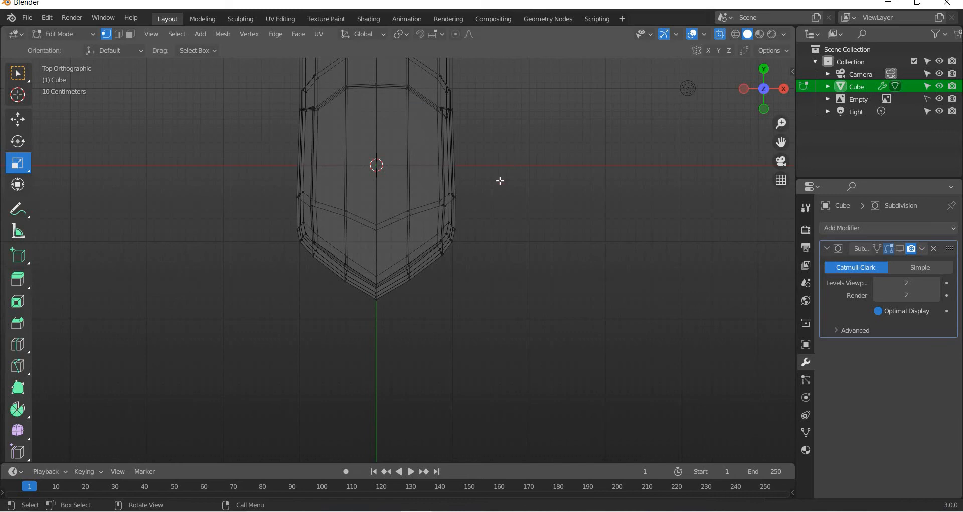
Select the side vertices around the bow corners on both sides and scale them inward along X.
left_click_drag(500, 172, 425, 278)
left_click_drag(253, 171, 296, 227, "shift")
left_click_drag(316, 267, 326, 270, "shift")
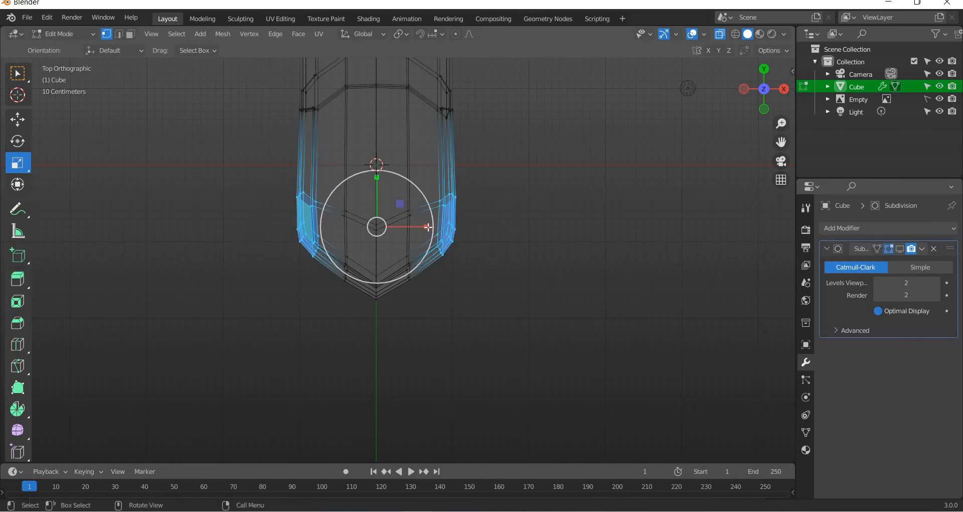
left_click_drag(427, 226, 419, 226)
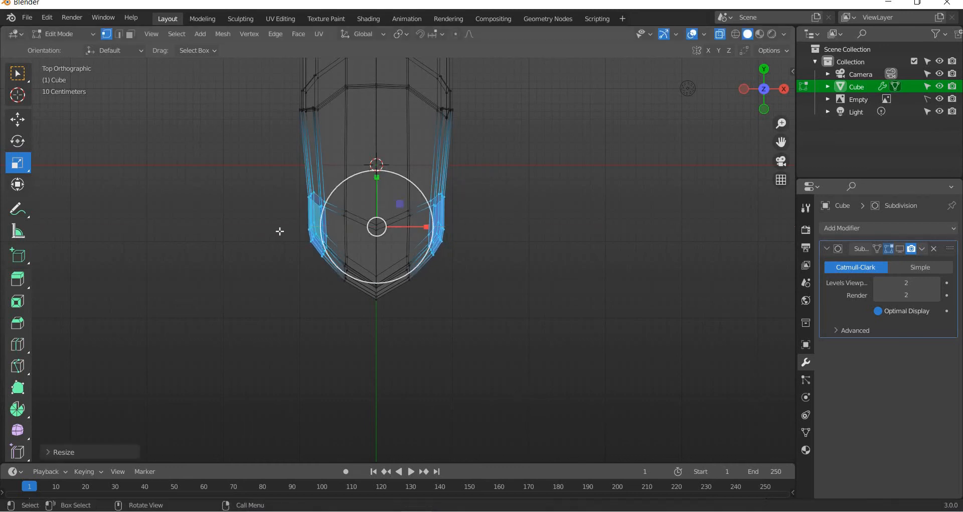
Select the loop behind the bow with its adjacent outer side vertices and scale them to about 1.06 along X.
left_click_drag(484, 172, 279, 230)
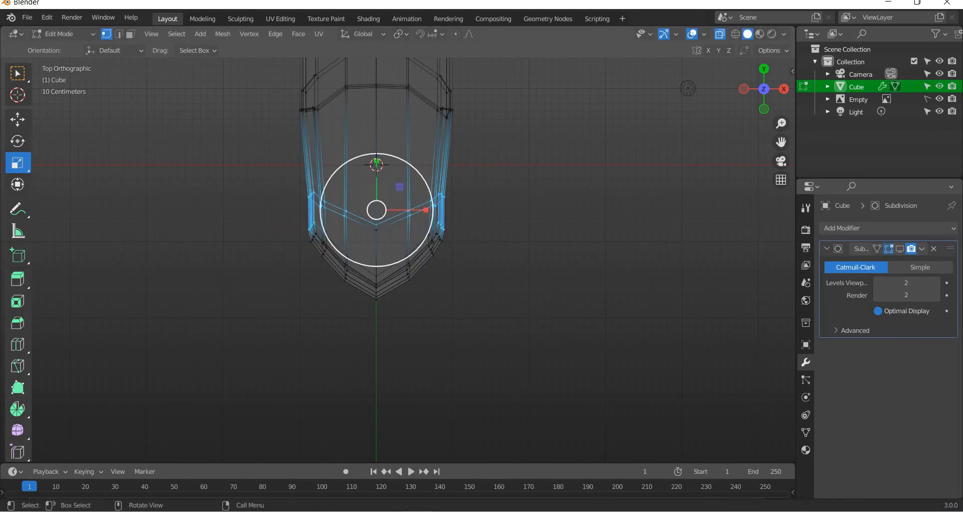
left_click_drag(367, 228, 390, 248, "shift")
right_click(390, 249)
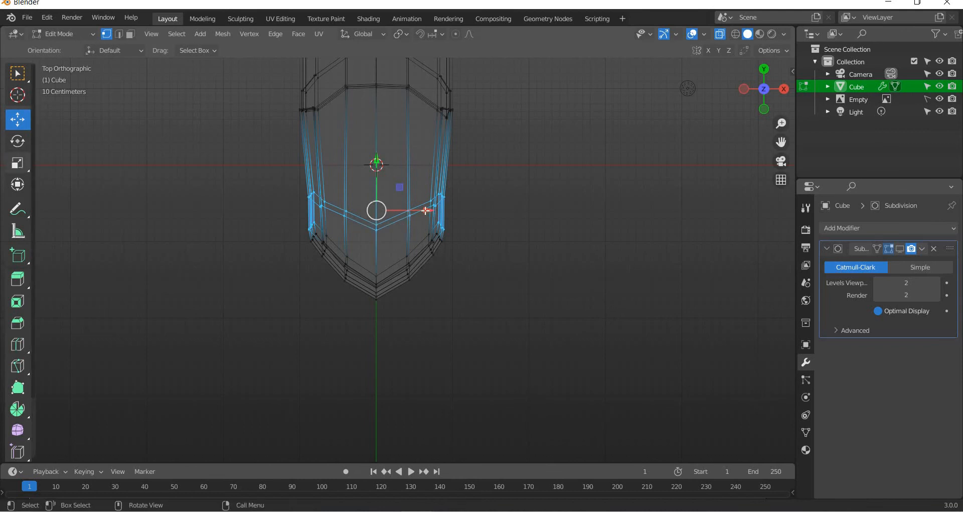
key("shift+space")
key("s")
left_click_drag(425, 211, 429, 210)
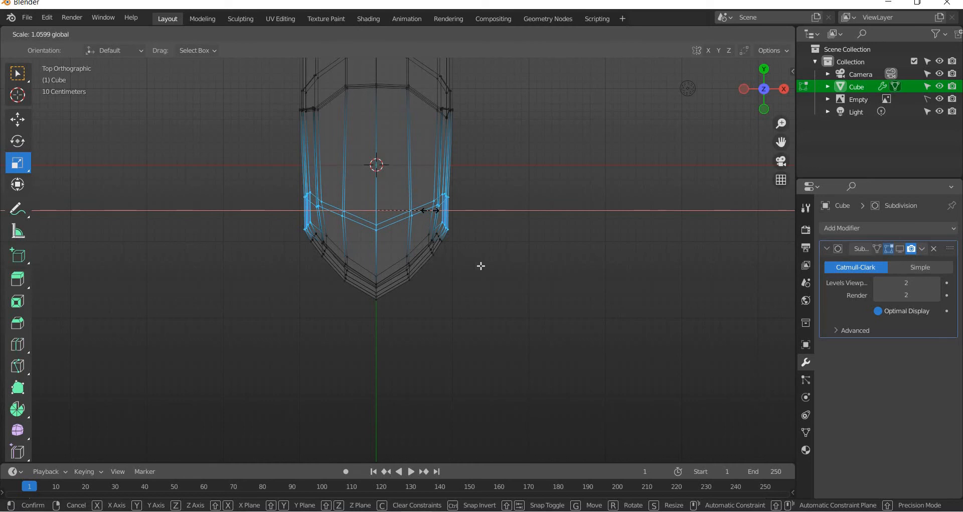
left_click_drag(480, 266, 477, 267)
left_click(483, 285)
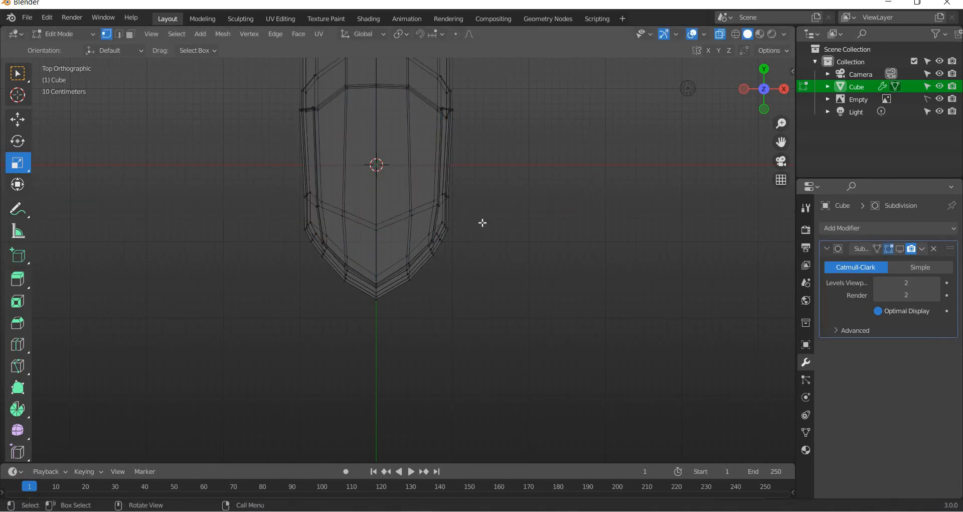
Select all bow vertices ahead of the loop and scale them to about 0.91 along X.
scroll(483, 223, "up", 1)
left_click_drag(484, 212, 246, 314)
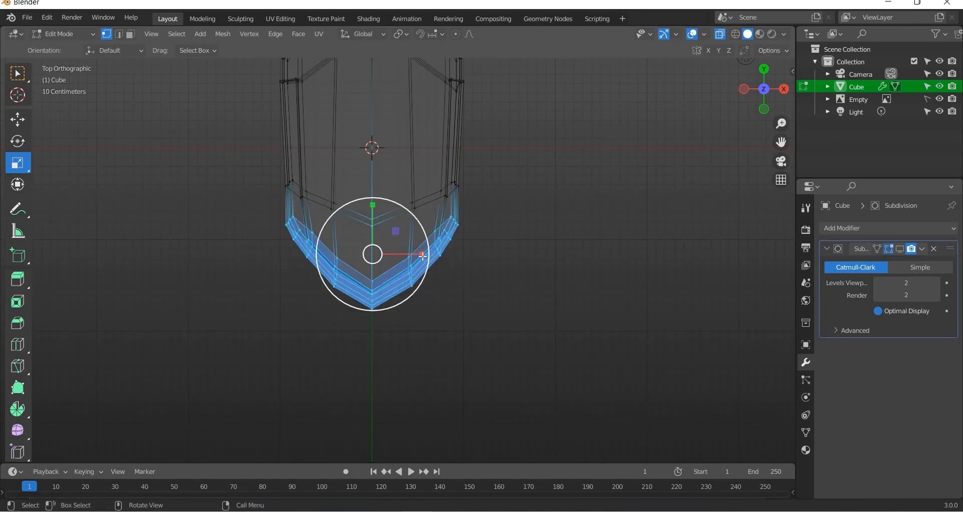
left_click_drag(421, 254, 417, 256)
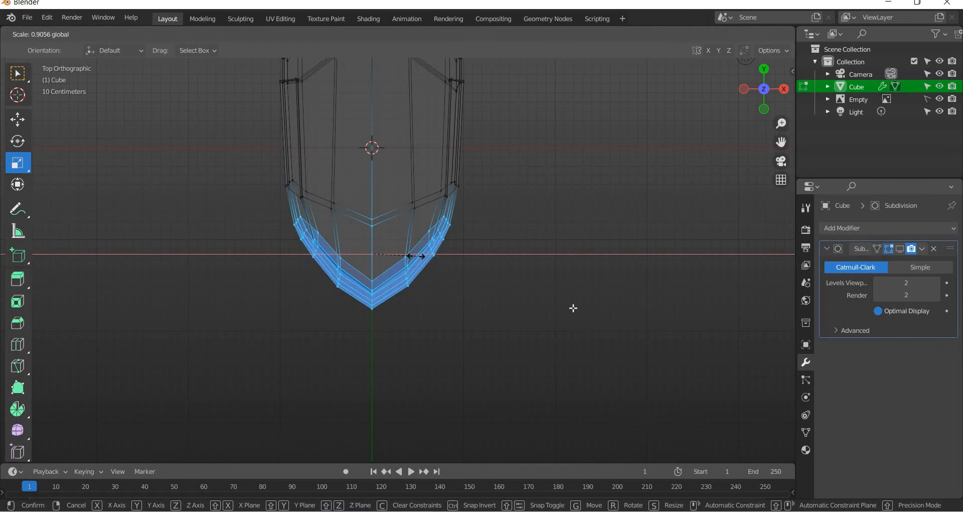
Finish the bow scaling, return to Object Mode with X-ray off and the subdivision display on, and deselect the hull.
left_click(571, 309)
middle_click_drag(392, 244, 471, 251)
left_click(89, 35)
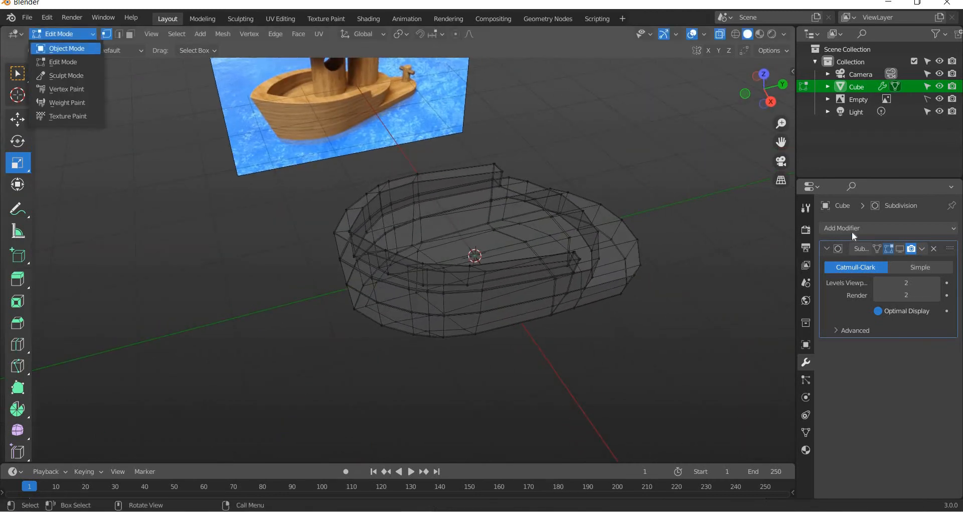
left_click(55, 49)
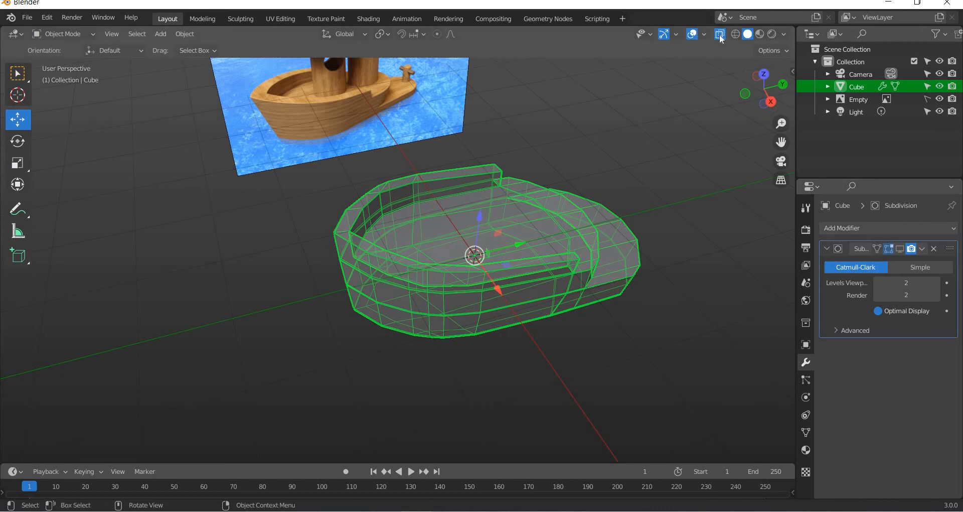
key("alt+z")
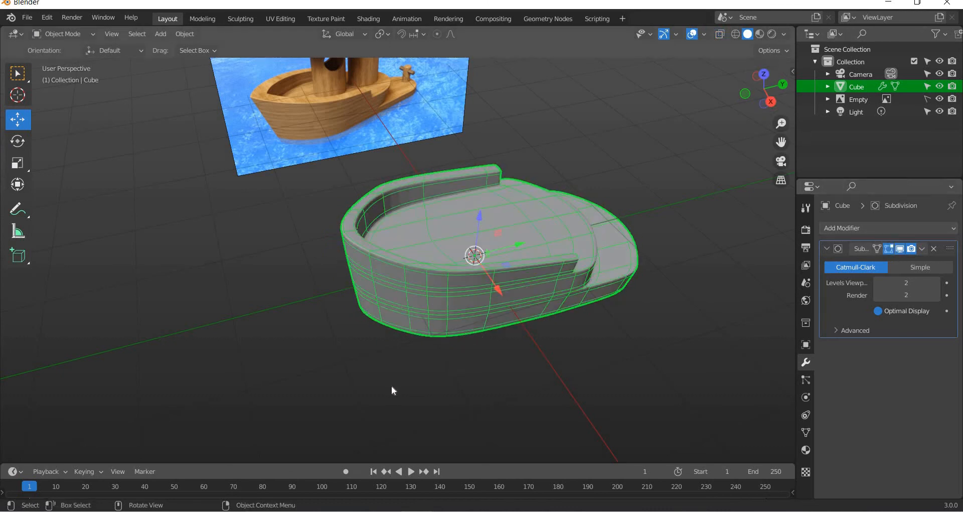
left_click(392, 381)
middle_click_drag(392, 382, 456, 362)
middle_click_drag(509, 341, 143, 169)
left_click(398, 294)
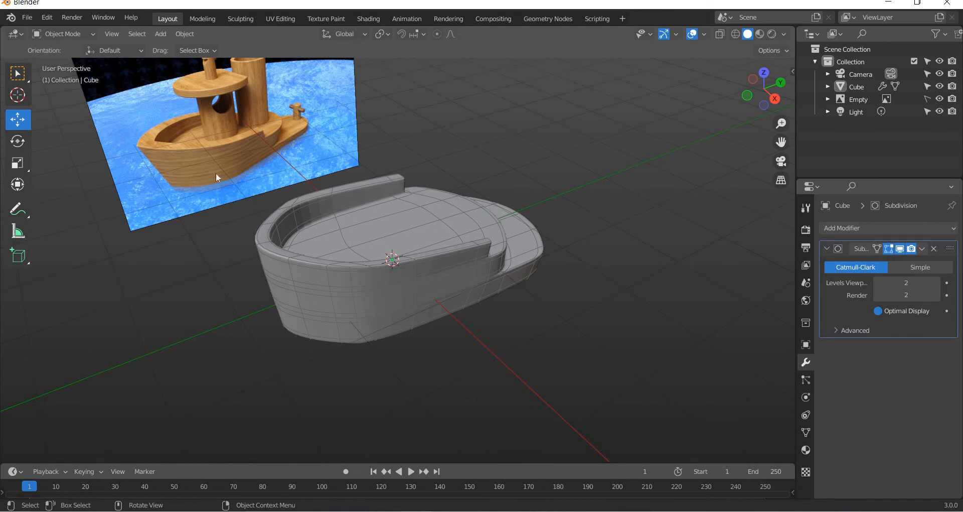
Add lengthwise loop cuts close to the hull's centreline on both sides to sharpen the bow edge, and return to Object Mode.
left_click(88, 33)
left_click(60, 61)
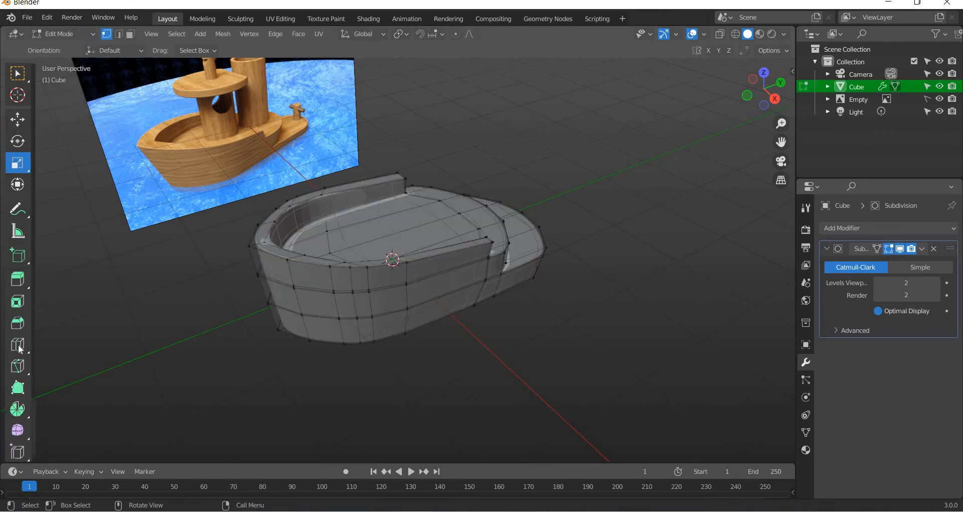
left_click(18, 344)
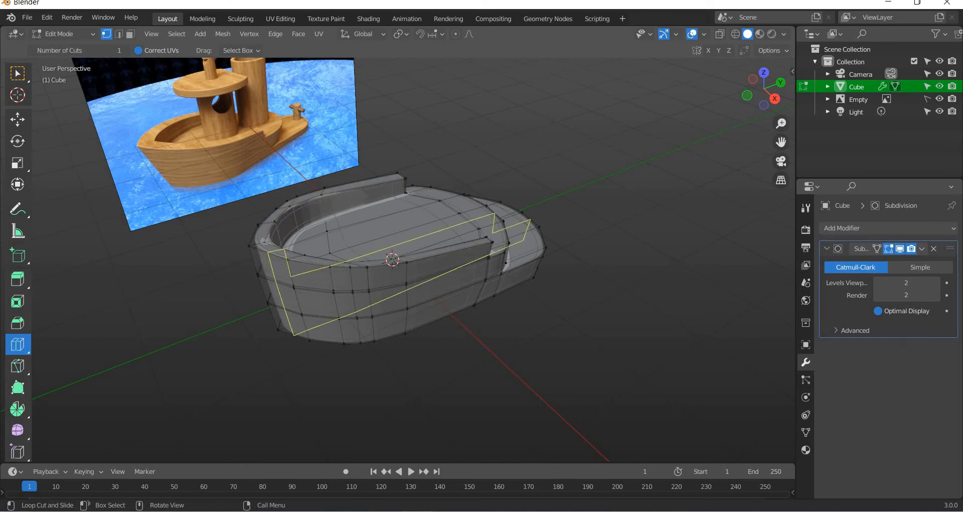
left_click_drag(267, 256, 253, 243)
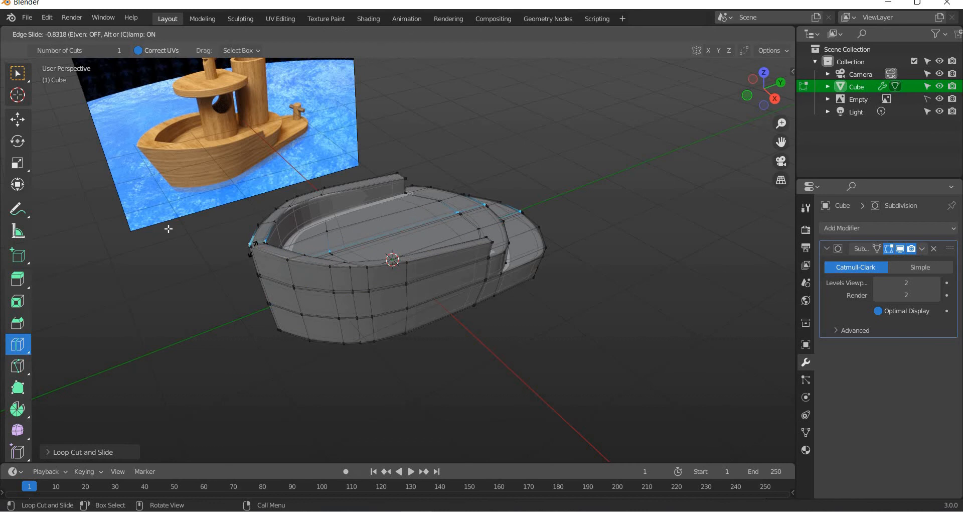
left_click_drag(169, 229, 169, 229)
left_click(18, 119)
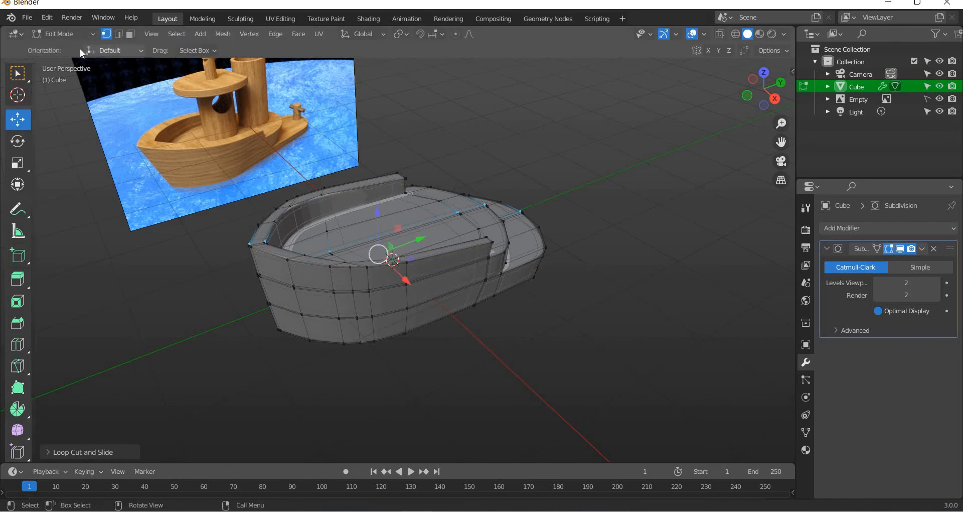
left_click(89, 34)
left_click(80, 49)
key("alt+a")
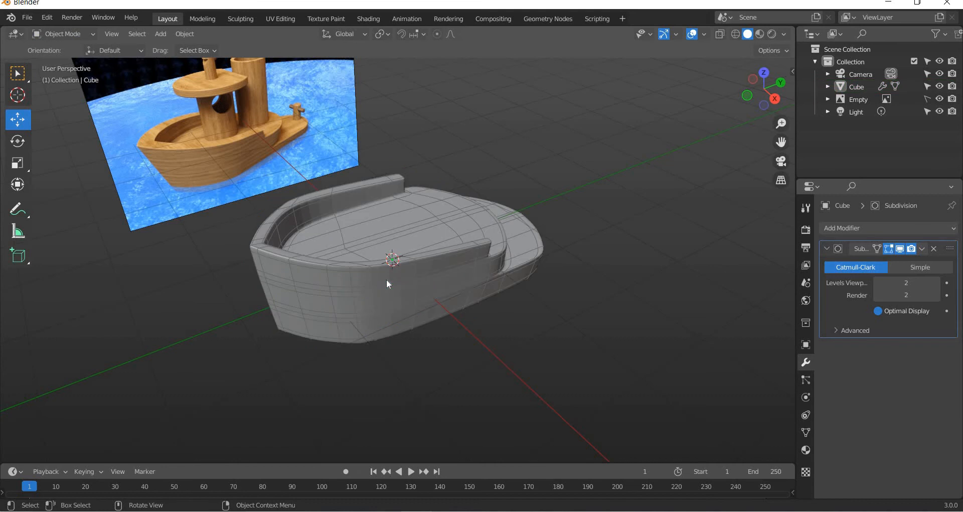
Add a Bezier circle at the origin and show it from the top view with X-ray on and its transform values displayed.
middle_click_drag(387, 279, 312, 117)
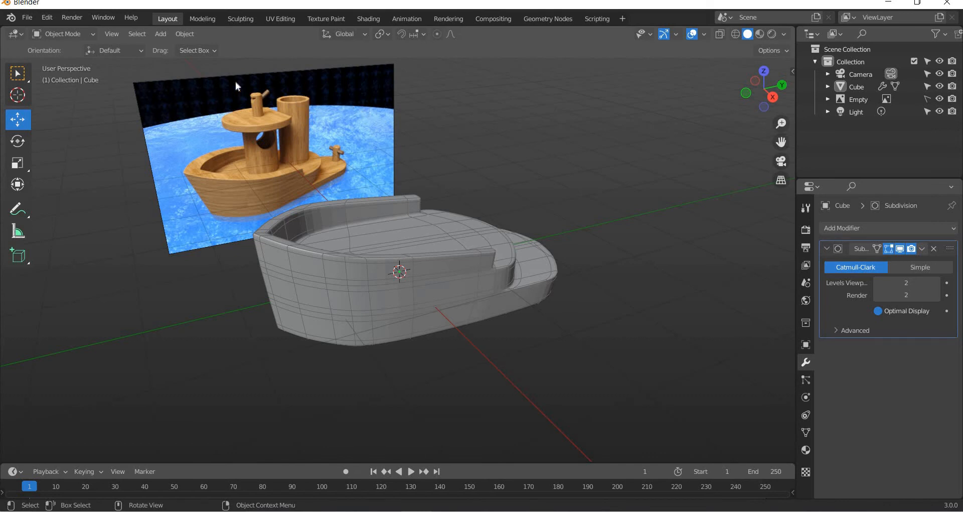
left_click(161, 34)
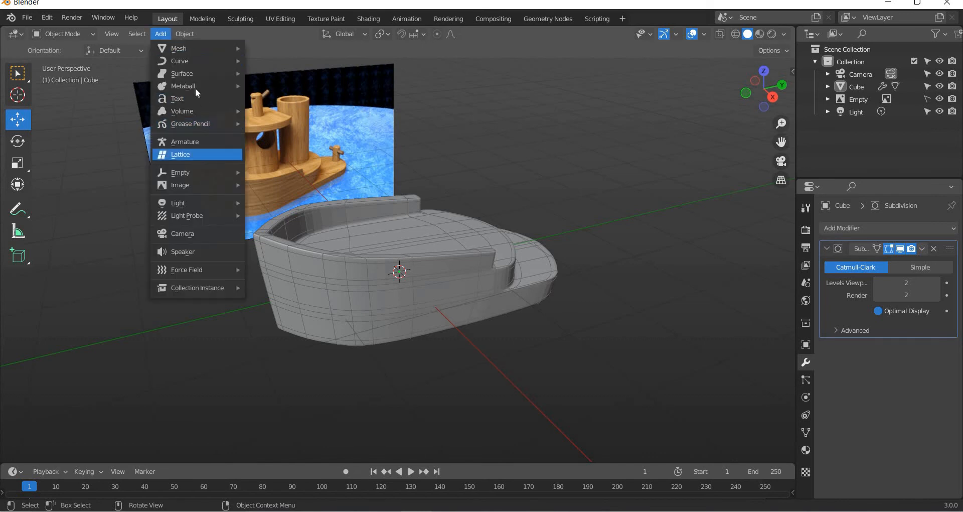
mouse_move(186, 62)
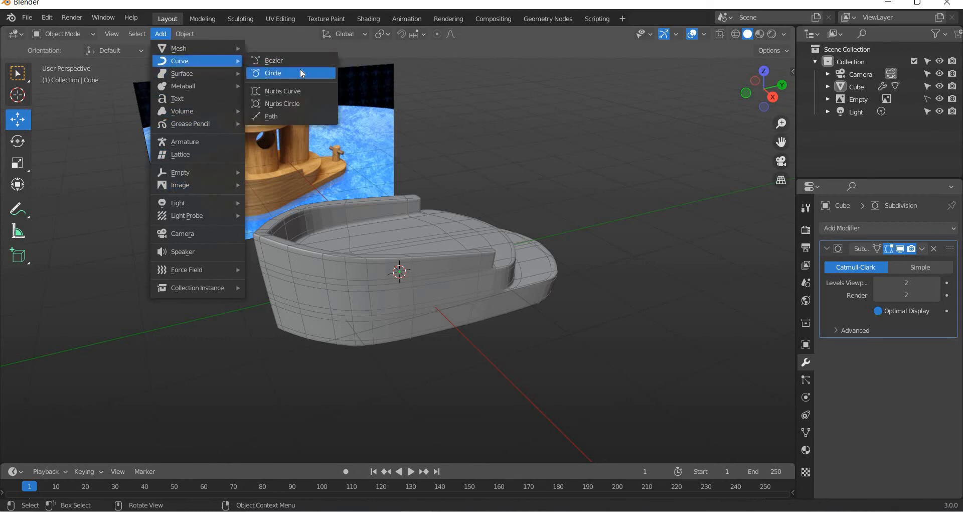
key("Return")
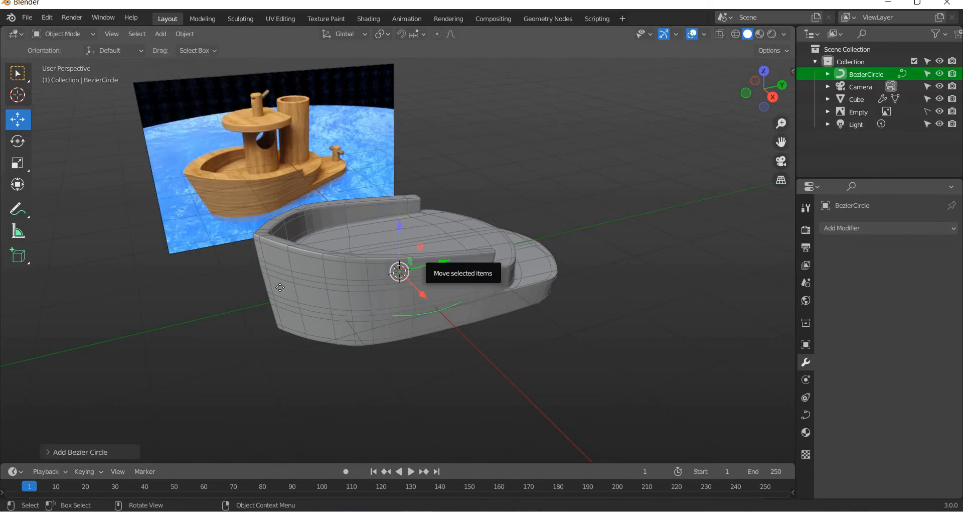
left_click_drag(400, 272, 755, 118)
key("Escape")
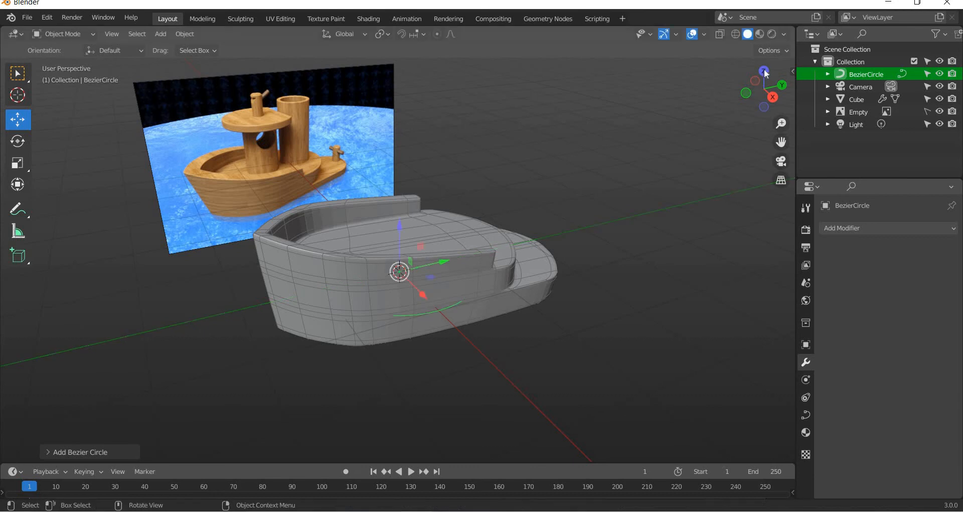
left_click(764, 71)
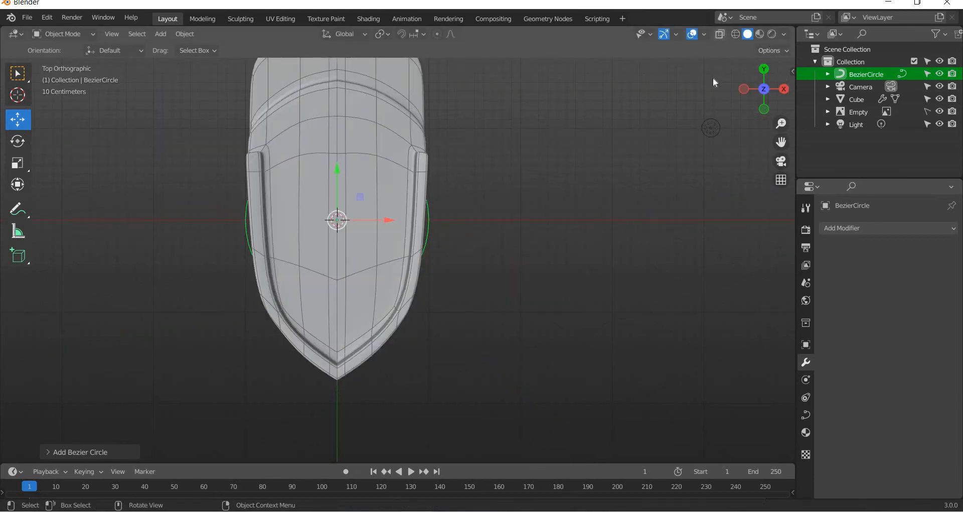
key("alt+z")
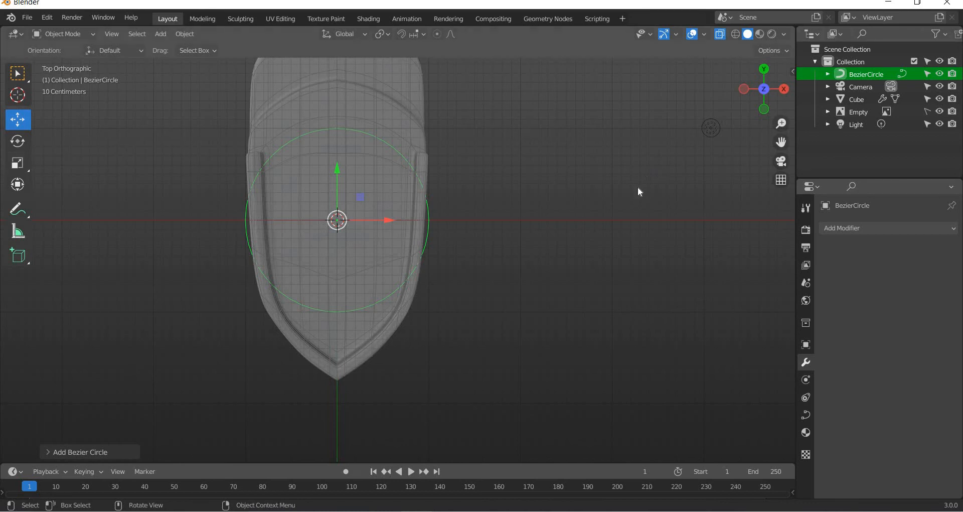
key("n")
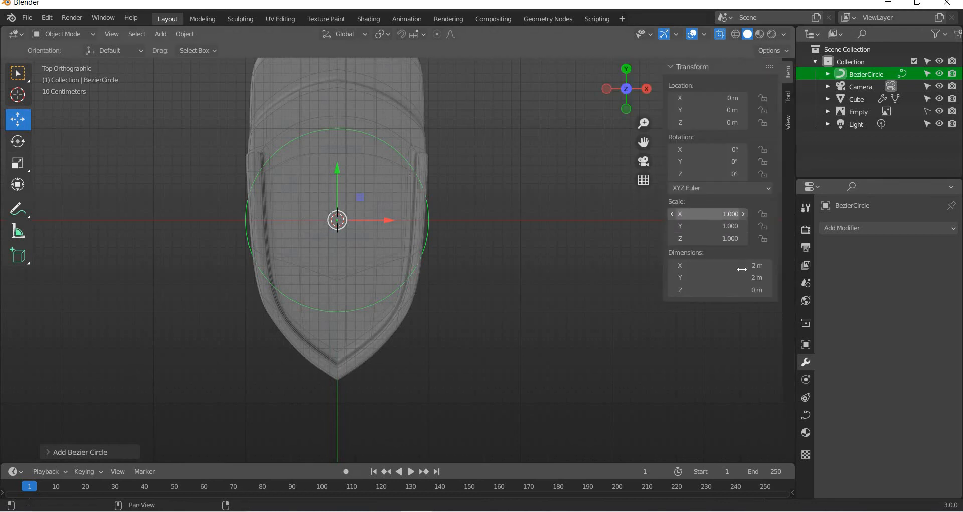
Set the Bezier circle's X and Y dimensions to 1 m.
type("1")
key("Return")
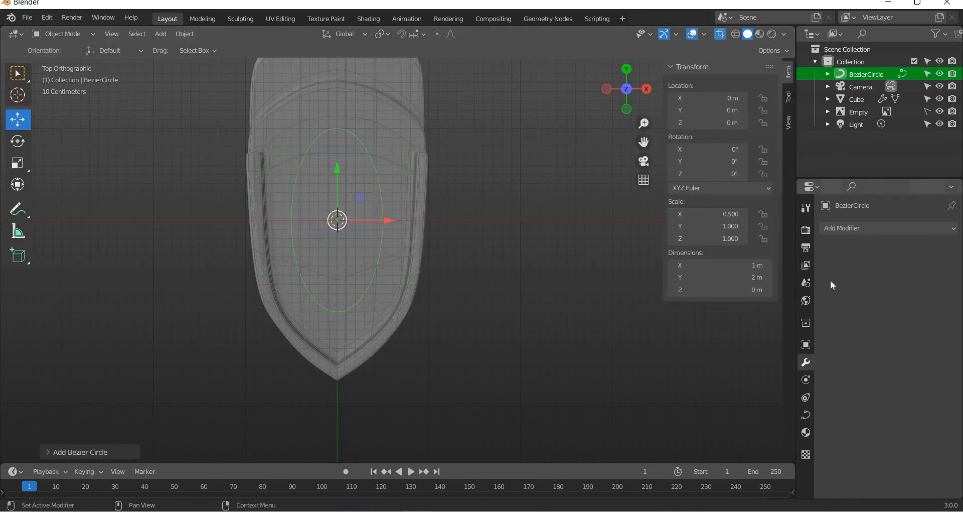
left_click(765, 278)
type("1")
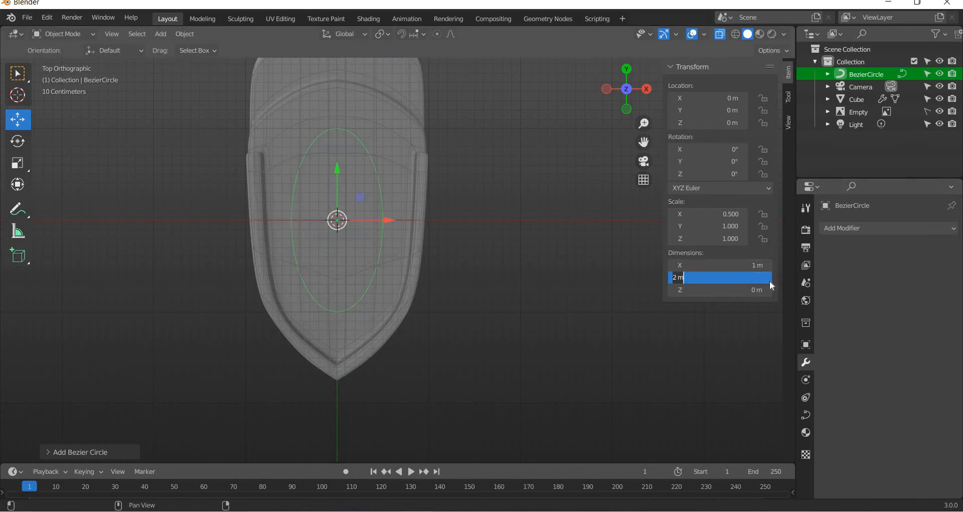
key("Return")
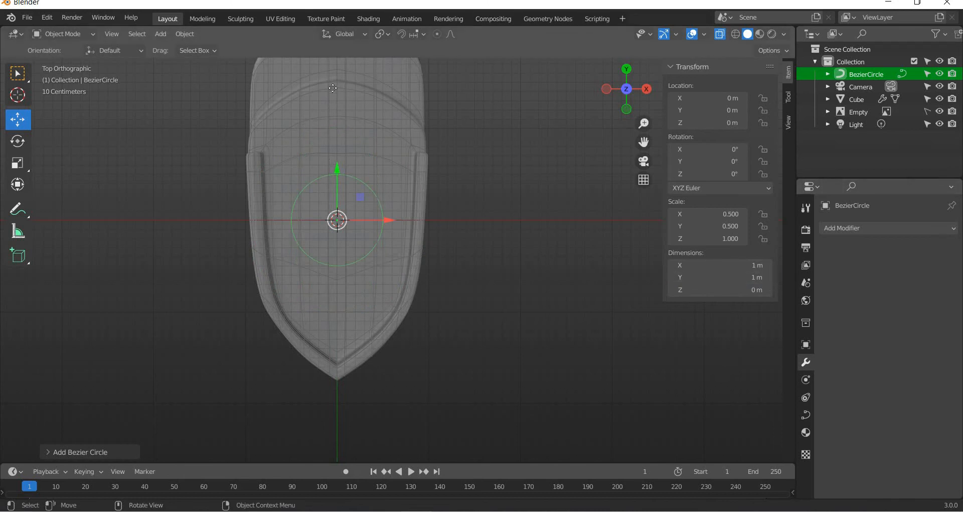
Move the Bezier circle along Y to about 0.86 m and set its X and Y dimensions to 0.6 m.
left_click_drag(336, 167, 332, 88)
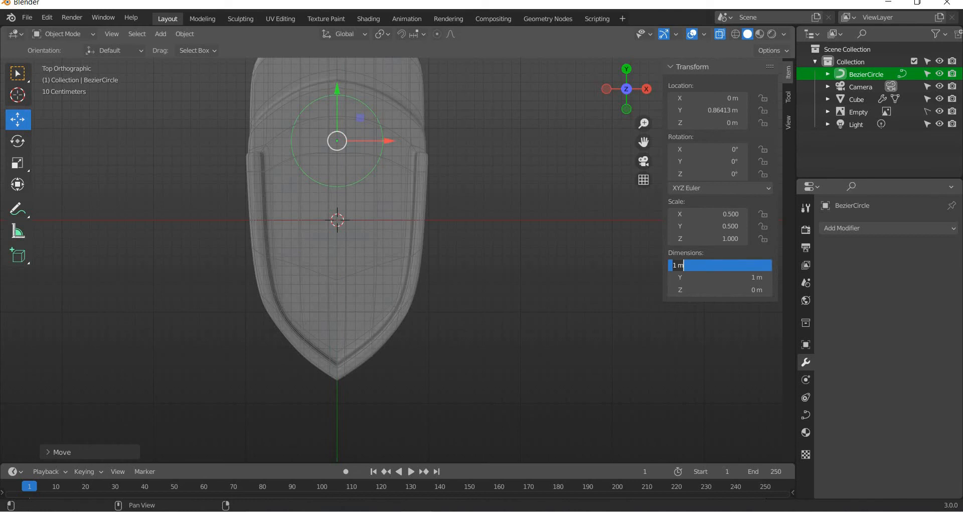
type("0.6")
key("Return")
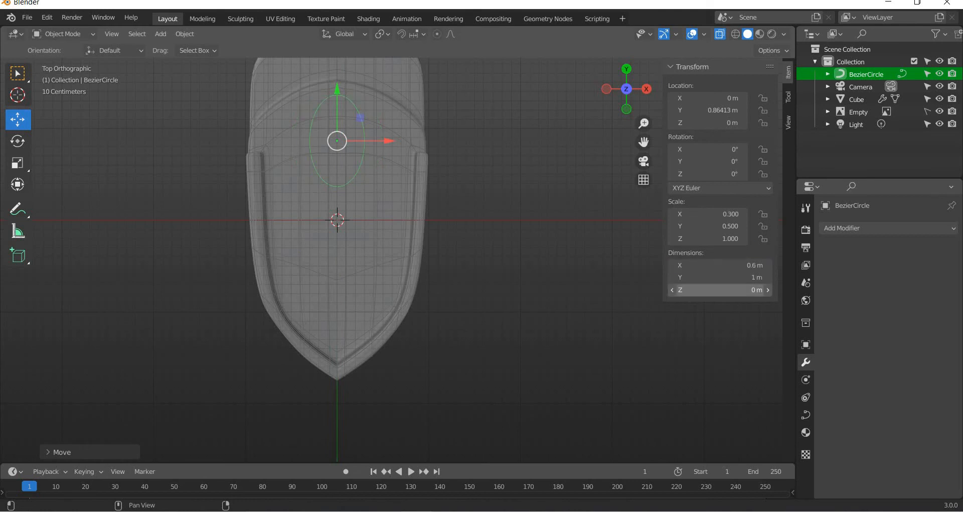
left_click(762, 277)
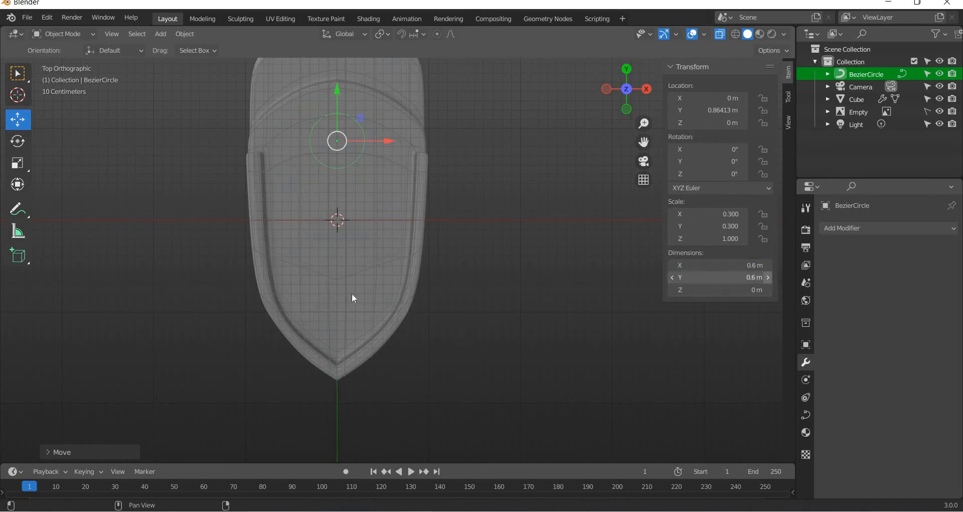
middle_click_drag(321, 265, 782, 45)
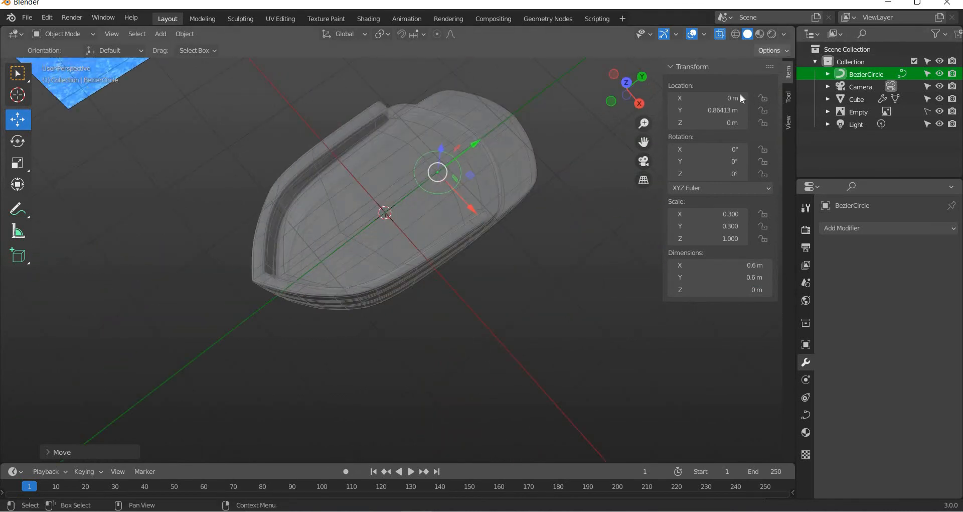
key("KP_7")
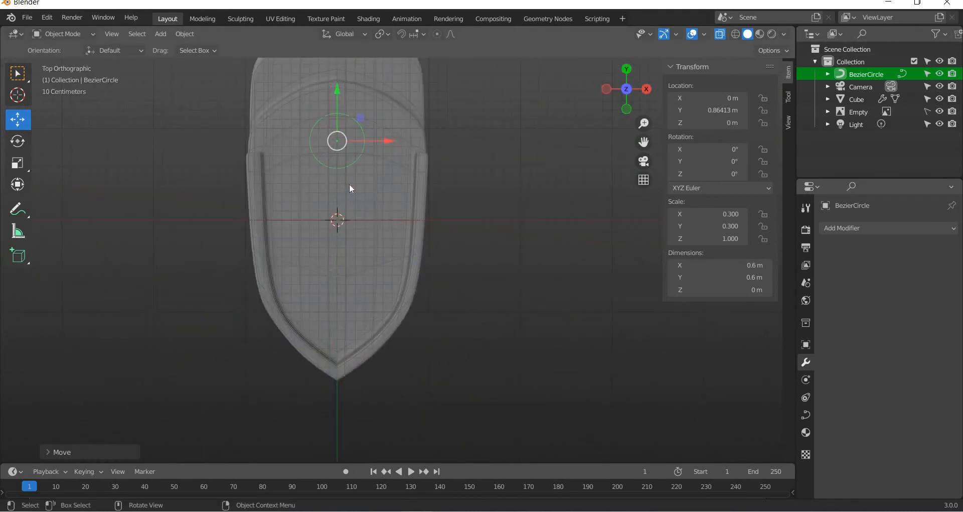
Duplicate the Bezier circle in place.
middle_click_drag(341, 215, 330, 272, "shift")
key("shift+d")
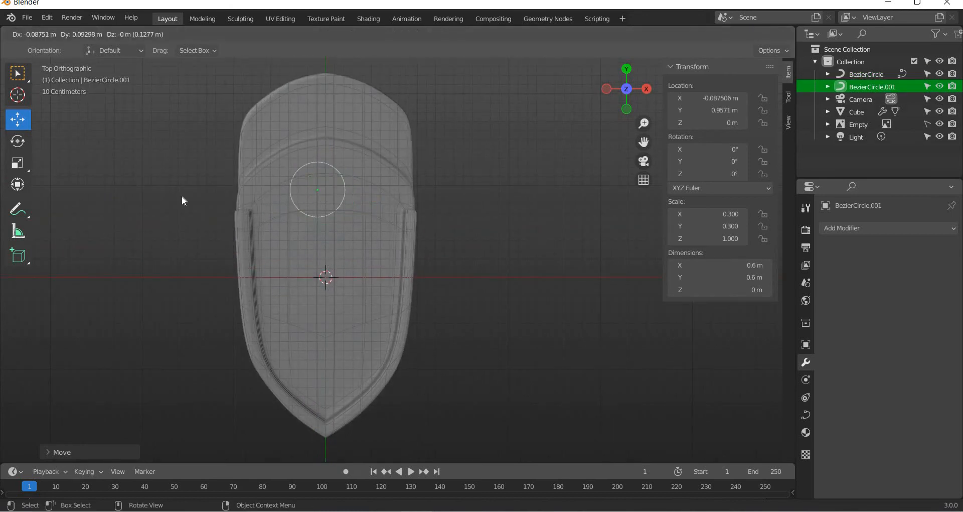
right_click(174, 194)
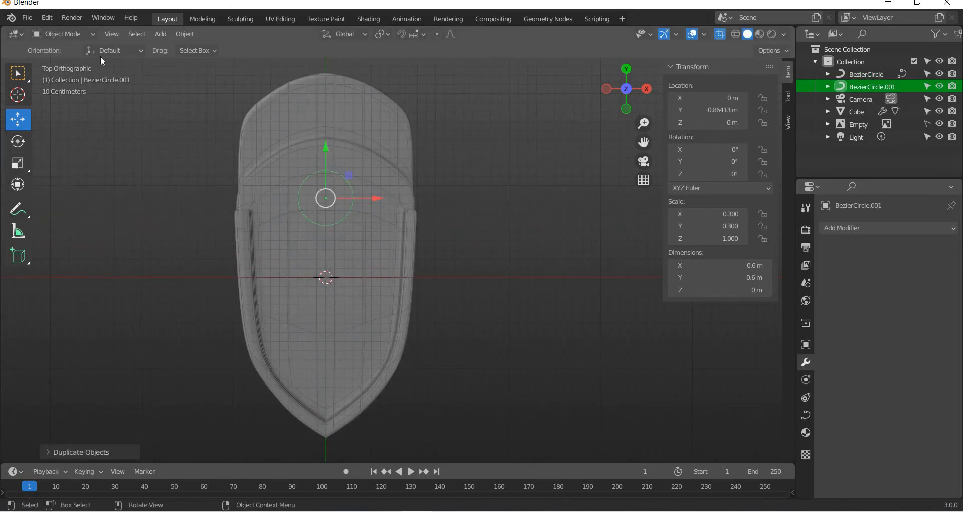
Scale all points of the duplicated circle uniformly to about 0.8 in Edit Mode, and return to Object Mode.
left_click(83, 34)
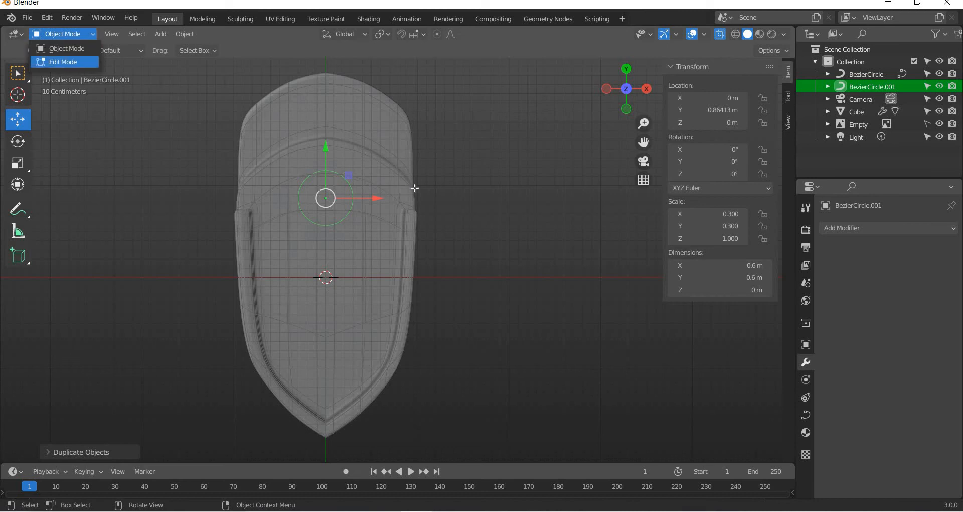
left_click(50, 60)
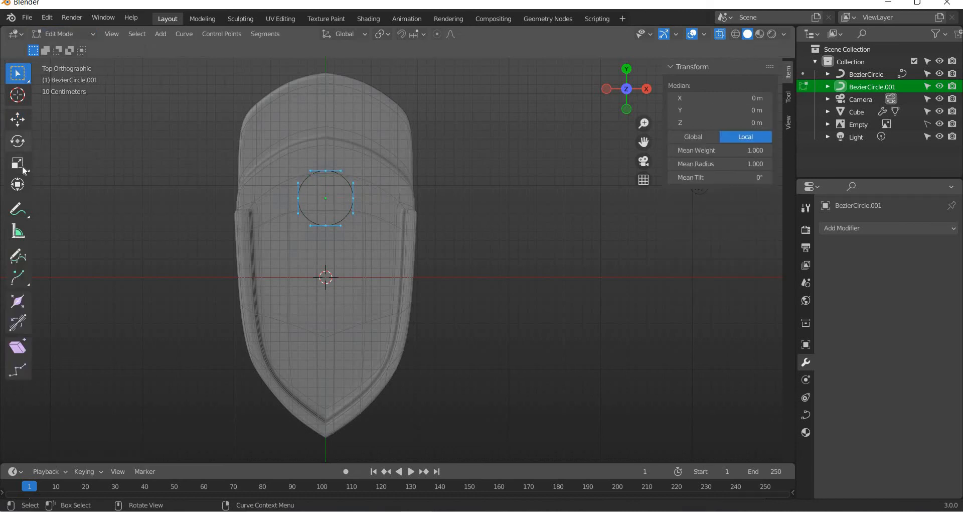
left_click(17, 163)
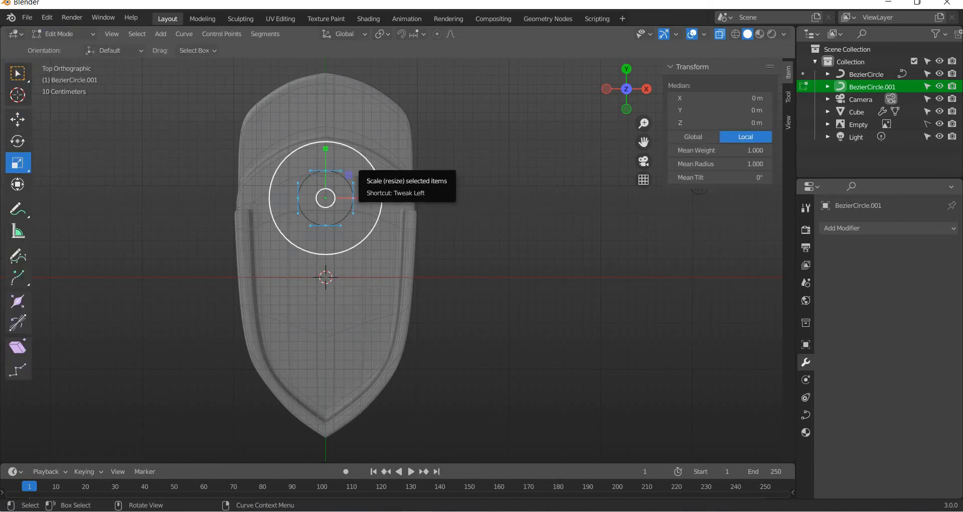
left_click_drag(375, 169, 366, 177)
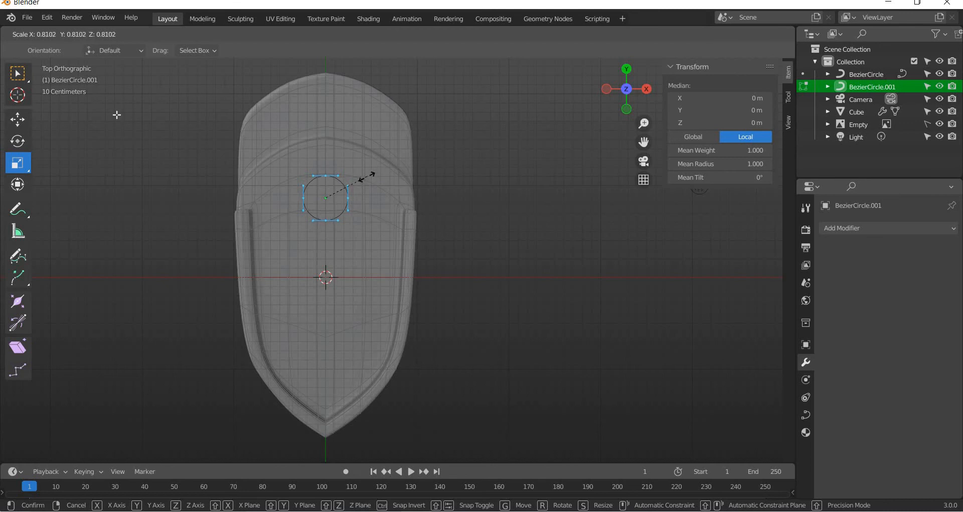
left_click(25, 124)
middle_click_drag(409, 227, 322, 154)
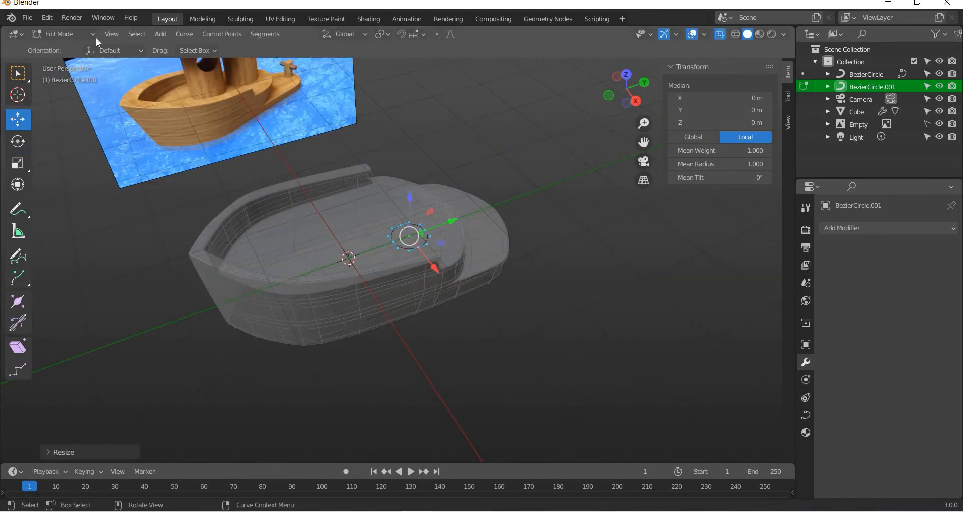
left_click(67, 35)
left_click(67, 48)
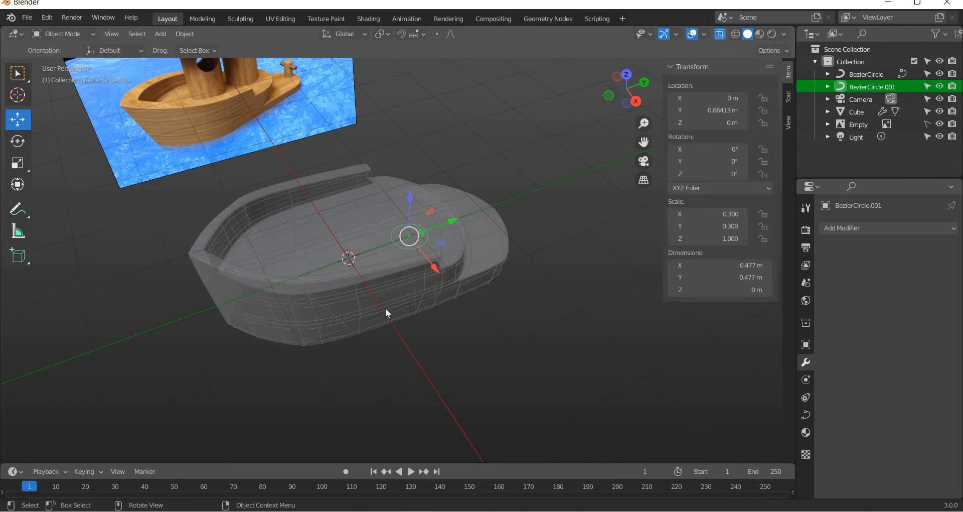
Move the hull along Y to about -2.31 m, clear of the circles, and select both Bezier circles.
left_click(379, 264)
left_click_drag(394, 242, 203, 287)
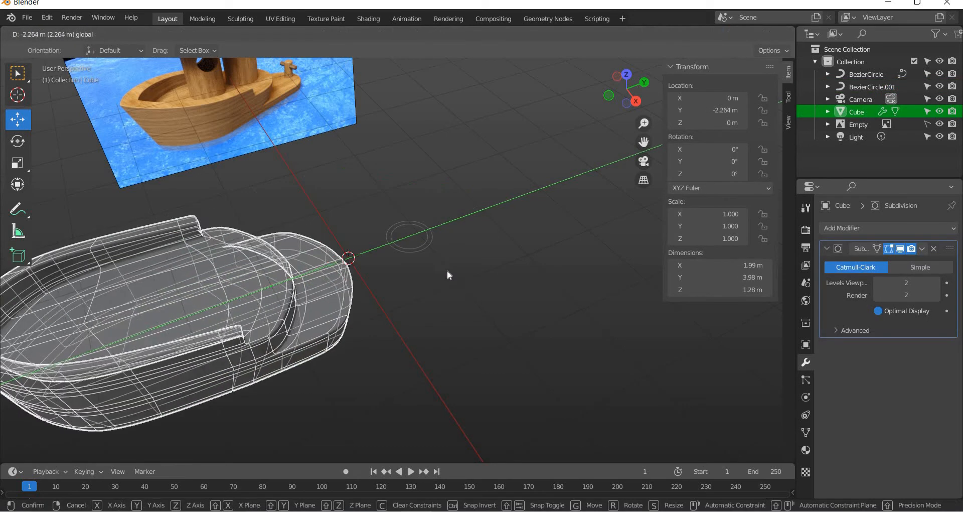
left_click_drag(442, 260, 424, 223)
scroll(447, 239, "up", 2)
scroll(448, 239, "up", 1)
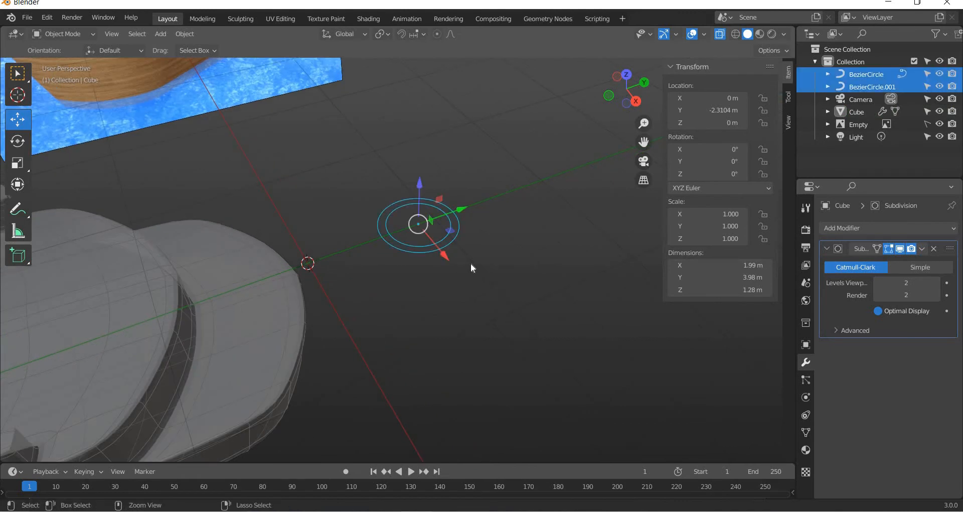
Join the two concentric Bezier circles into a single curve object.
key("ctrl+j")
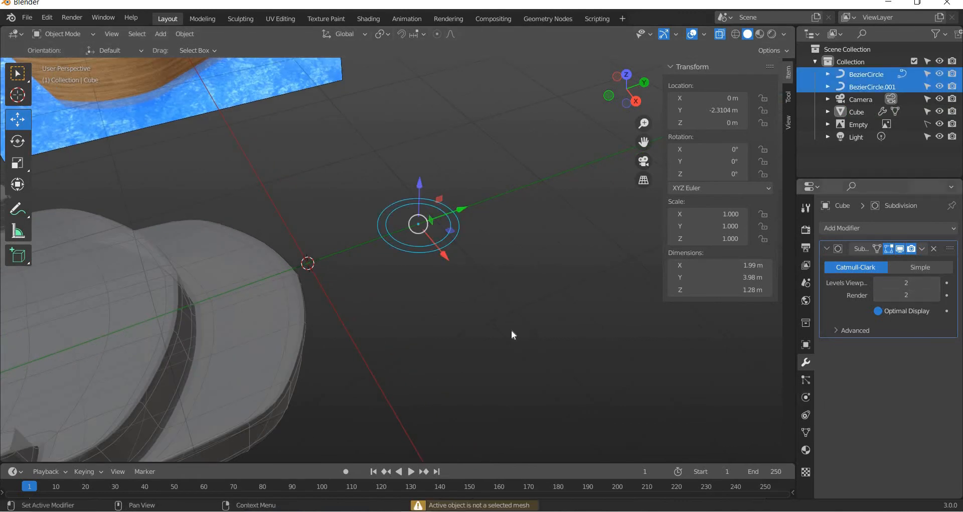
key("alt+a")
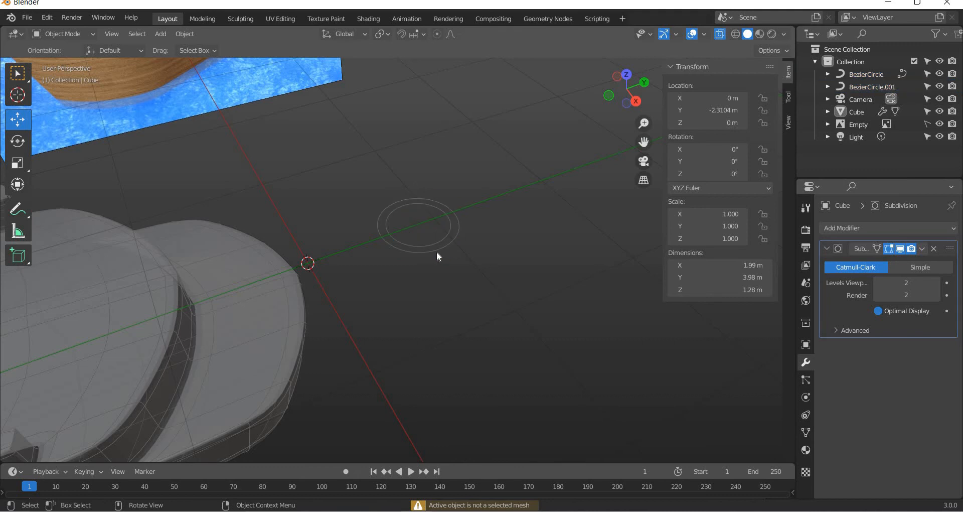
left_click(438, 255)
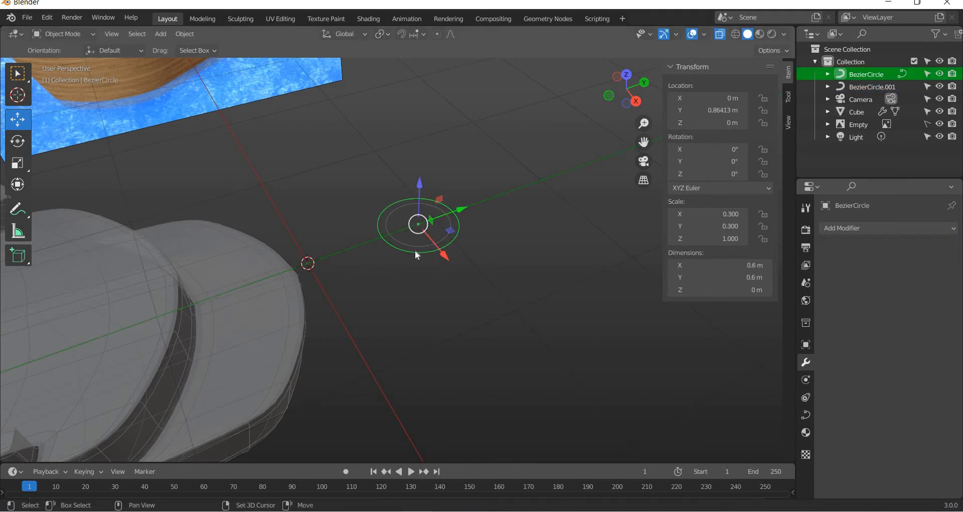
left_click(397, 248, "shift")
key("ctrl+j")
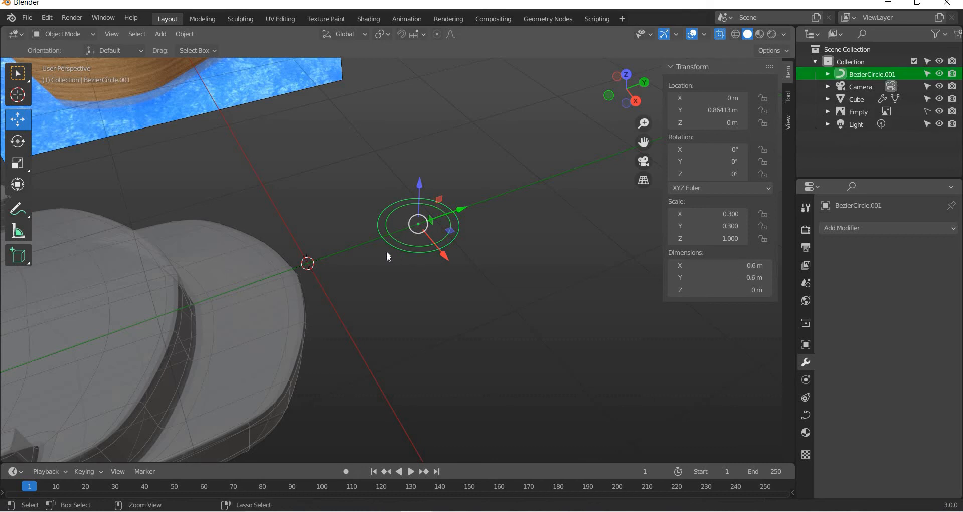
Switch the joined curve's shape to 2D and set its geometry extrusion to 0.42 m.
left_click(805, 414)
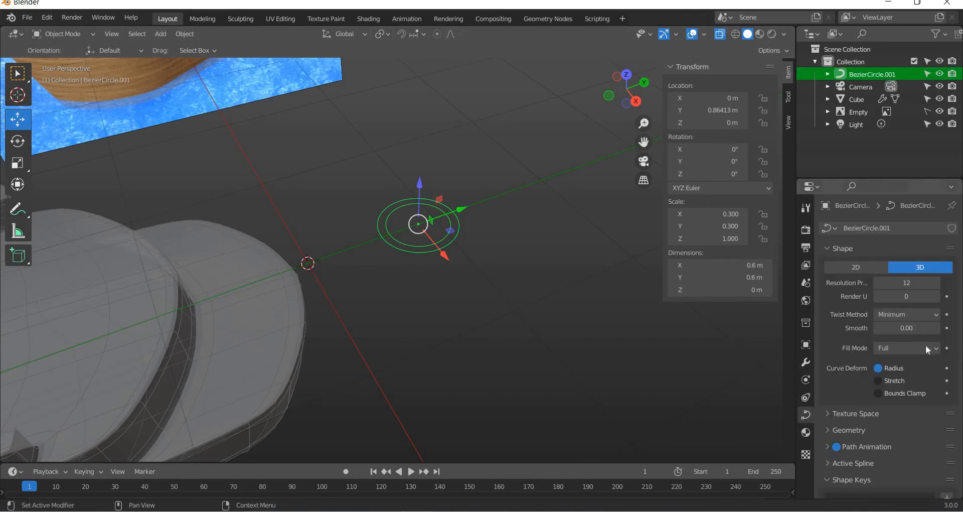
left_click(867, 270)
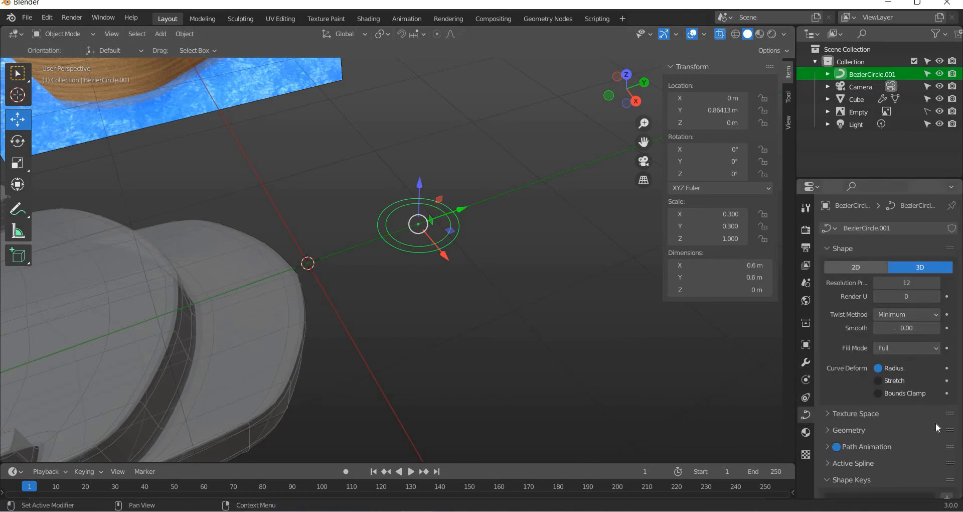
left_click(862, 429)
scroll(923, 387, "down", 5)
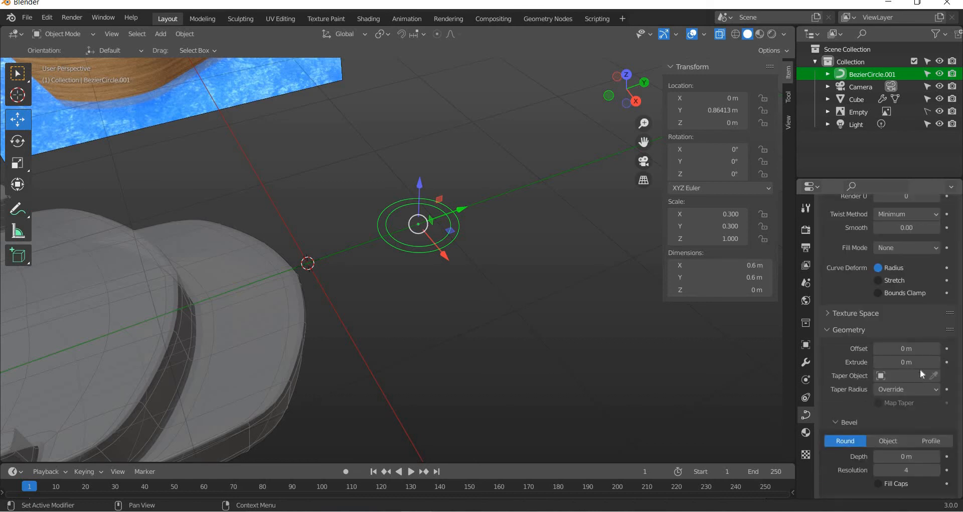
left_click_drag(906, 362, 934, 361)
Turn off X-ray display and set the extruded curve's fill mode to Both.
key("alt+z")
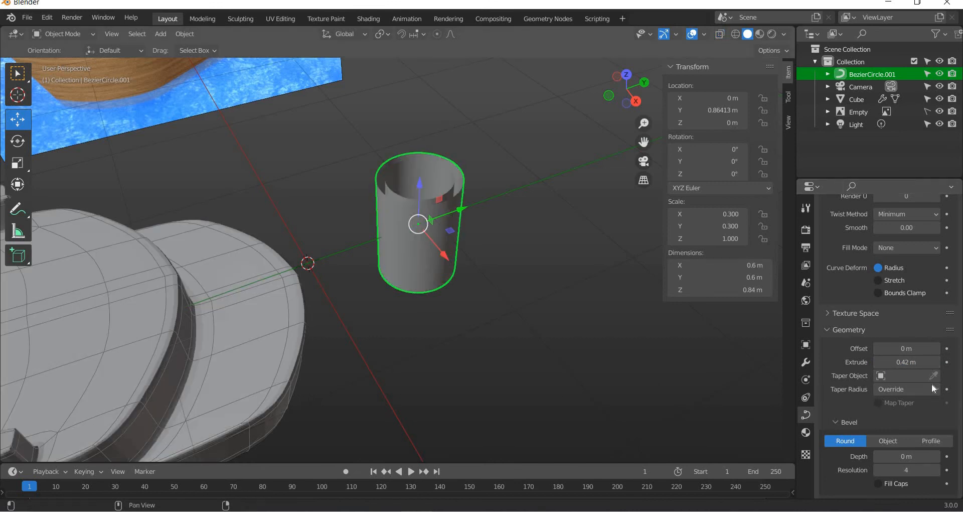
left_click(902, 248)
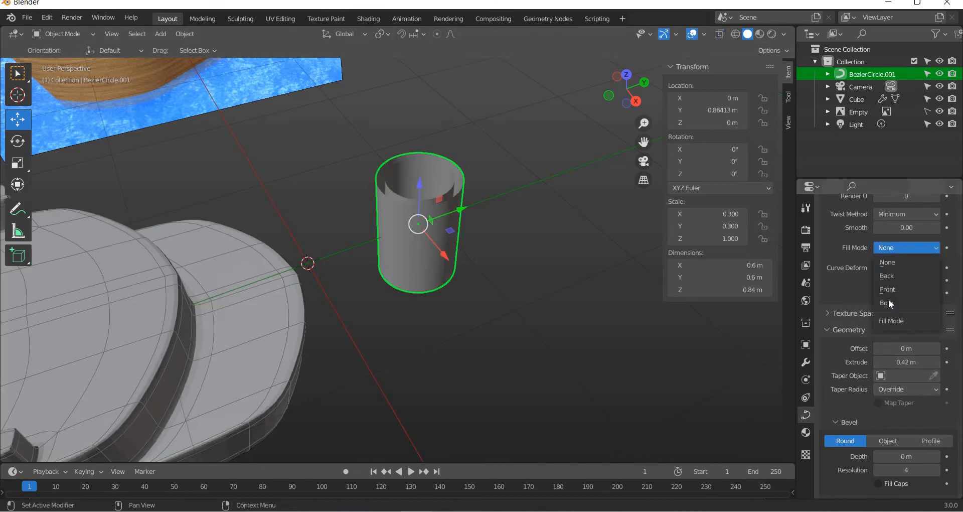
left_click(889, 303)
scroll(494, 330, "down", 3)
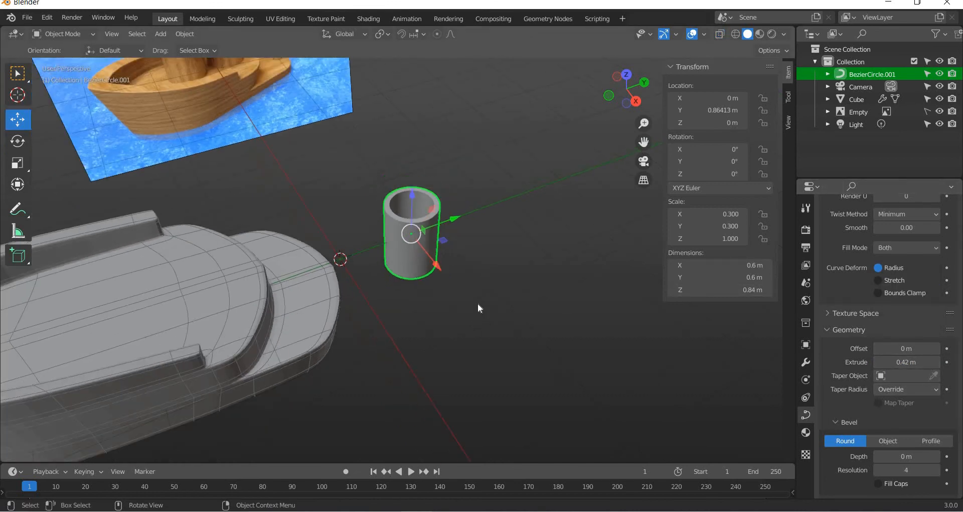
Move the tube onto the rear part of the hull's deck, at Y about -1.31 m and Z about 0.68 m.
middle_click_drag(477, 256, 468, 243)
left_click_drag(467, 245, 210, 192)
scroll(352, 317, "down", 3)
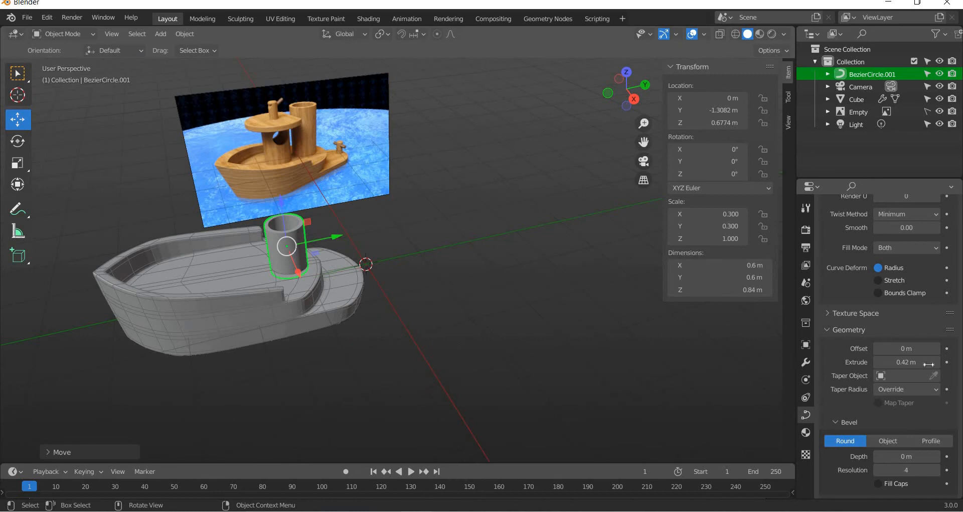
Set the tube's extrusion to 0.6 m and raise it to Z about 0.85 m so it stands on the deck.
double_click(907, 362)
type("0.6")
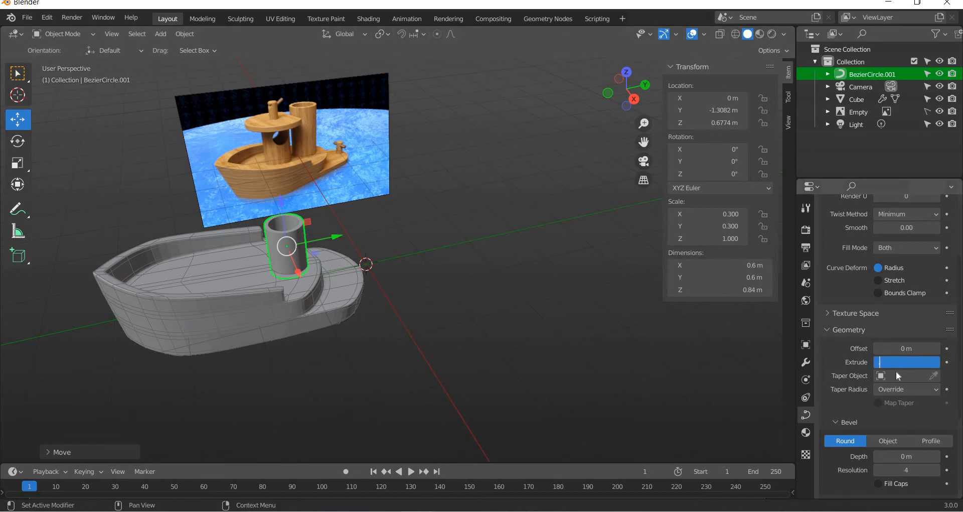
key("Return")
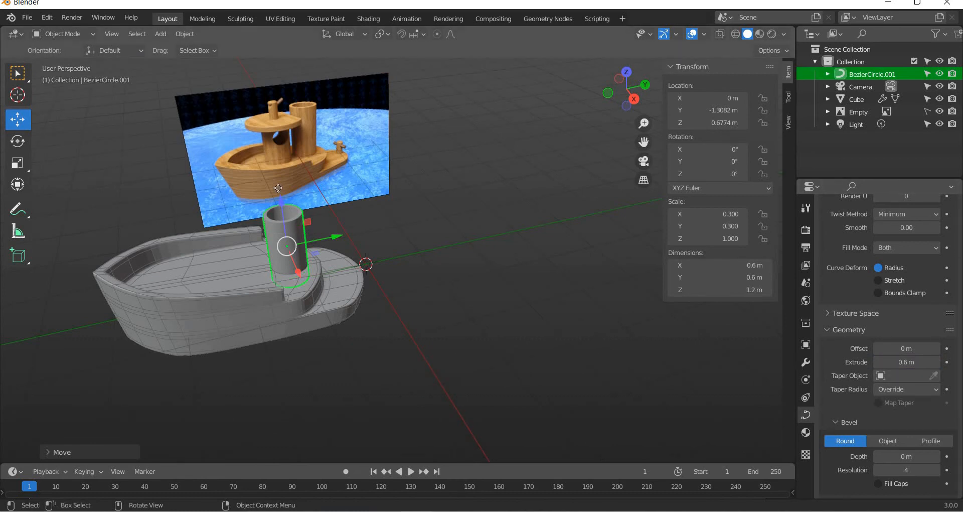
left_click_drag(279, 203, 279, 200)
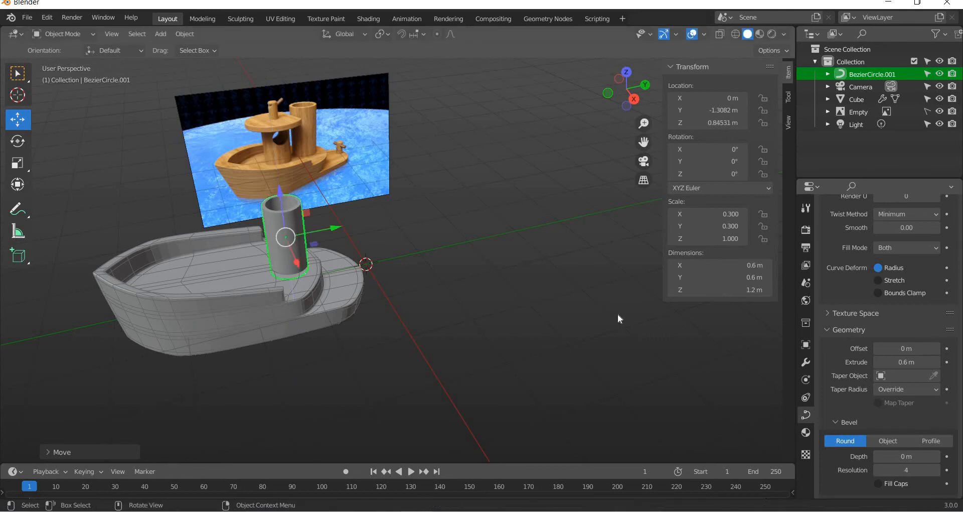
Duplicate the tube and move the copy forward along Y to about -1.97 m.
middle_click_drag(365, 271, 480, 292, "shift")
scroll(480, 292, "up", 2)
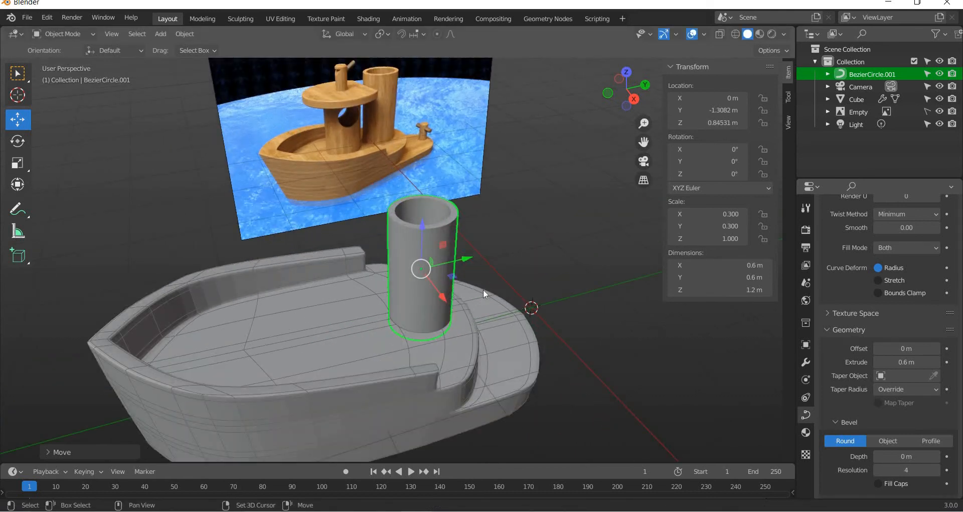
key("shift+d")
key("Escape")
key("g")
key("y")
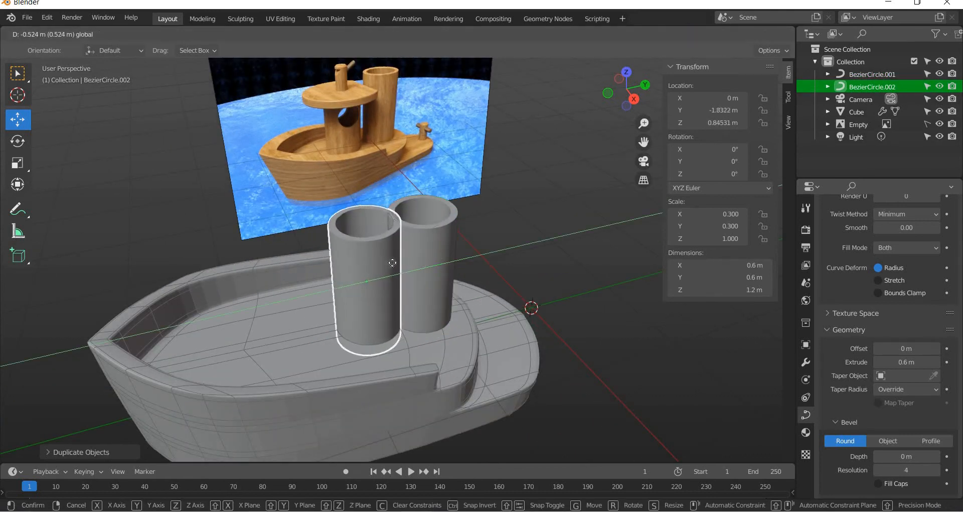
left_click(386, 263)
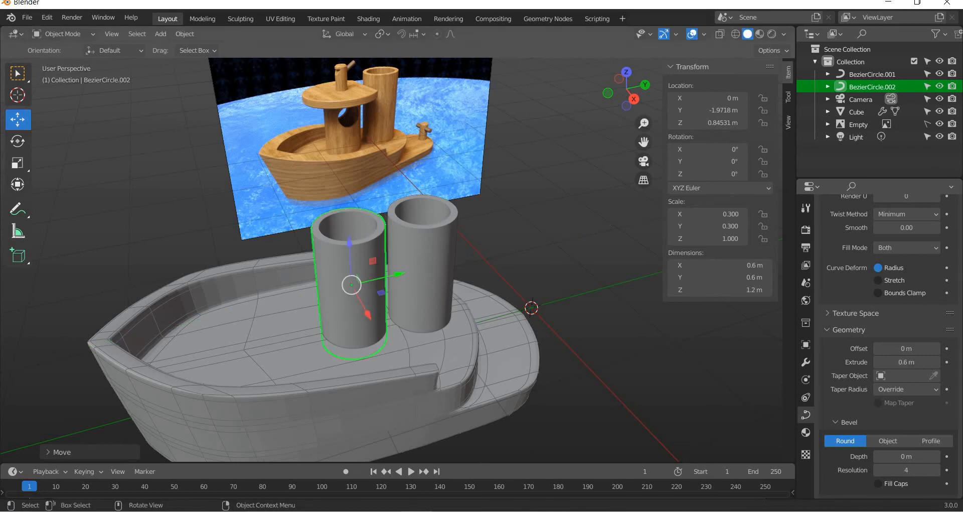
Set the front tube's extrusion to 0.4 m and lower it onto the deck at Z about 0.72 m.
left_click(896, 362)
type("0.4")
key("Return")
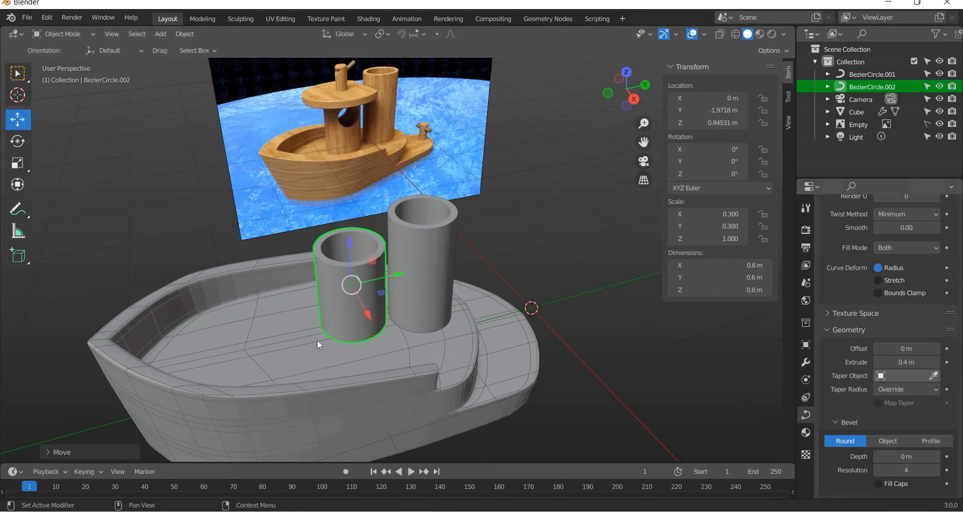
left_click_drag(350, 257, 436, 340)
Duplicate the shorter front tube in place and set the copy's Y rotation to 90°.
middle_click_drag(436, 350, 426, 317)
key("shift+d")
key("Escape")
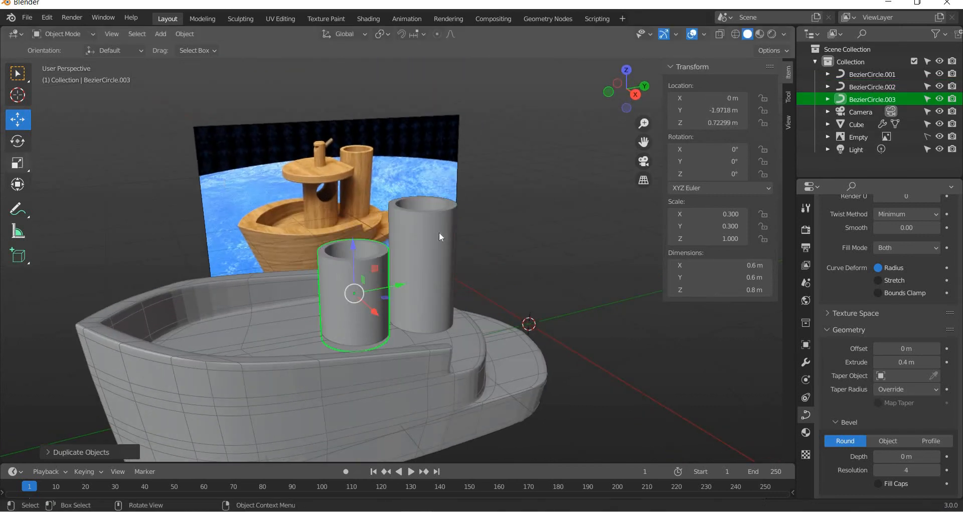
key("shift+space")
key("r")
left_click_drag(429, 305, 380, 314)
left_click(723, 162)
type("9")
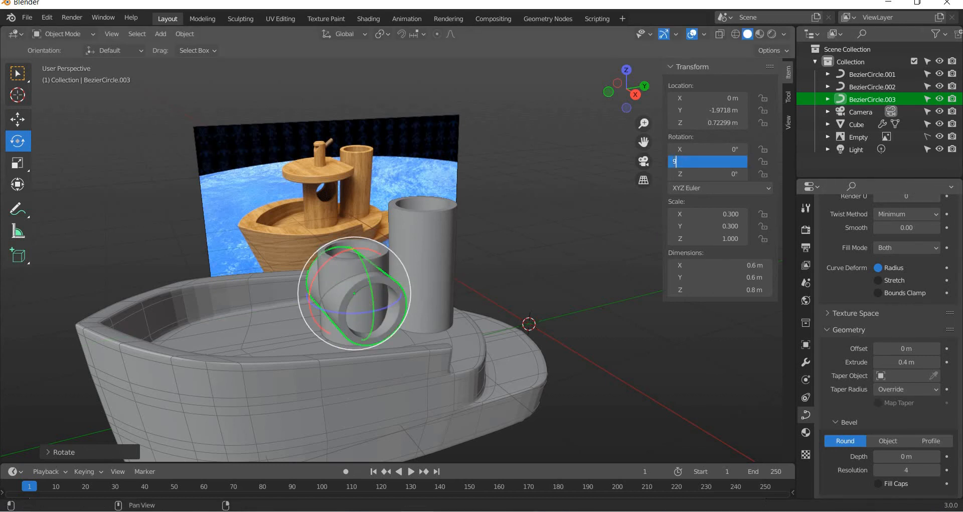
type("0")
key("Return")
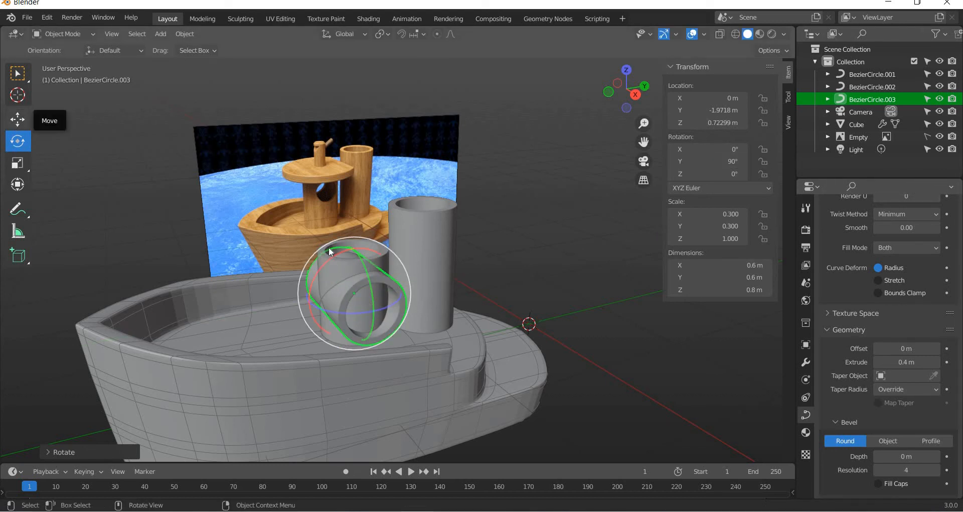
Delete the rotated copy of the front tube, keeping both upright tubes.
key("shift+space")
key("s")
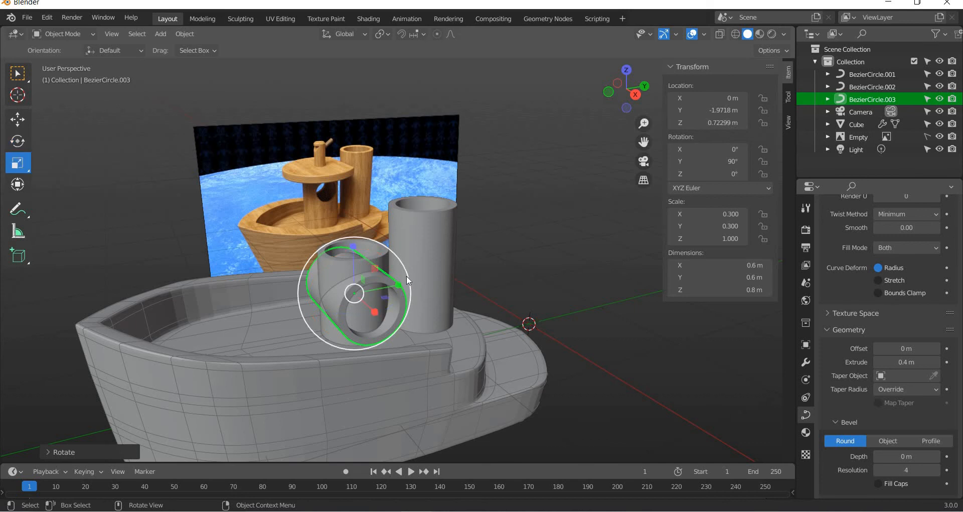
left_click(464, 279)
key("Delete")
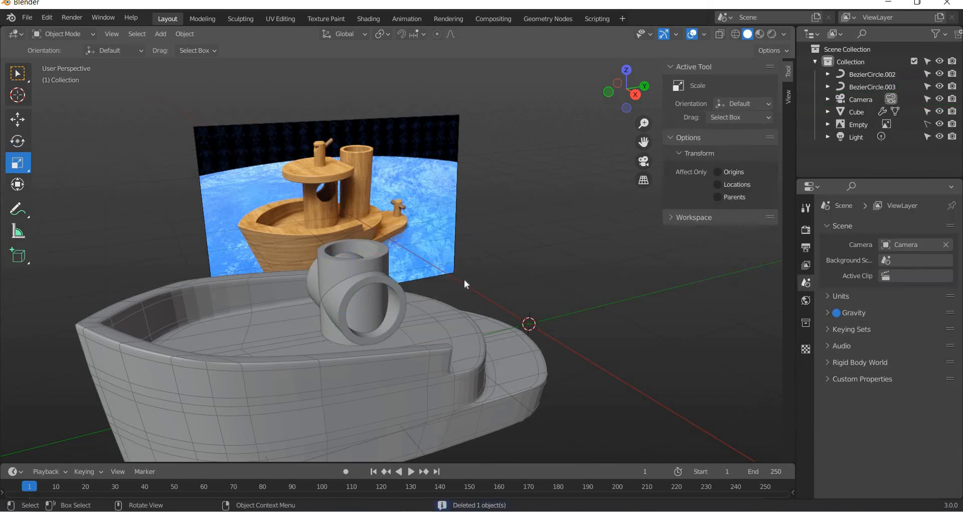
key("ctrl+z")
key("alt+a")
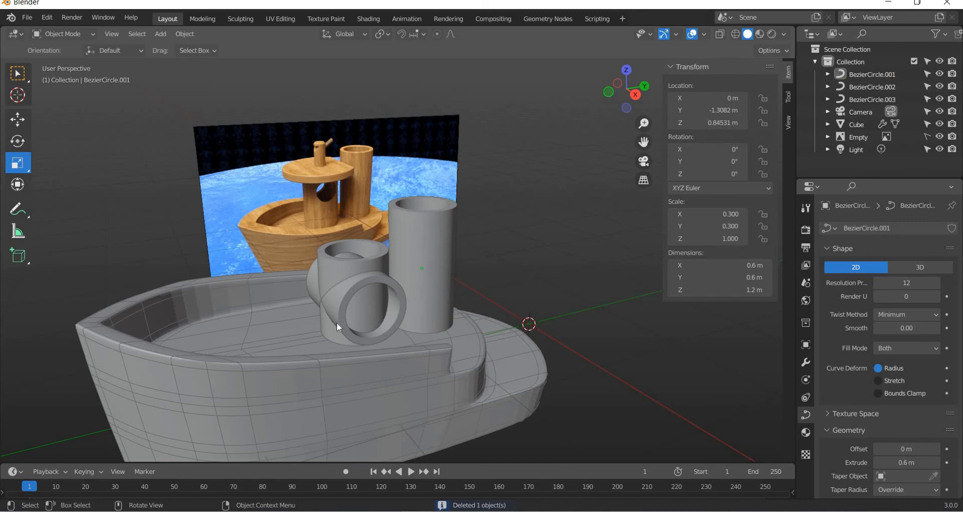
left_click(338, 322)
key("Delete")
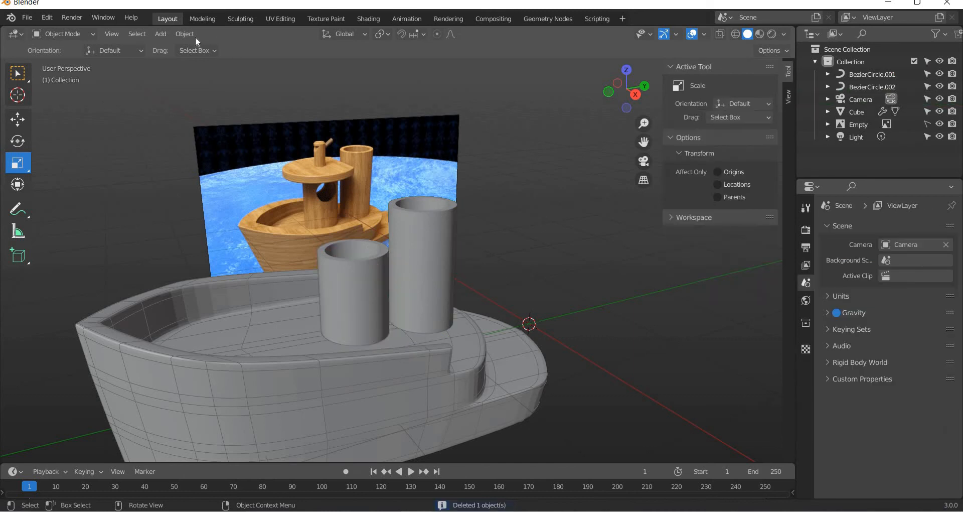
Add a mesh cylinder and set its X, Y and Z dimensions to 0.6 m.
left_click(162, 34)
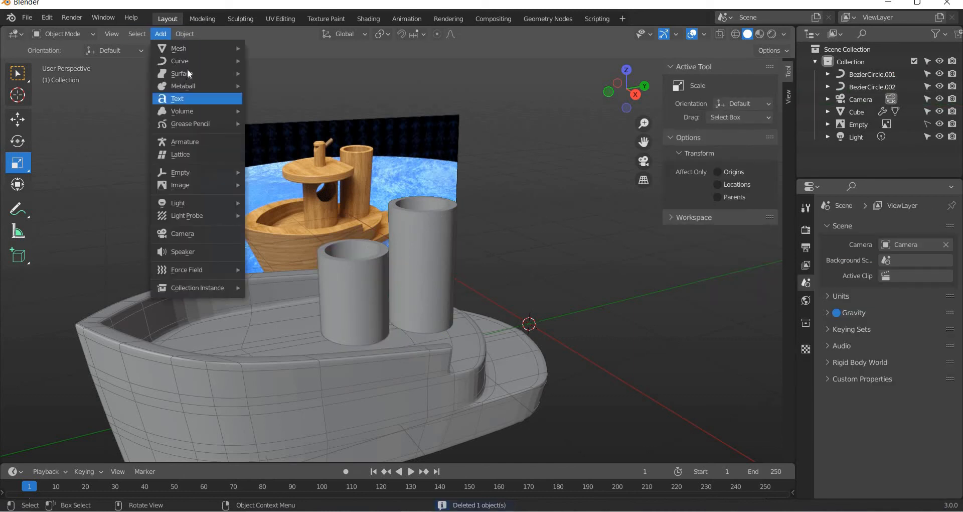
mouse_move(193, 50)
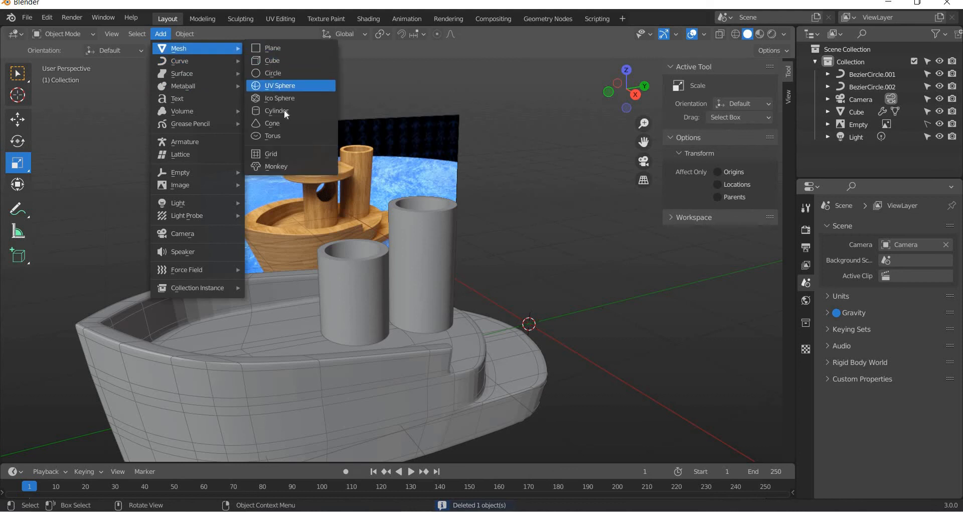
key("Return")
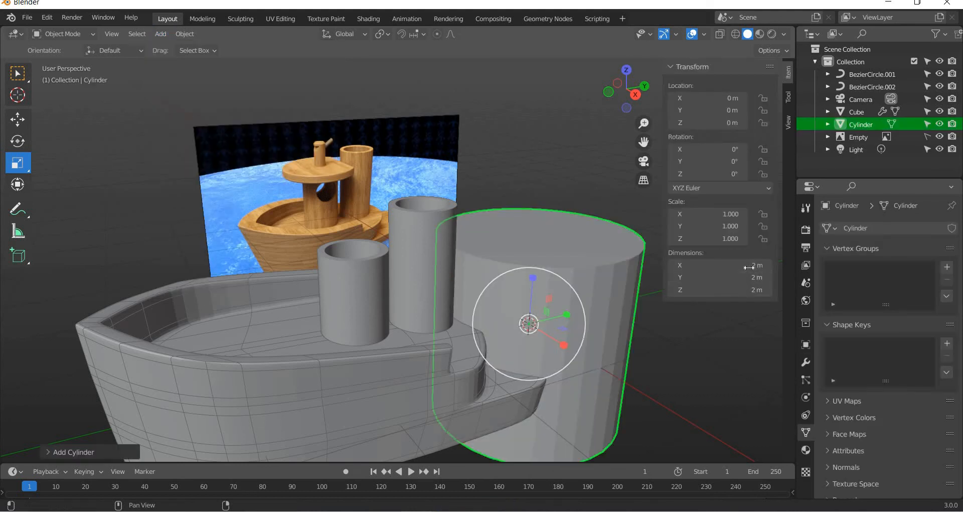
left_click_drag(718, 265, 717, 290)
type("0.6")
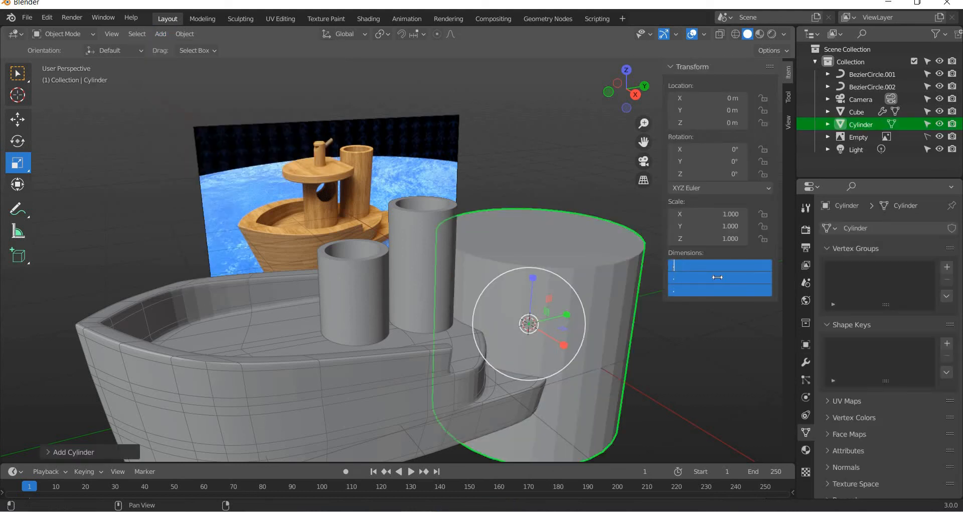
key("Return")
Rotate the cylinder to 90° about Y so it lies across the boat.
left_click(17, 141)
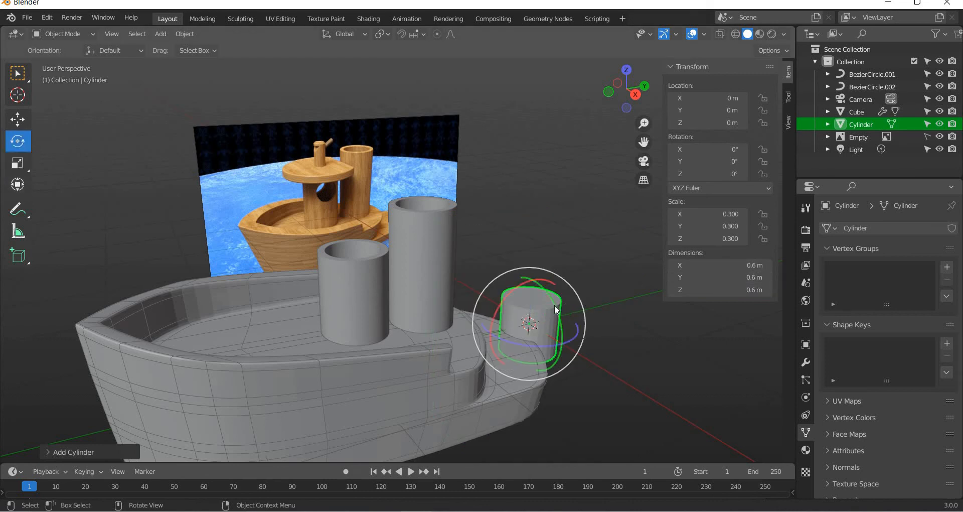
left_click_drag(562, 326, 553, 312)
left_click_drag(721, 168, 712, 166)
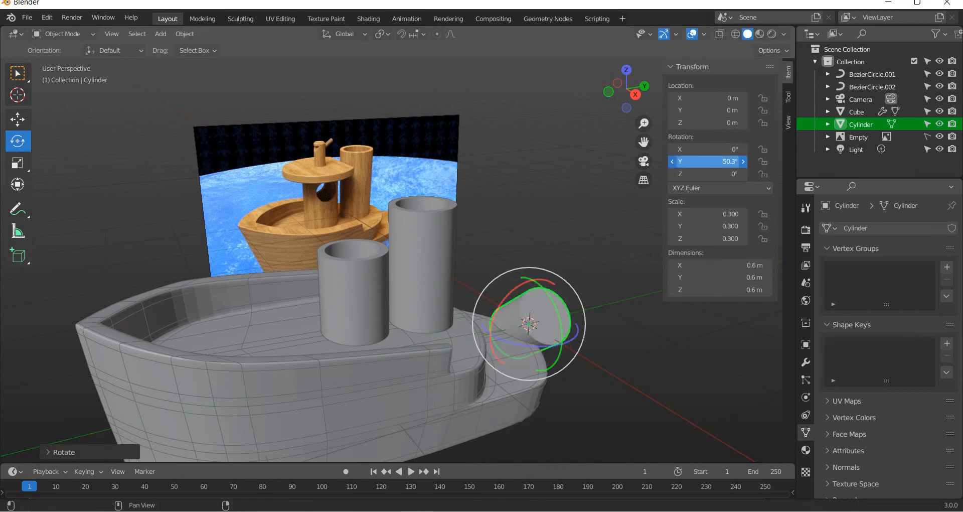
left_click(708, 161)
type("90")
key("Return")
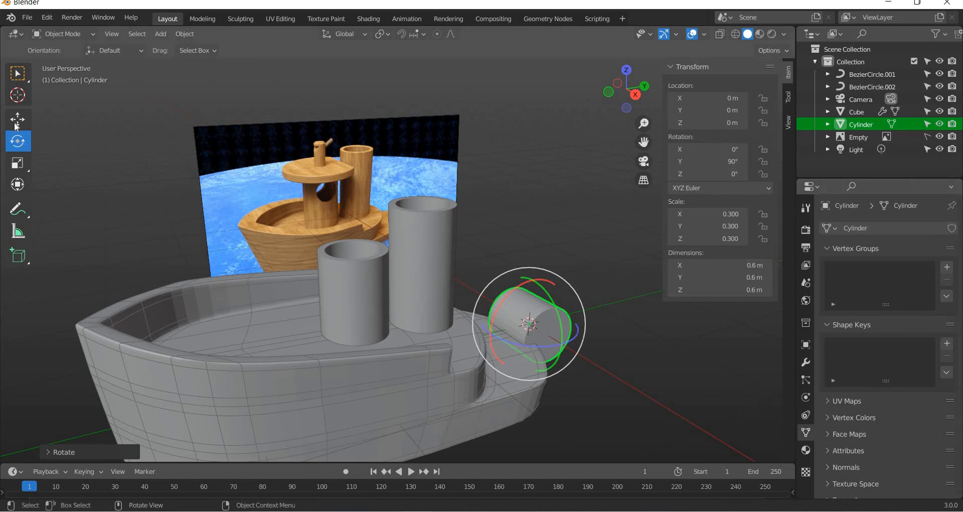
Move the cylinder into the front tube at Y about -1.87 m, Z about 0.64 m, and set all its dimensions to 0.4 m.
key("shift+space")
key("g")
left_click_drag(567, 314, 775, 222)
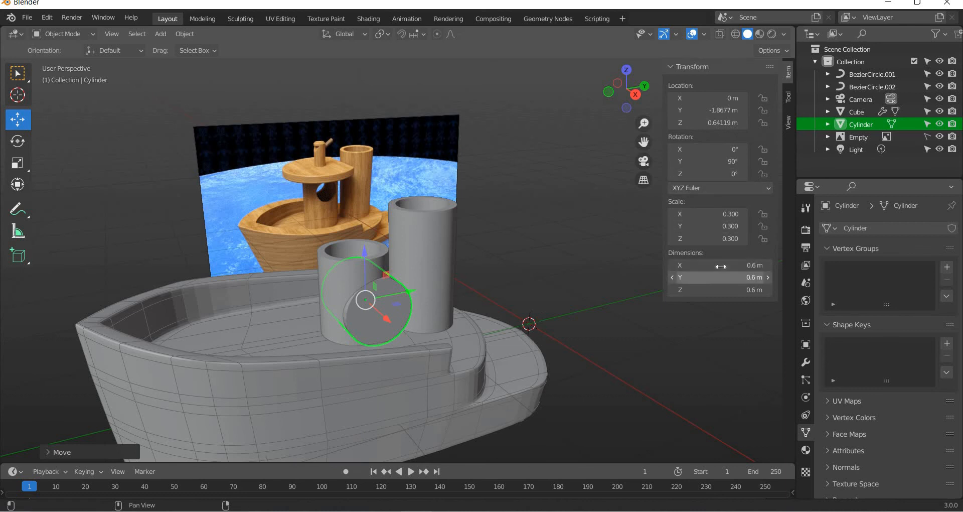
left_click_drag(721, 266, 721, 290)
type("0.4")
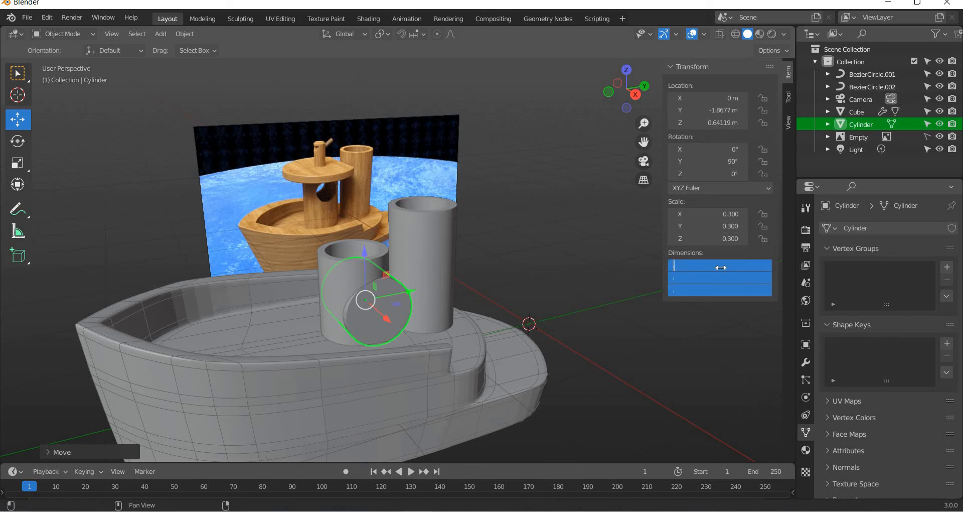
key("Return")
middle_click_drag(451, 384, 517, 391)
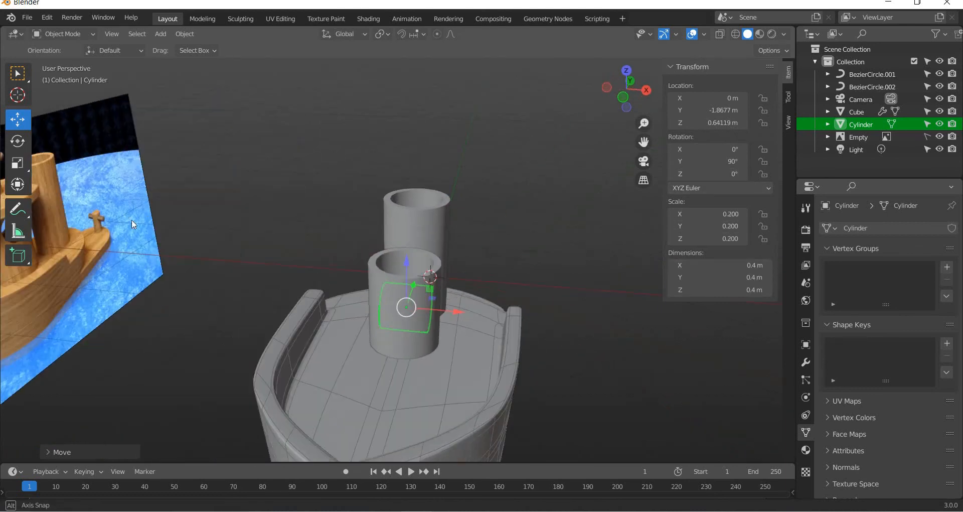
Lengthen the cylinder to 1.2 m in Z so it extends past both sides of the front tube.
left_click_drag(694, 265, 441, 357)
key("Escape")
key("Escape")
middle_click_drag(442, 357, 456, 303)
left_click(648, 89)
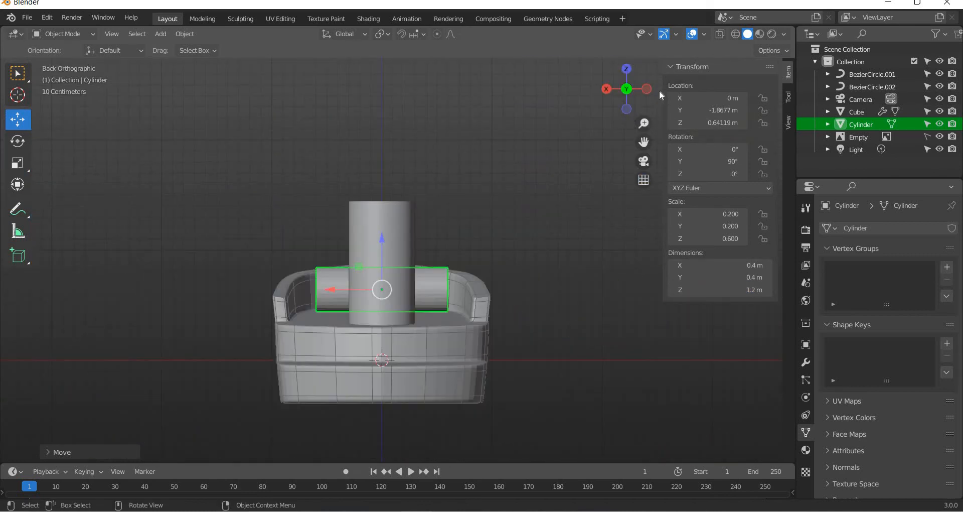
left_click(651, 92)
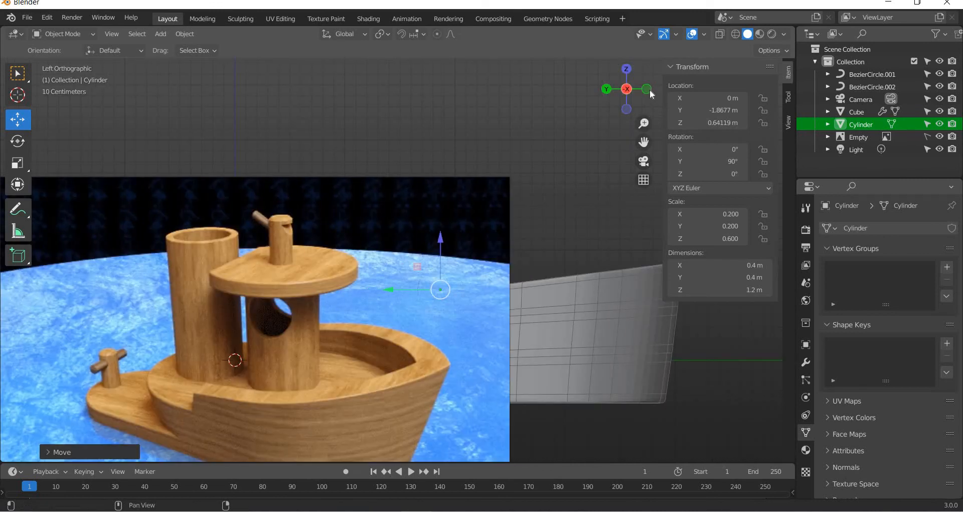
left_click(649, 90)
key("KP_3")
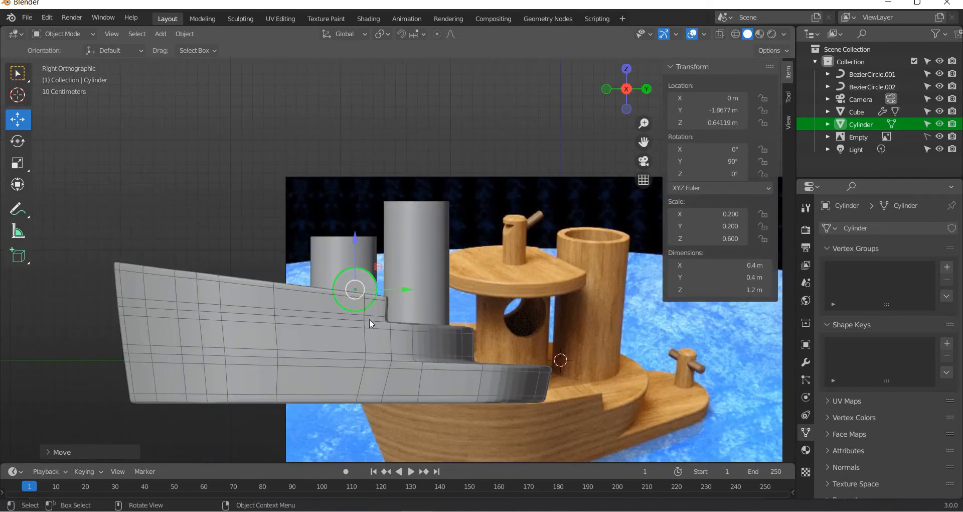
Center the cylinder on the front tube at Y about -2.00 m and raise it to Z about 0.74 m.
scroll(370, 318, "up", 3)
key("g")
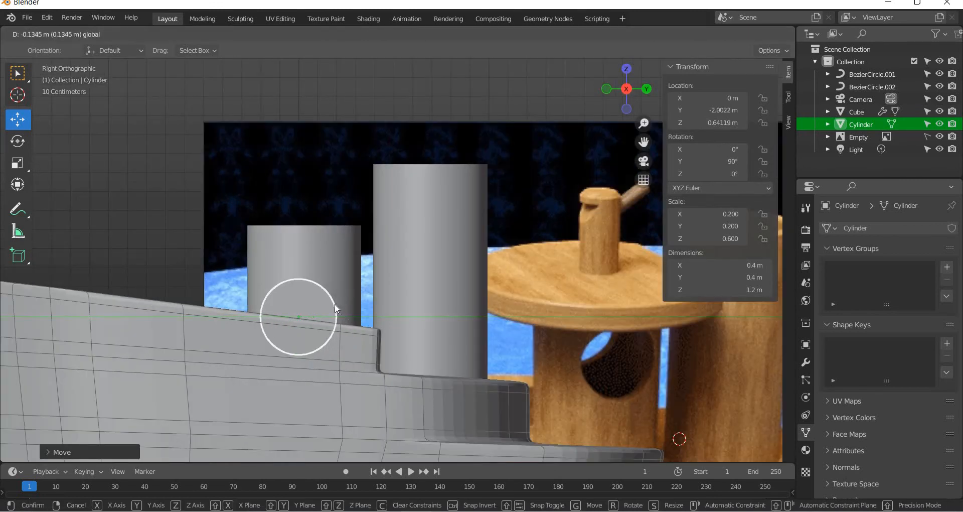
left_click(332, 302)
left_click_drag(303, 251, 304, 357)
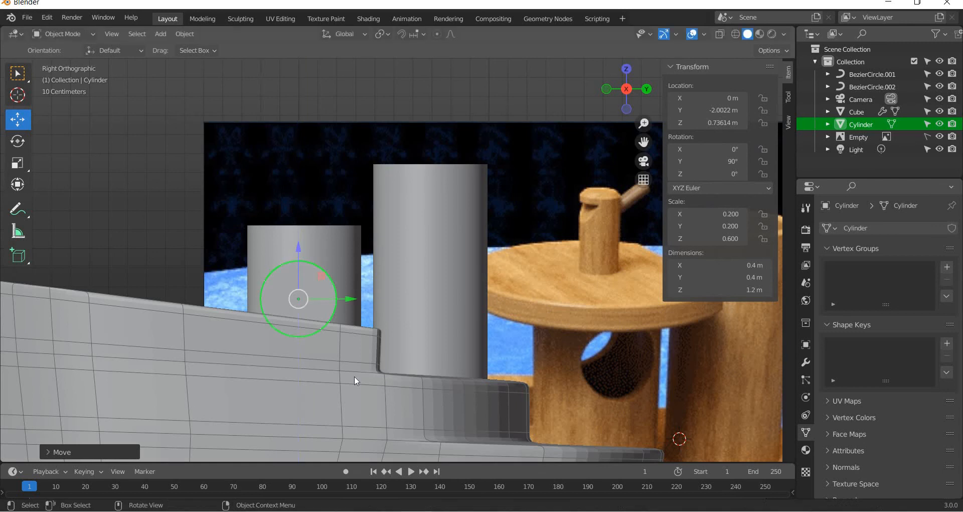
middle_click_drag(354, 376, 352, 380)
middle_click_drag(294, 411, 352, 405)
Set the crosswise cylinder's X and Y dimensions to 0.3 m.
left_click(732, 264)
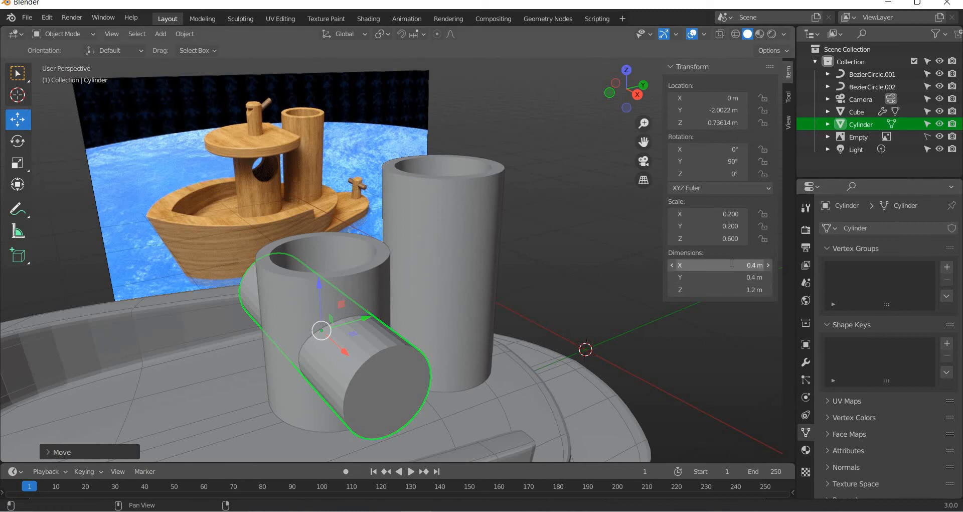
type("0.3")
key("Return")
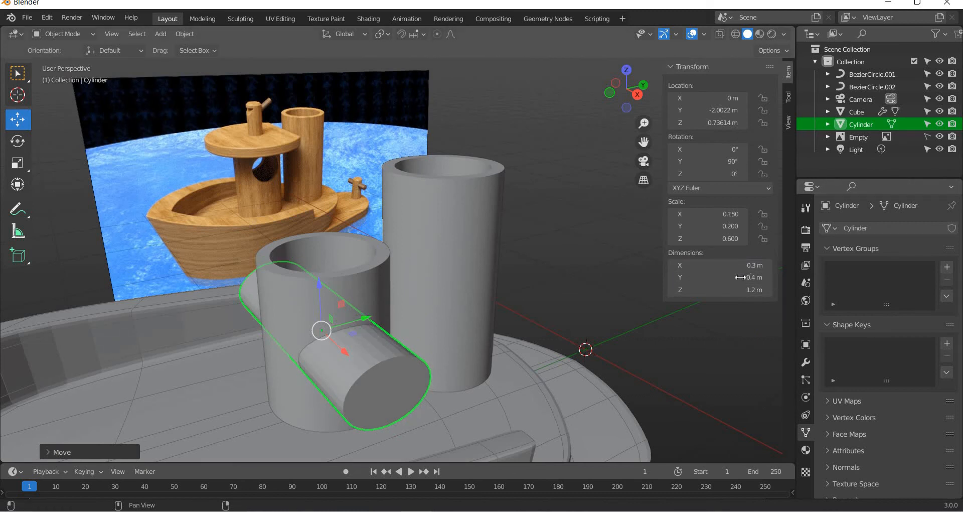
left_click(739, 277)
type("0.3")
key("Return")
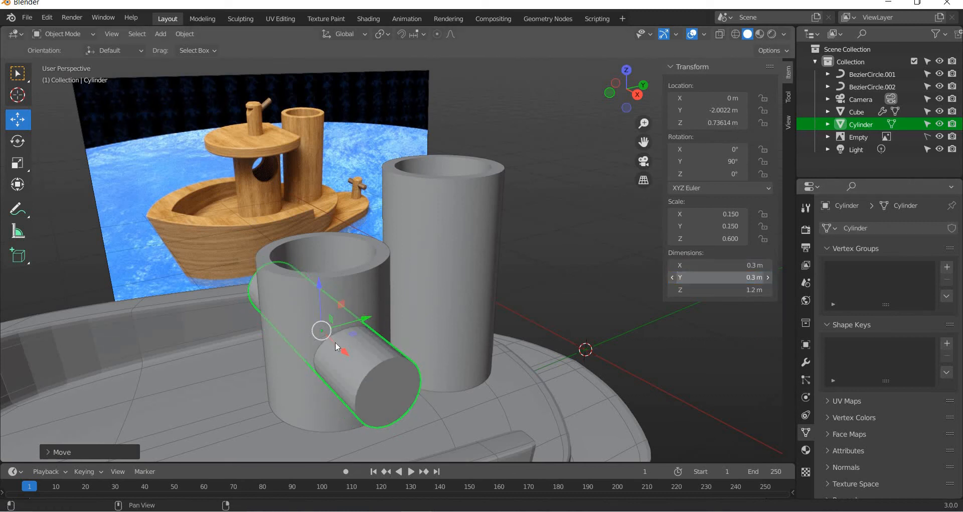
middle_click_drag(335, 342, 348, 326)
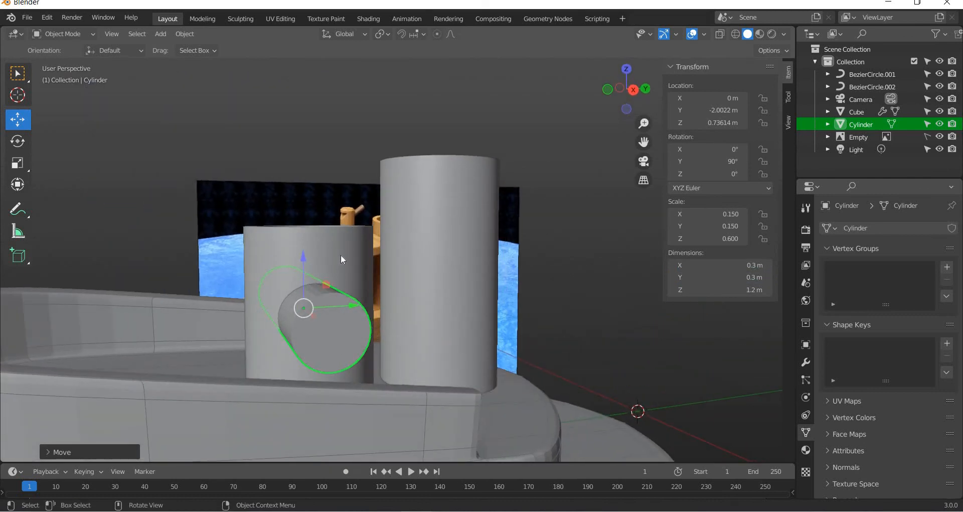
Look through the modifiers available for the front tube, then leave without adding one.
left_click(346, 266)
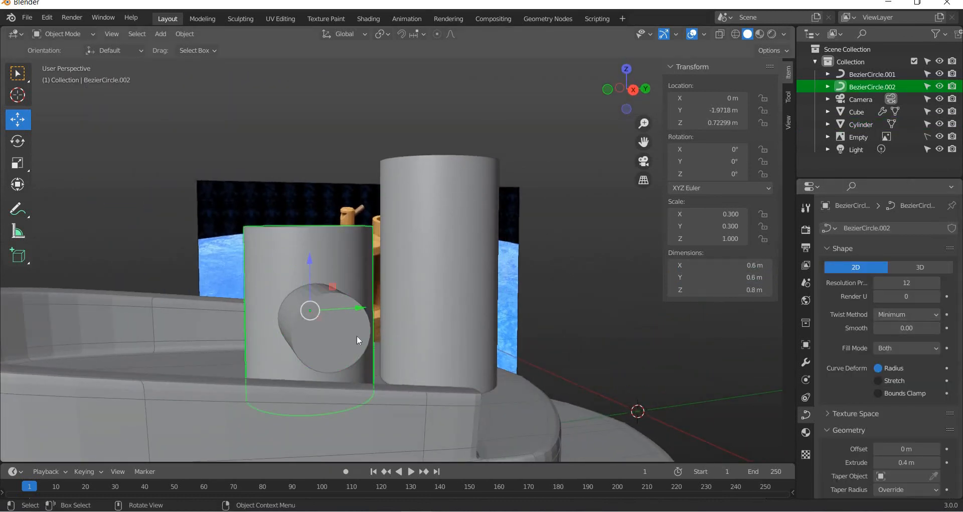
left_click(806, 361)
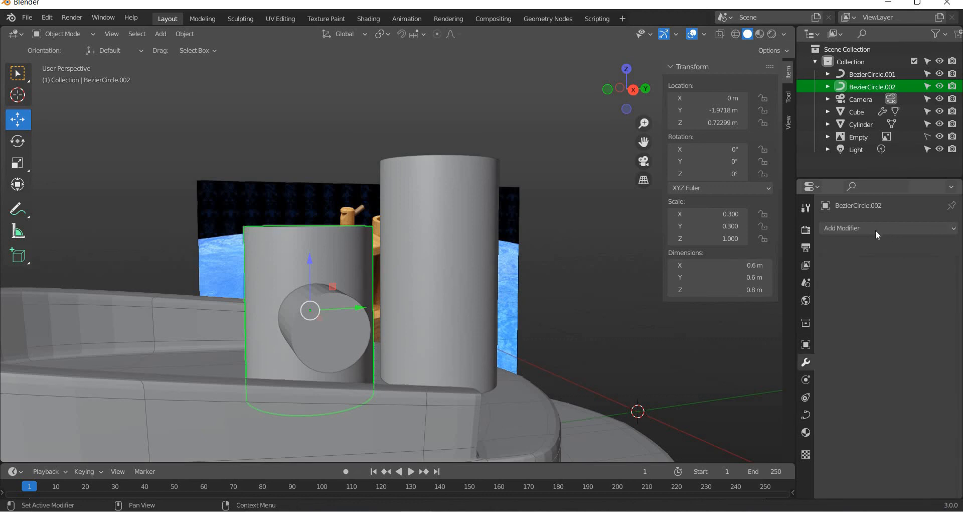
left_click(874, 228)
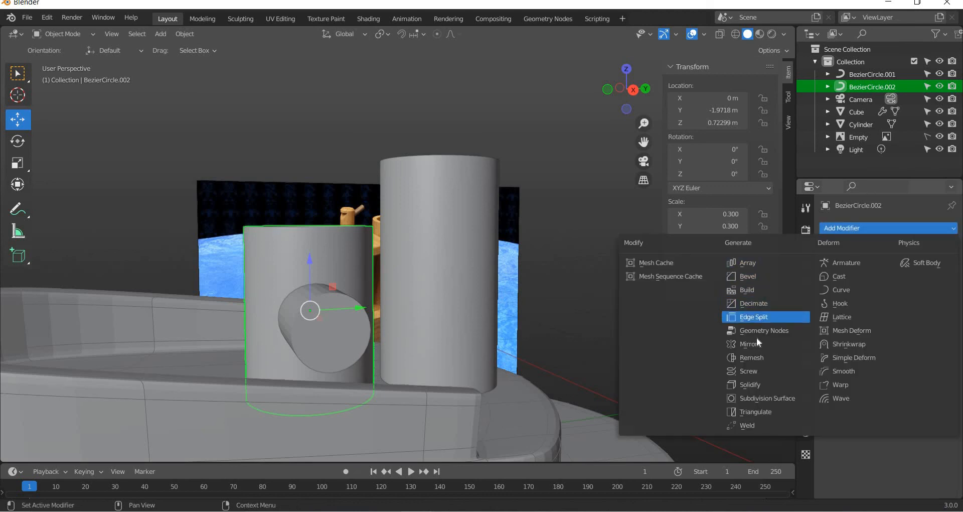
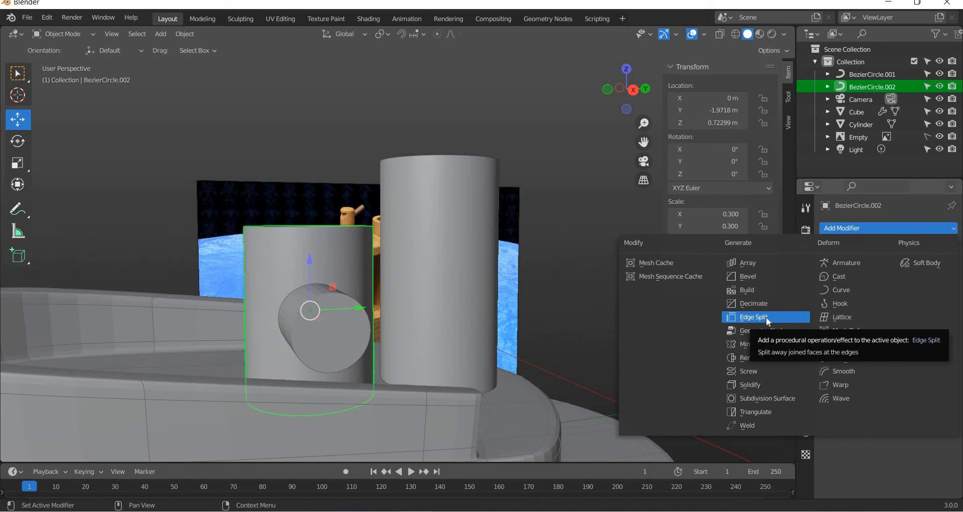
key("Down")
key("Down")
key("Down")
key("Down")
key("Down")
key("Down")
key("Down")
key("Down")
key("Down")
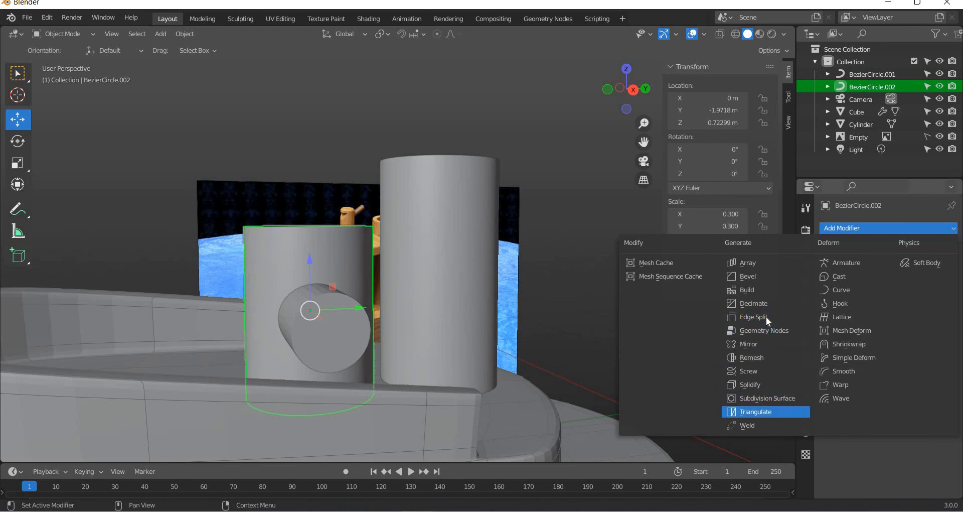
key("Down")
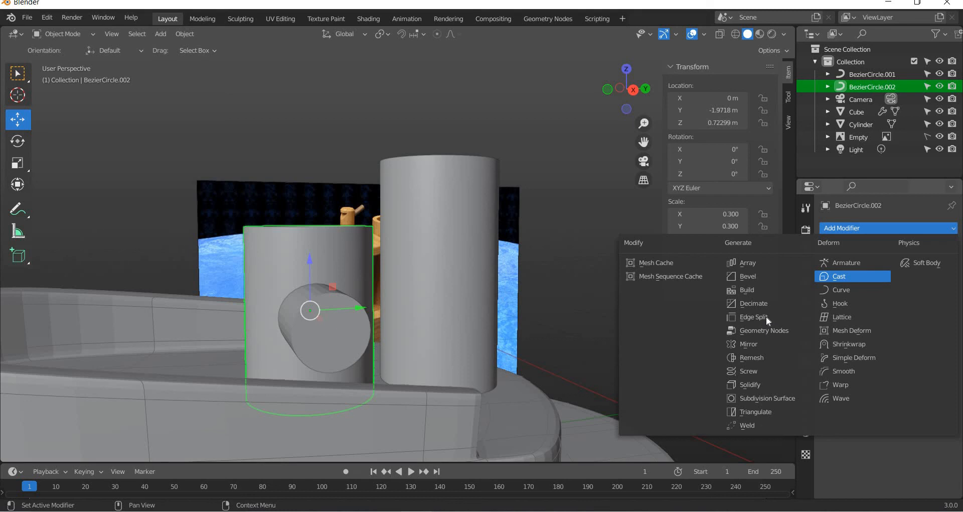
key("Up")
key("Up")
key("Up")
key("Up")
key("Up")
key("Up")
key("Up")
key("Up")
key("Up")
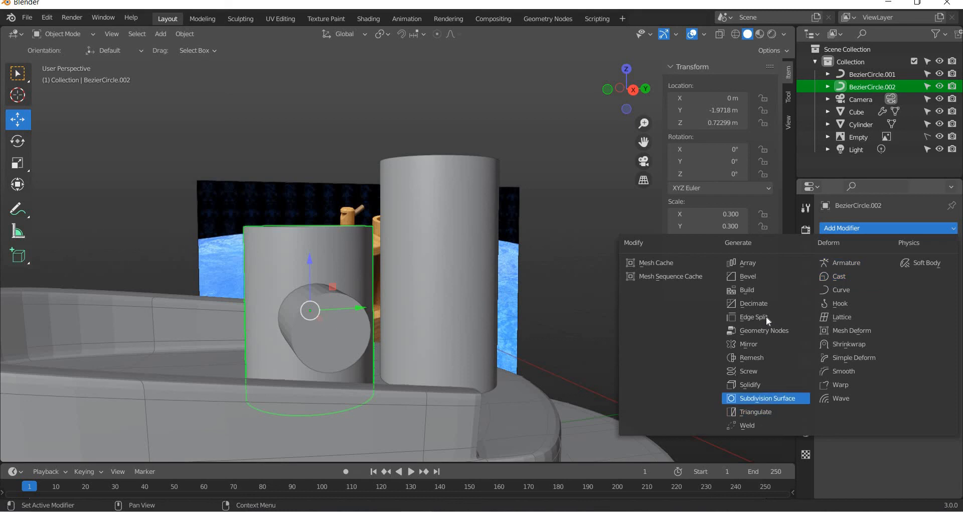
key("Up")
key("Up")
key("Up")
key("Up")
key("Up")
key("Up")
key("Up")
key("Up")
key("Up")
key("Up")
key("Up")
key("Up")
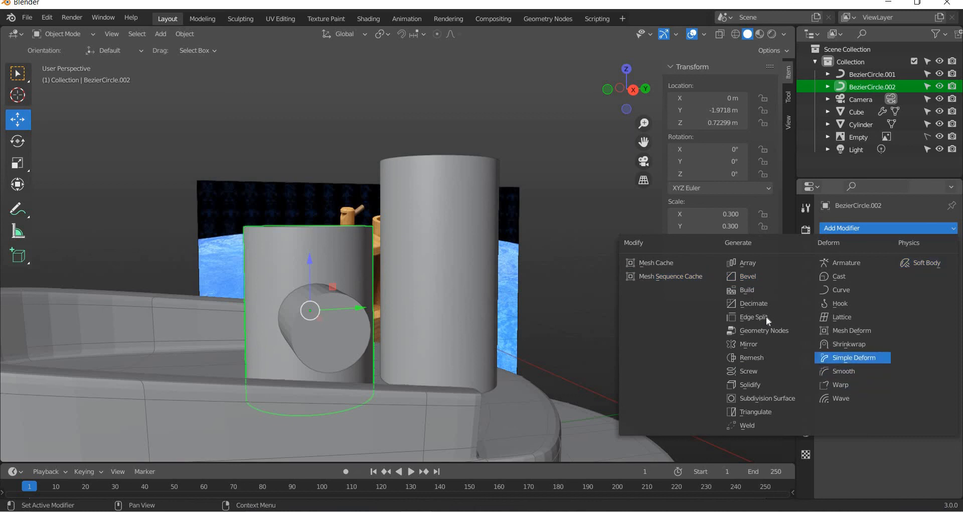
key("Up")
key("Up")
key("Up")
key("Up")
key("Up")
key("Up")
key("Up")
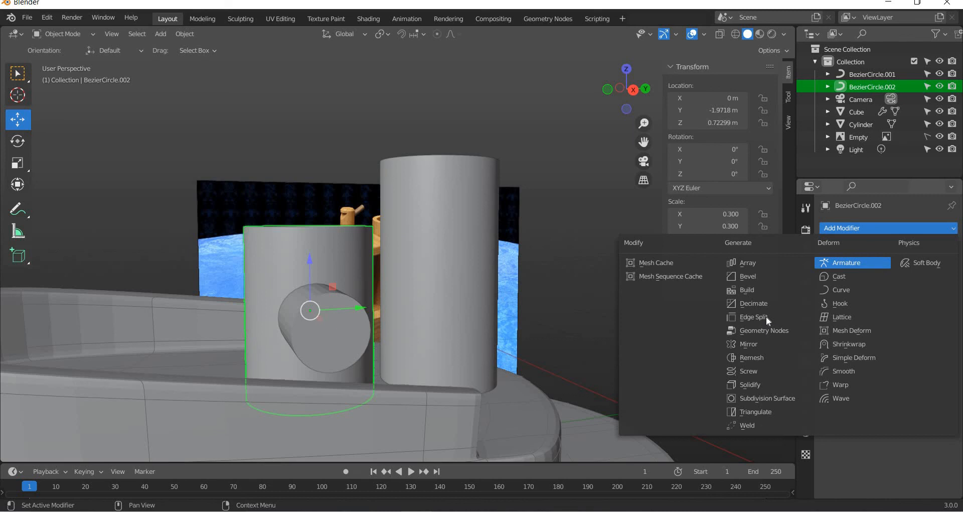
key("Up")
key("Up")
key("Up")
key("Up")
key("Up")
key("Escape")
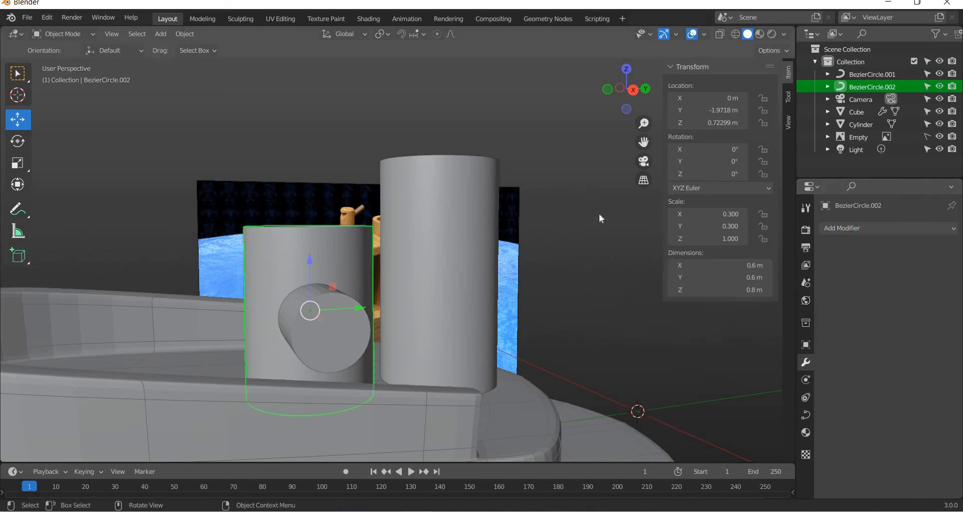
Delete the crosswise cylinder from the front tube.
left_click(547, 335)
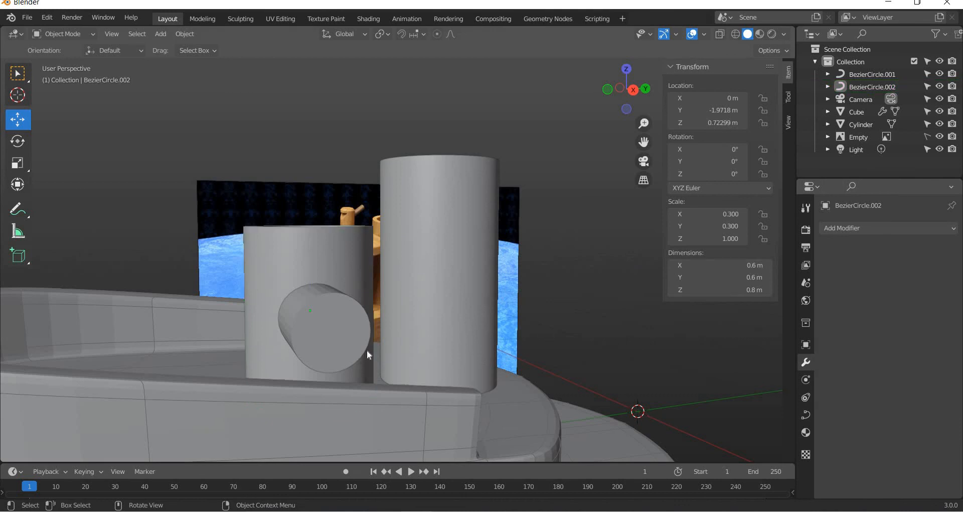
left_click(314, 338)
key("Delete")
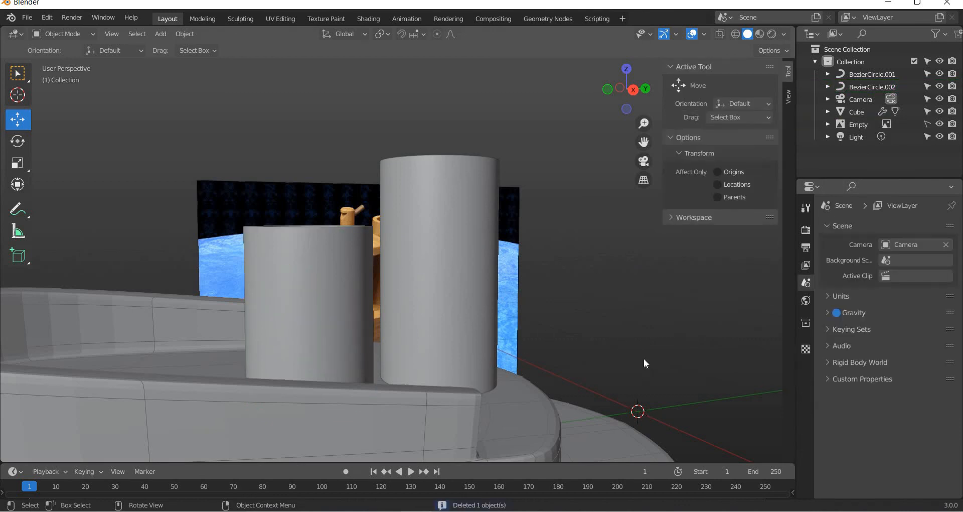
Add a new mesh cylinder for the cabin roof and set its Z dimension to 0.1 m.
middle_click_drag(635, 326, 638, 353)
scroll(637, 353, "down", 3)
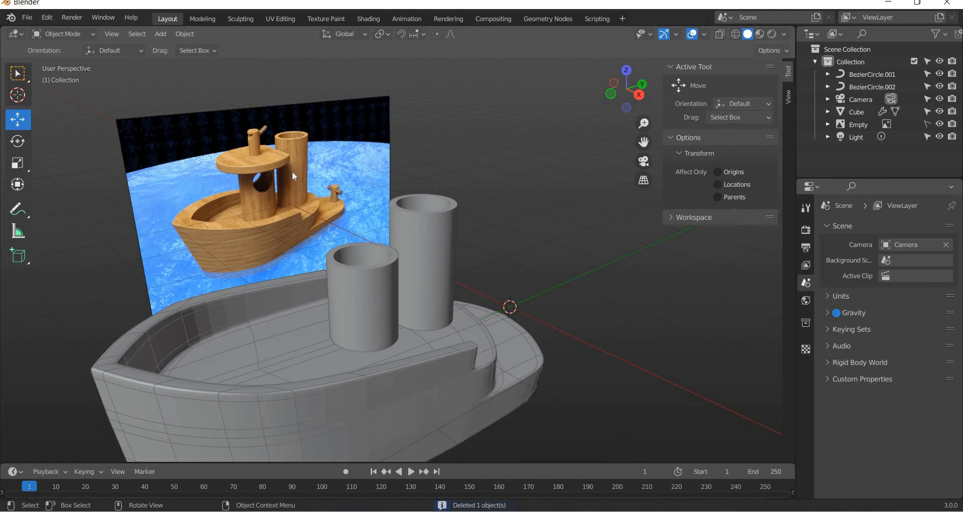
left_click(160, 34)
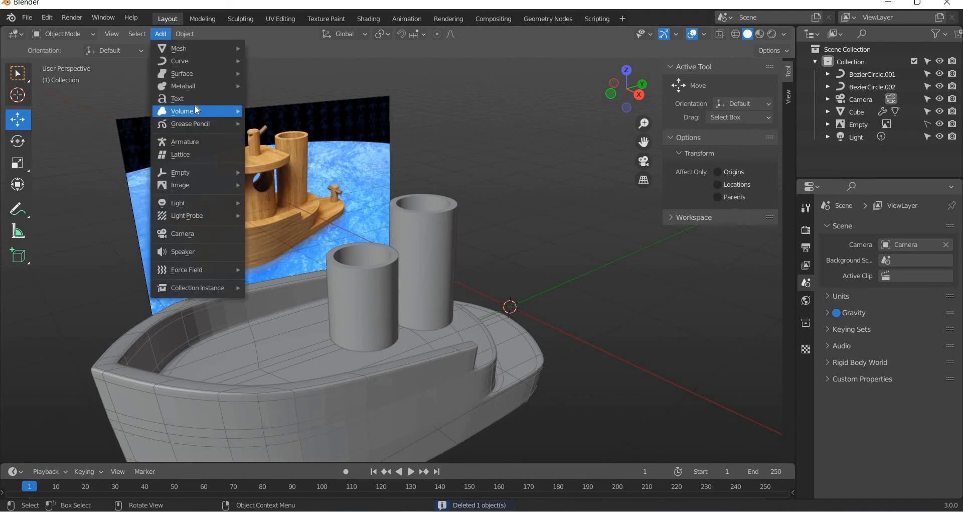
mouse_move(226, 48)
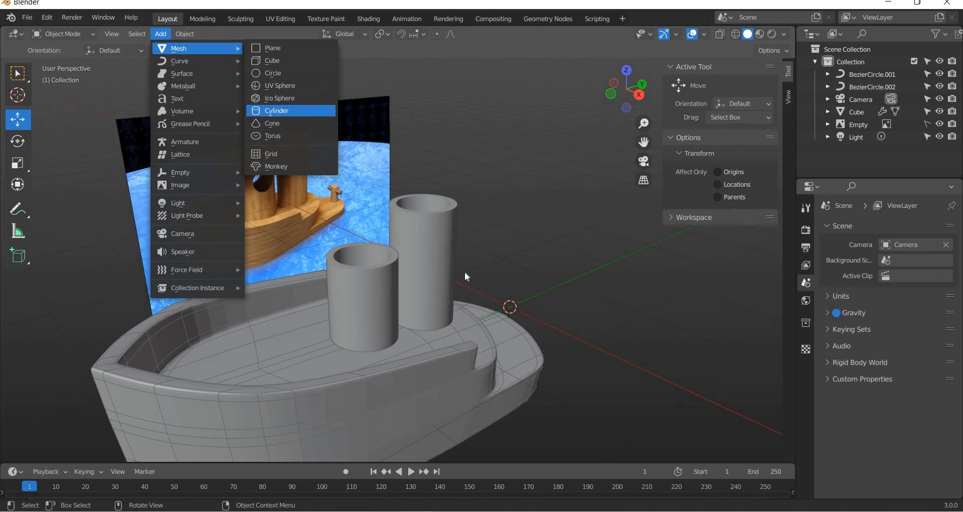
left_click(281, 110)
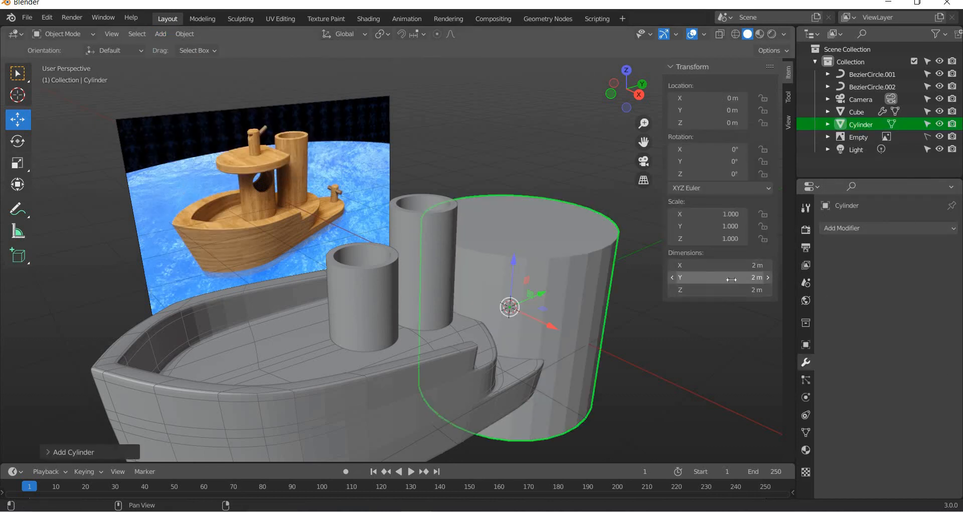
left_click_drag(731, 279, 695, 290)
key("ctrl+z")
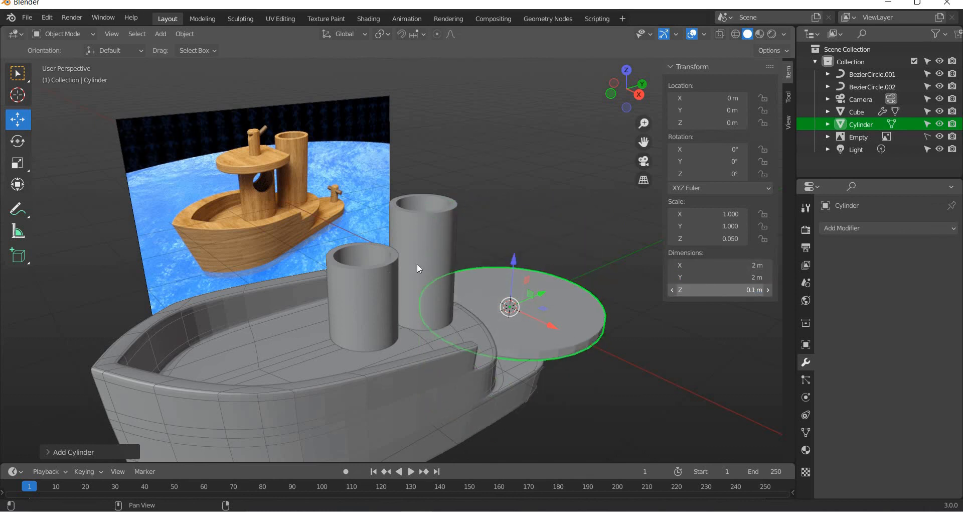
Set the flat disc's X and Y dimensions to 1 m.
left_click(715, 266)
type("1")
key("Return")
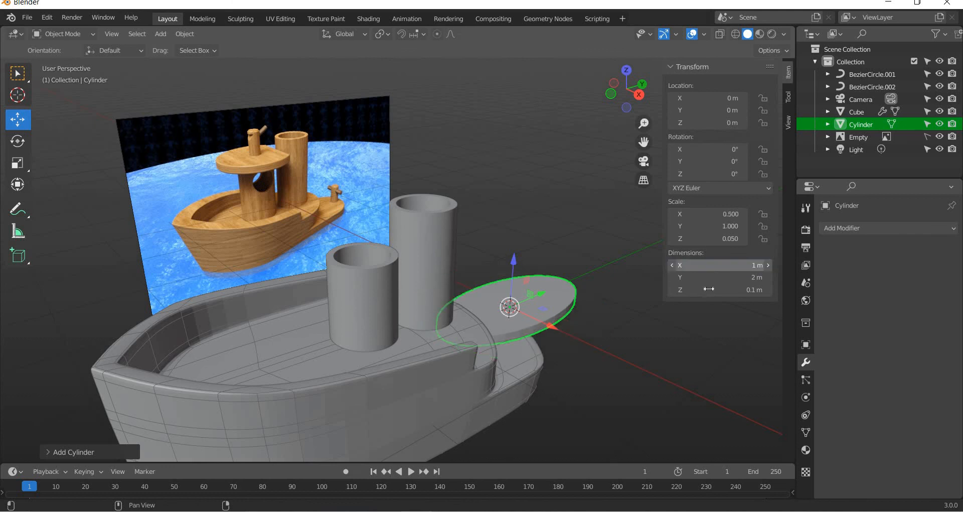
left_click(709, 273)
type("1")
key("Return")
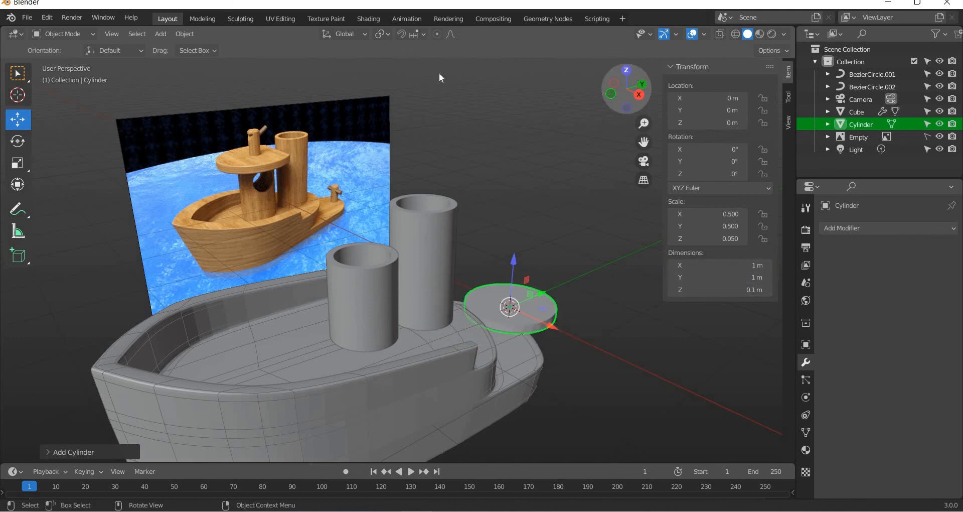
Move the disc along Y to about -1.96 m so it is centered over the front tube in top view.
key("KP_7")
key("g")
key("y")
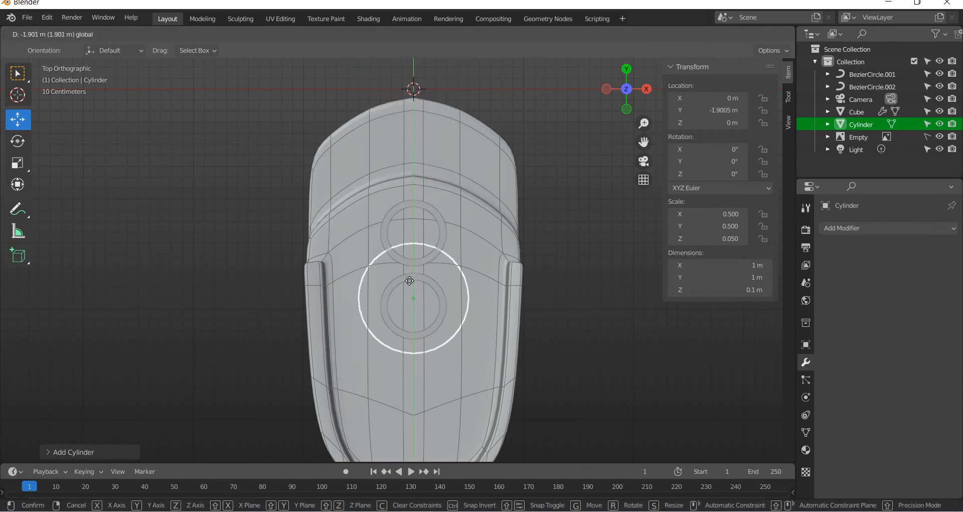
left_click(127, 158)
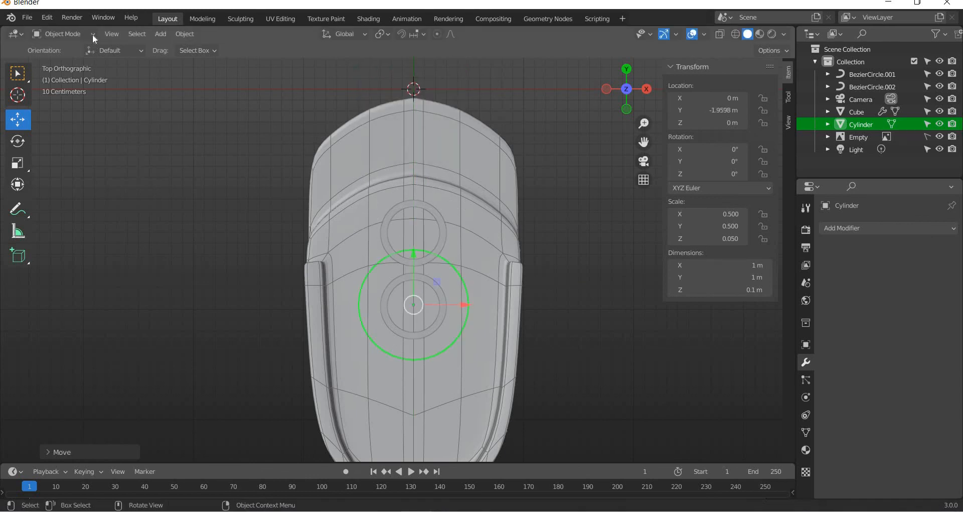
In Edit Mode with X-ray on, select the disc's edge vertices facing the rear tube and scale them along Y to flatten that edge.
left_click(92, 34)
left_click(65, 62)
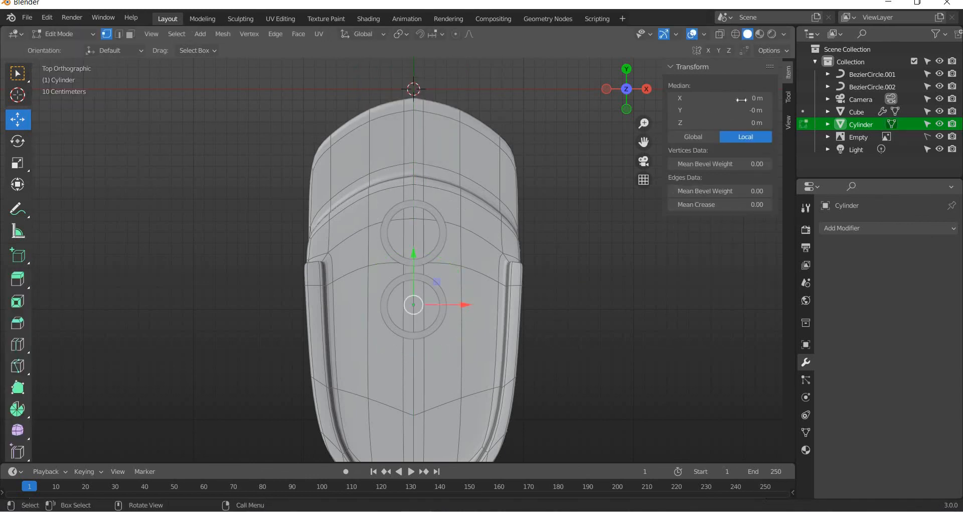
key("alt+z")
key("a")
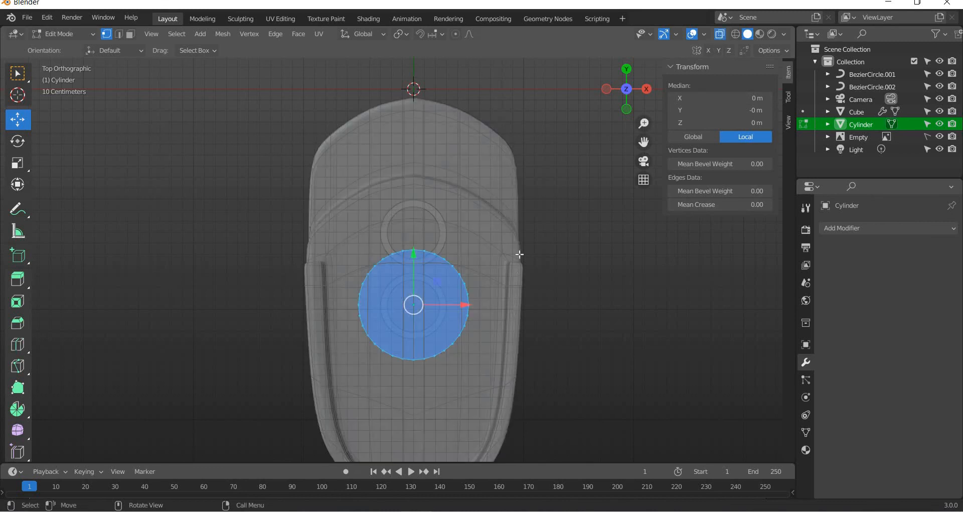
scroll(567, 221, "up", 5)
left_click_drag(567, 213, 327, 282)
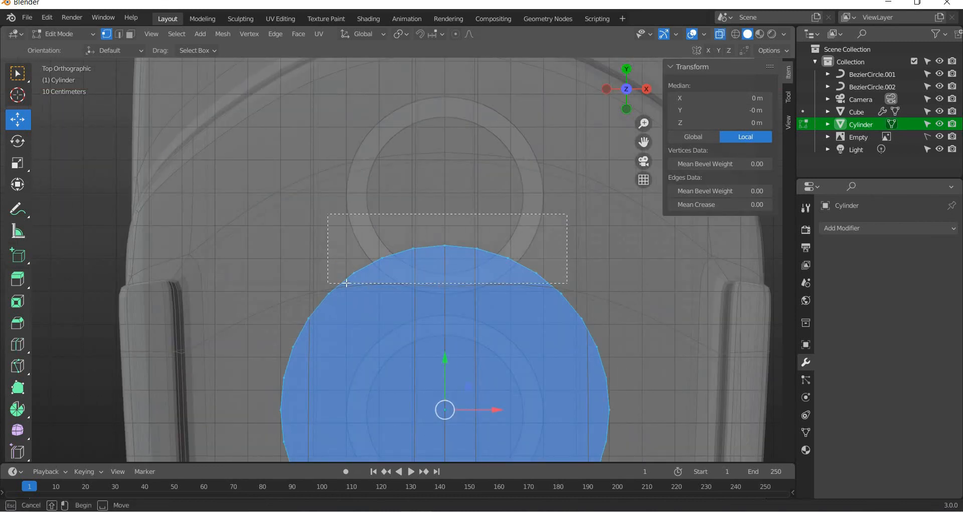
left_click(18, 163)
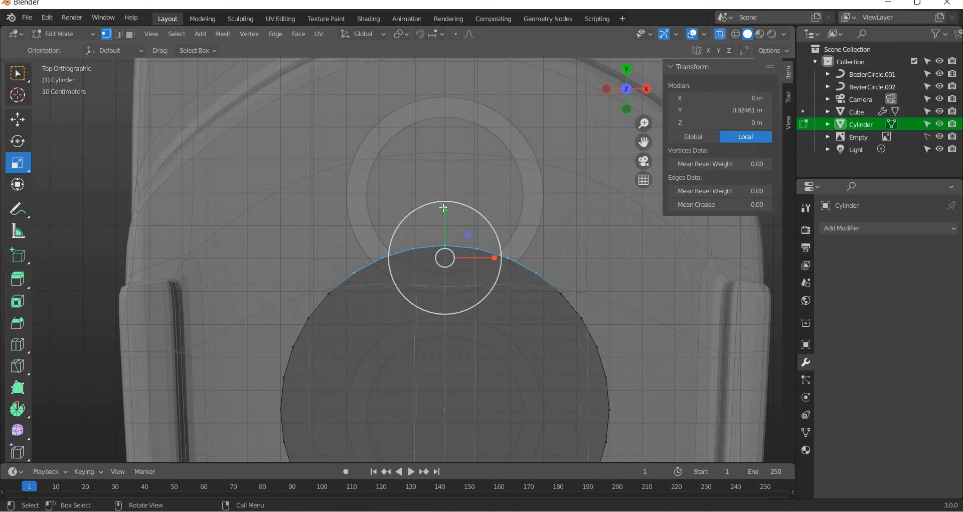
left_click_drag(442, 208, 444, 246)
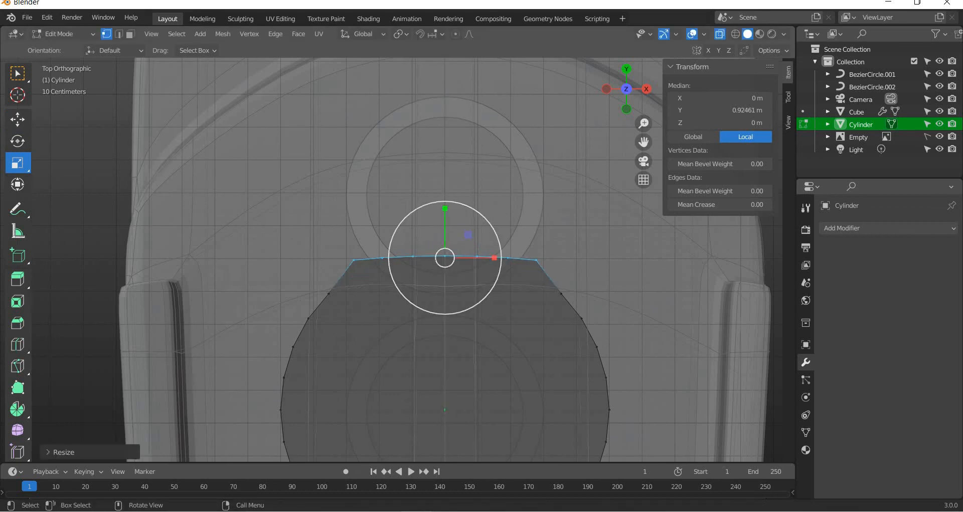
Flatten the disc's selected rear edge vertices along Y and move them to a local Y of about 0.82 m.
mouse_move(447, 207)
left_mouse_down()
mouse_move(447, 249)
mouse_move(446, 225)
left_mouse_up()
left_click(17, 120)
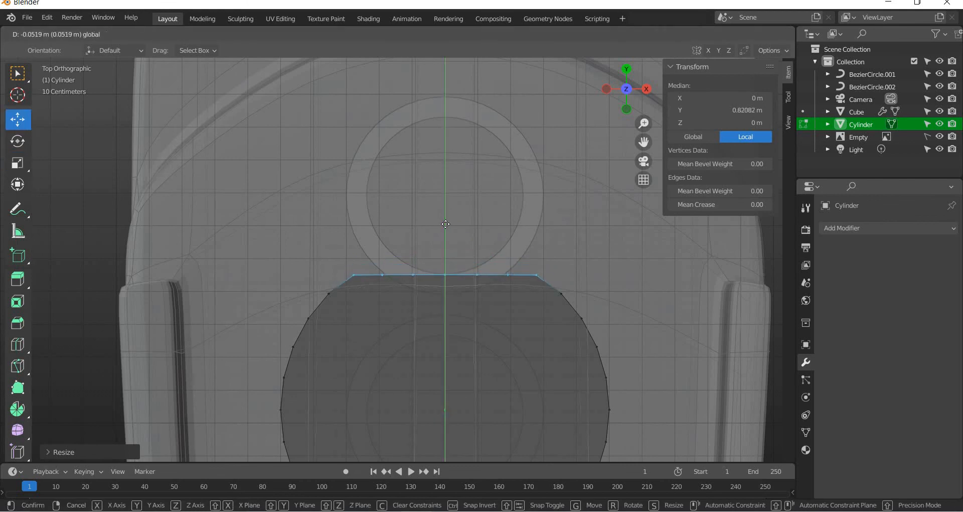
Select the rear vertices including the adjacent pair, flatten them along Y and move them to a local Y of about 0.704 m.
left_click_drag(601, 246, 279, 302)
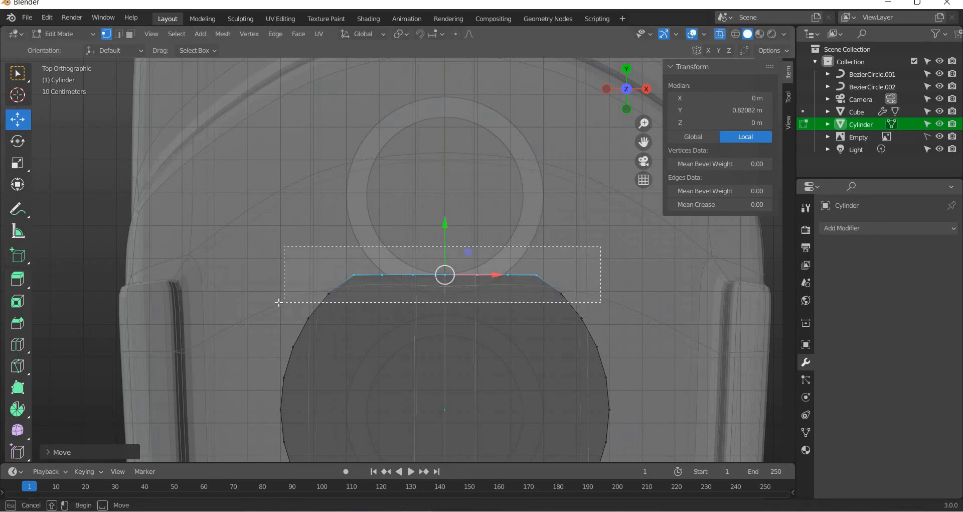
left_click(17, 163)
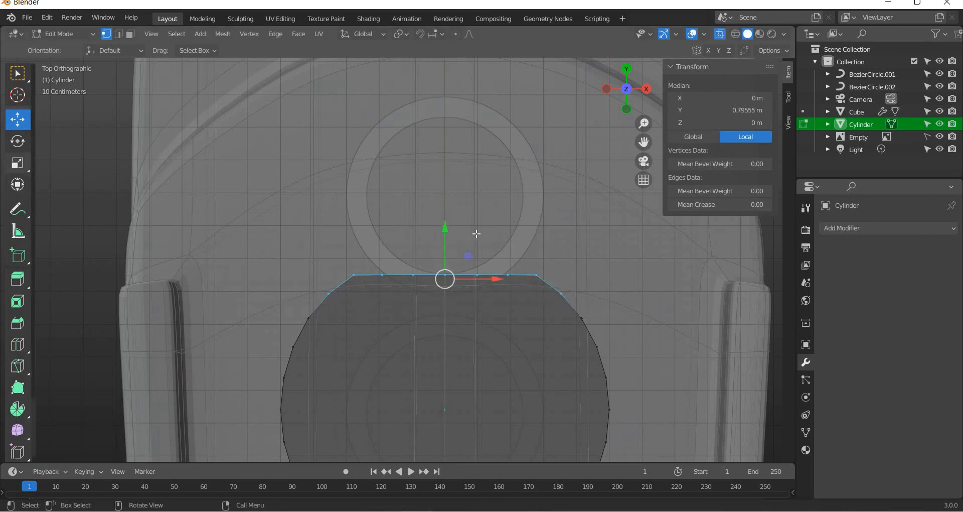
left_click_drag(442, 231, 443, 267)
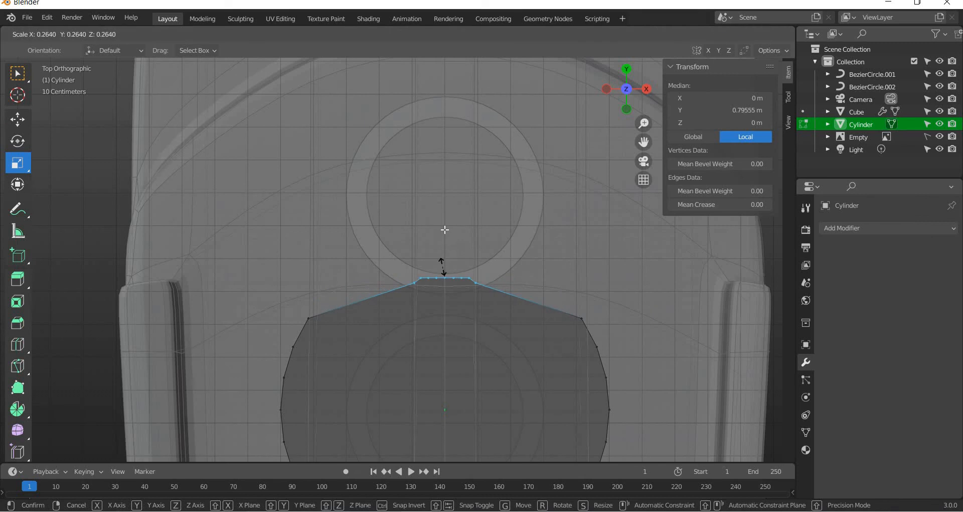
right_click(444, 229)
left_click_drag(445, 230, 445, 271)
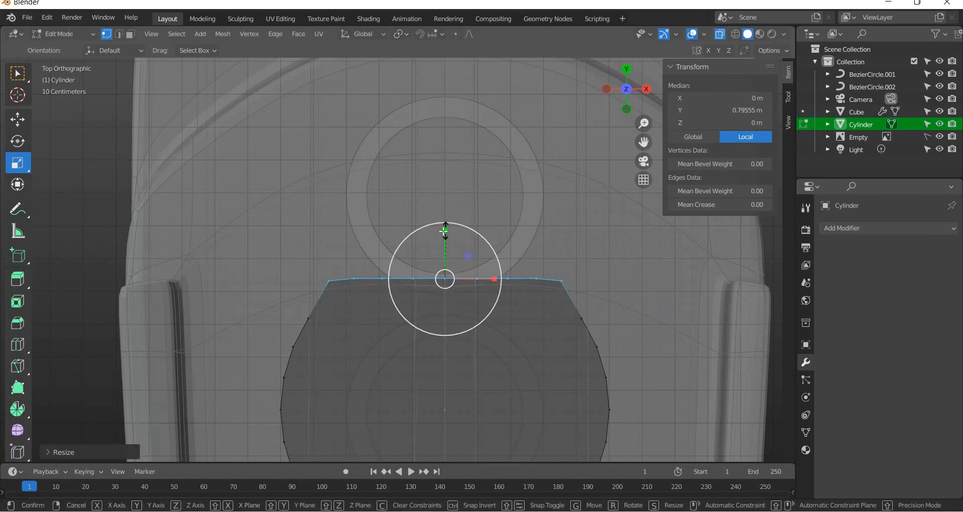
left_click_drag(445, 230, 477, 244)
left_click(17, 119)
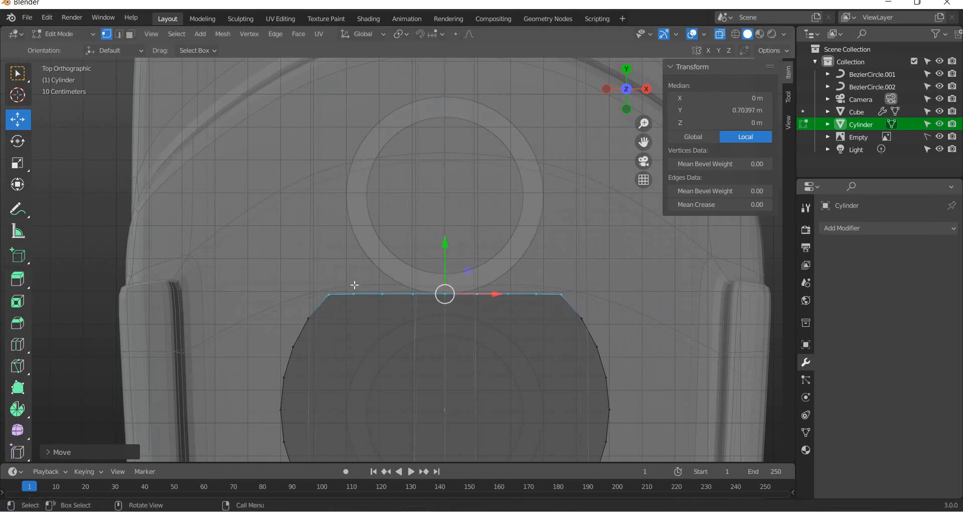
Return to Object Mode and move the disc along Y to about -1.976 m.
scroll(351, 281, "down", 4)
left_click(59, 33)
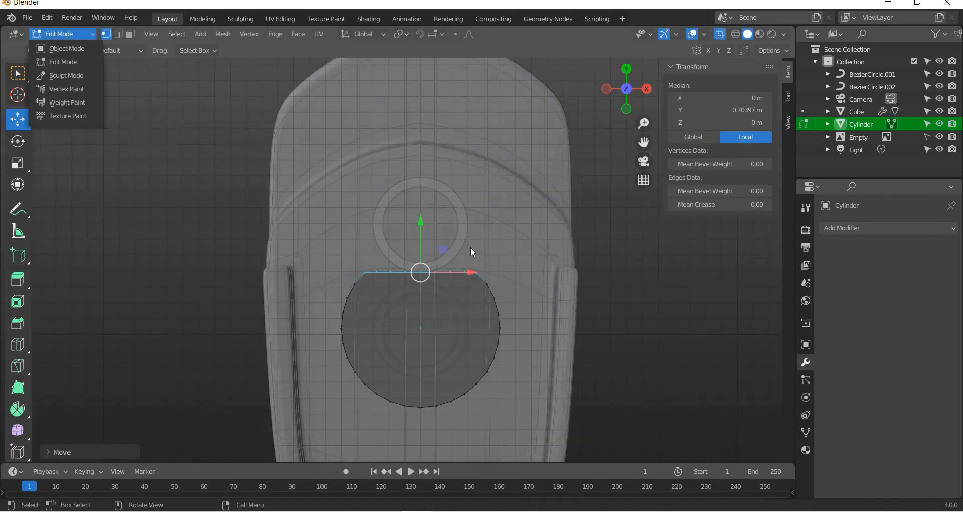
left_click(55, 47)
key("g")
key("y")
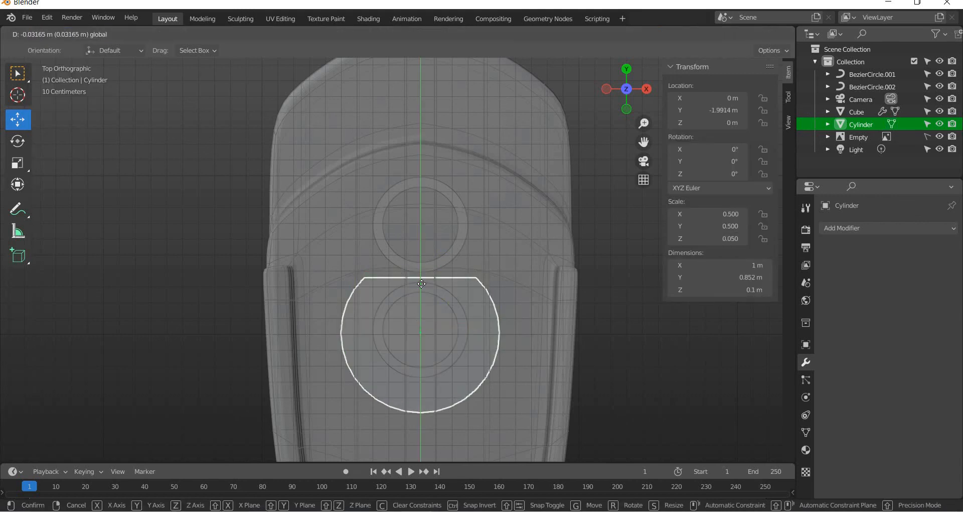
left_click(456, 287)
Turn off X-ray and raise the disc along Z to about 1.116 m so it sits on the front tube.
middle_click_drag(456, 287, 332, 381)
key("alt+z")
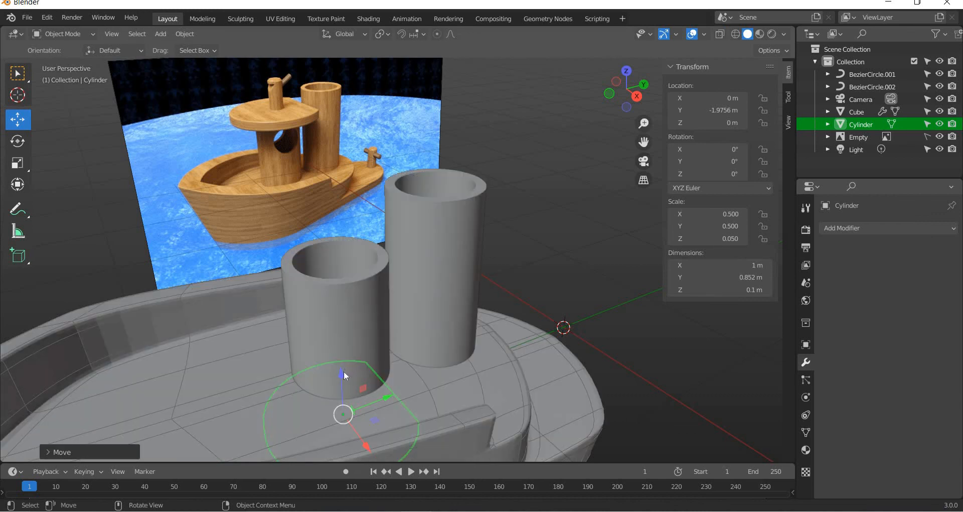
key("g")
key("z")
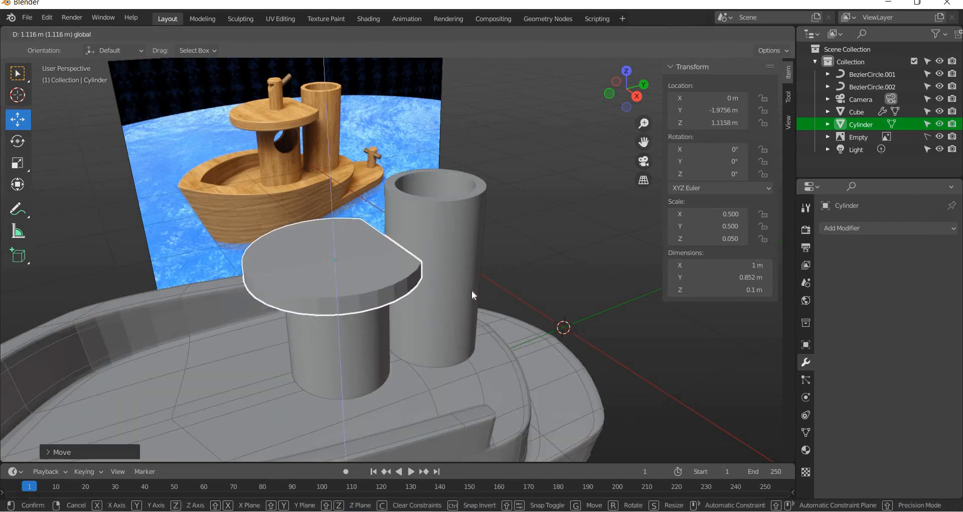
left_click(492, 279)
Try a Bevel modifier on the roof disc with an amount of 0.05 m and 3 segments.
middle_click_drag(371, 134, 321, 111, "shift")
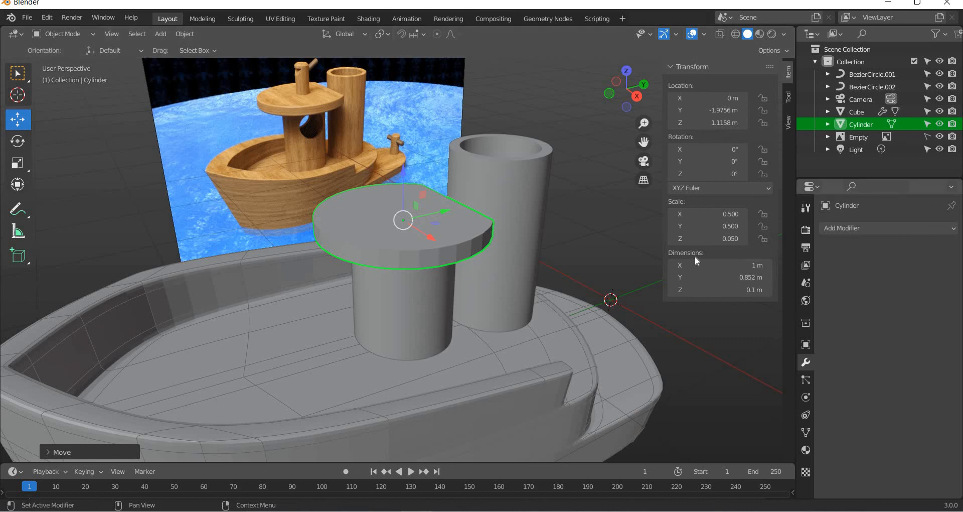
left_click(853, 228)
left_click(718, 276)
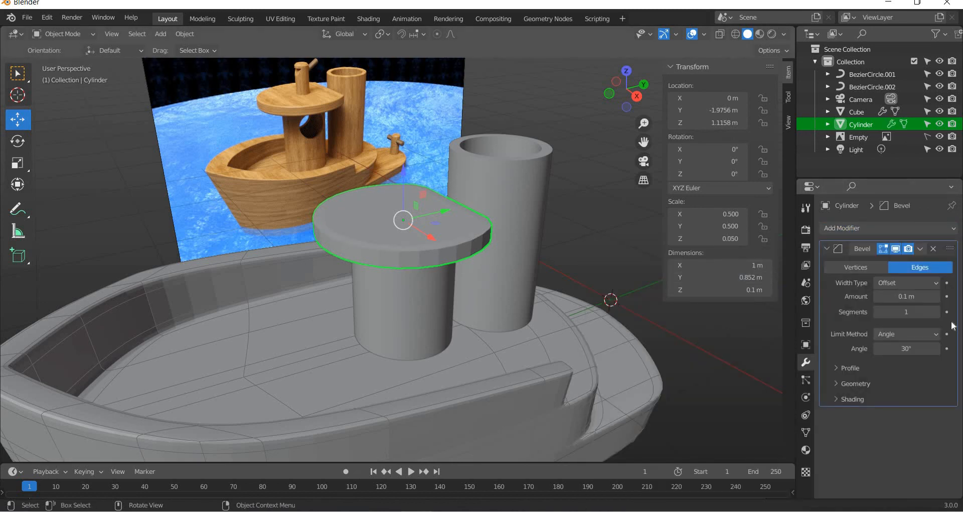
scroll(473, 273, "up", 3)
left_click(926, 296)
type(".")
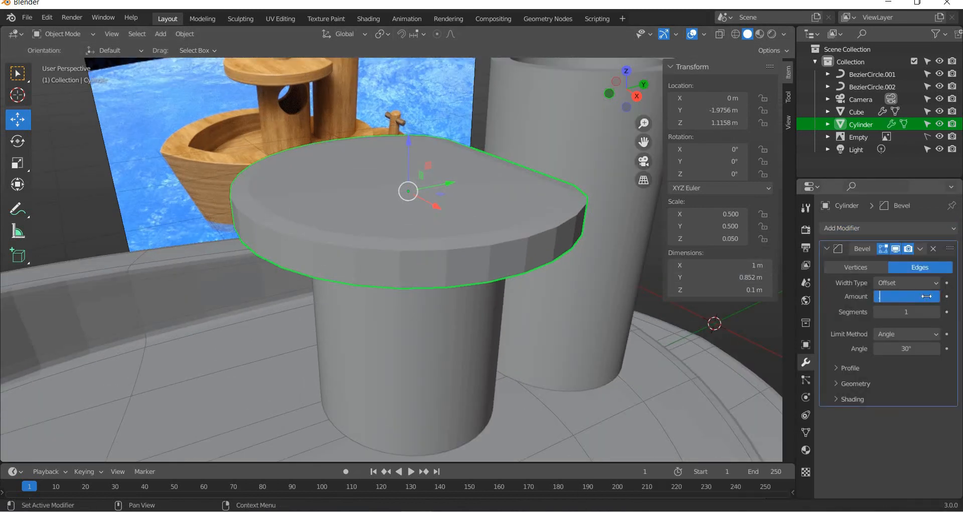
type("05")
key("Return")
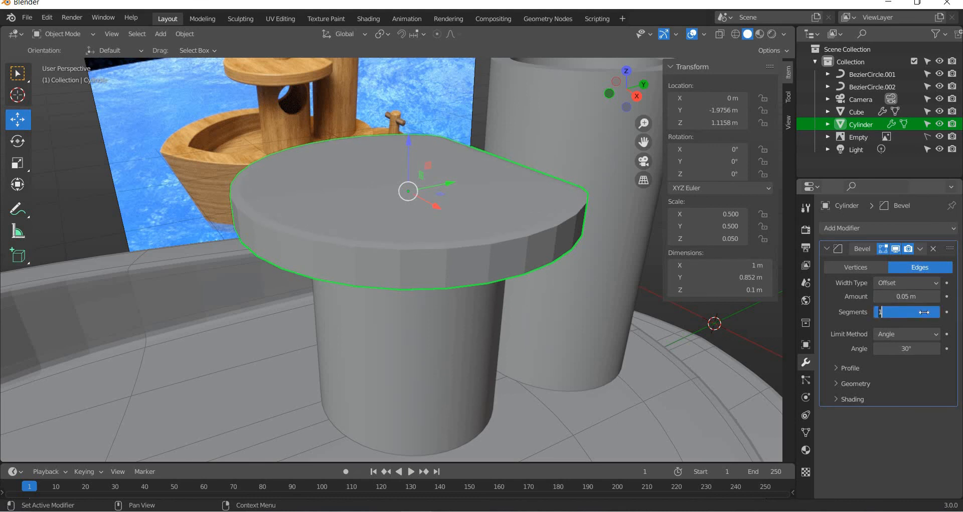
Try smooth shading on the roof disc, revert to flat shading, and undo back to before the Bevel modifier.
left_click(184, 34)
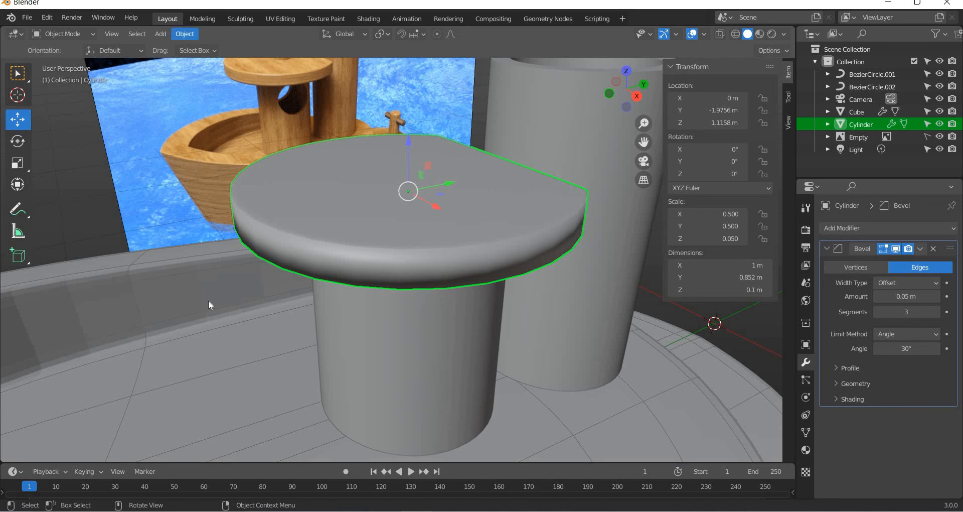
left_click(221, 305)
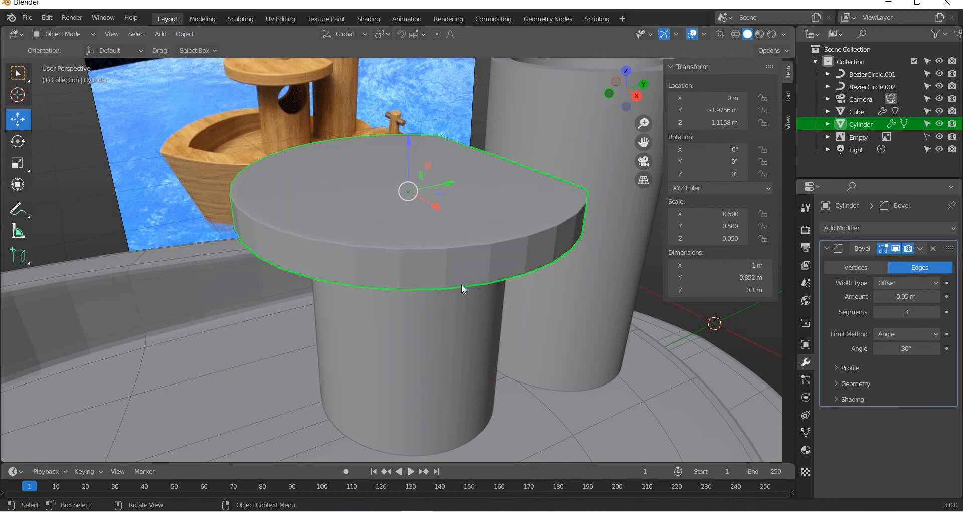
scroll(462, 284, "up", 6)
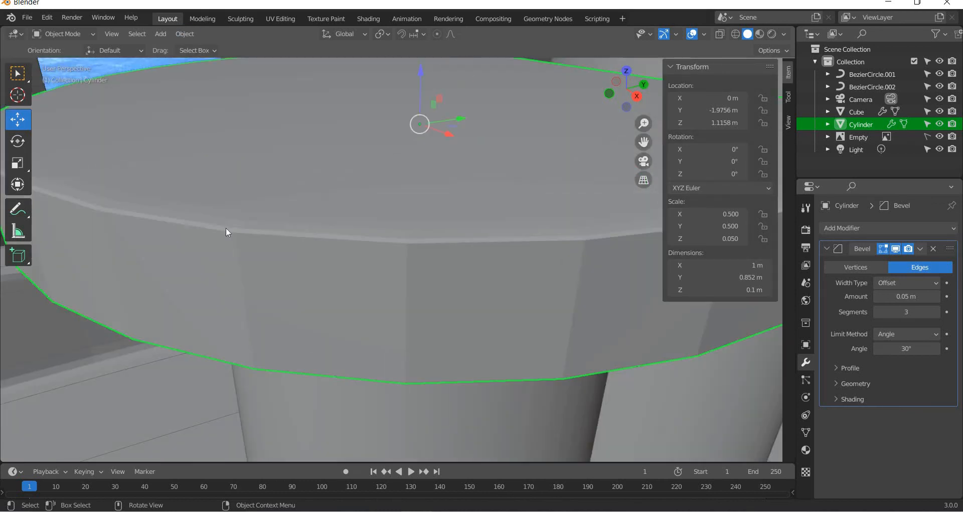
left_click(136, 204)
left_click(237, 288)
middle_click_drag(199, 318, 651, 284)
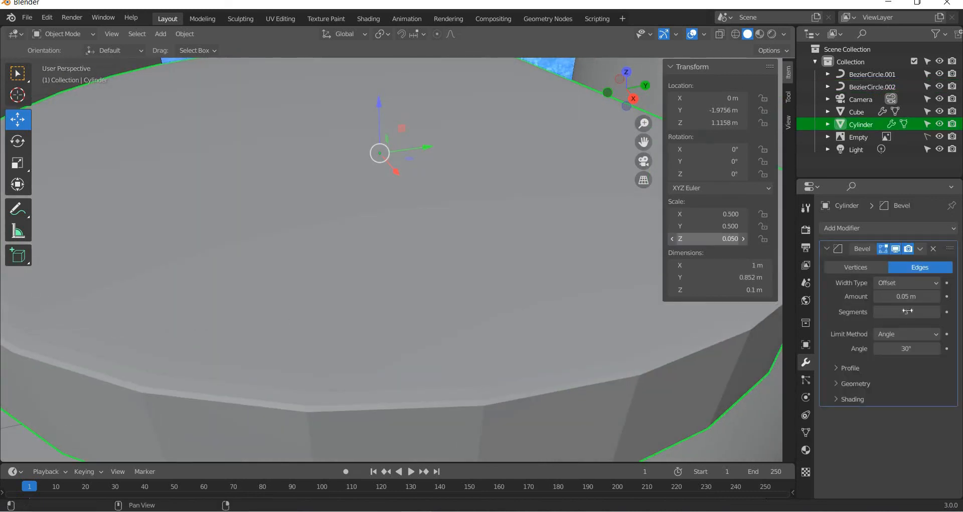
key("ctrl+z")
Apply all transforms to the roof disc.
scroll(374, 282, "down", 6)
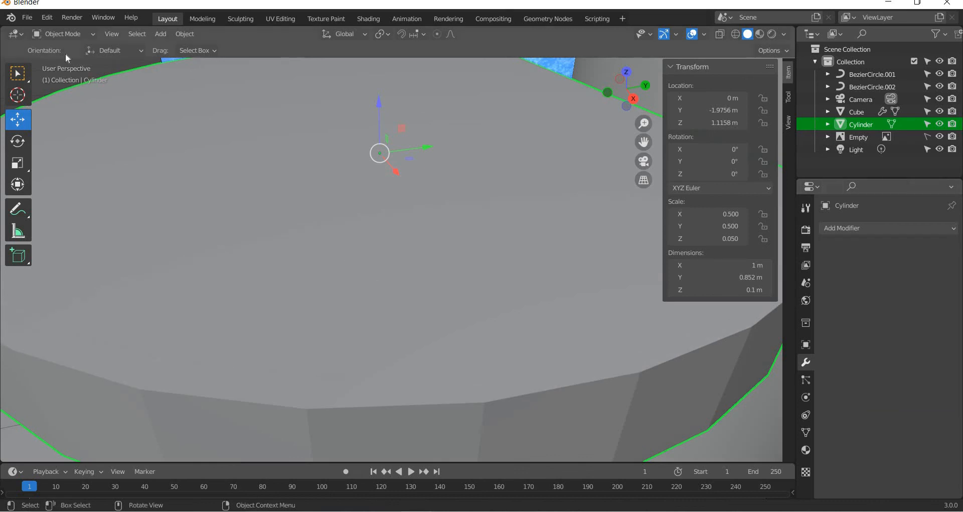
left_click(186, 34)
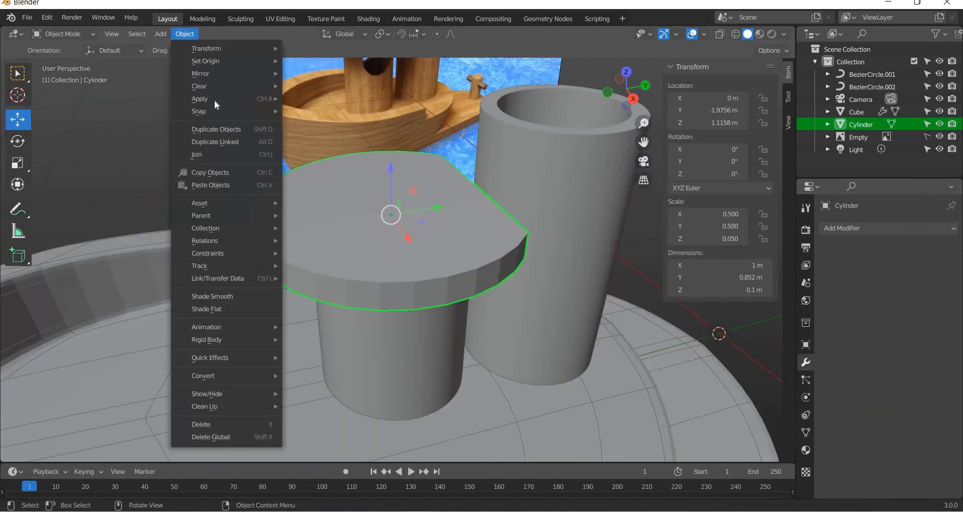
mouse_move(226, 99)
left_click(345, 134)
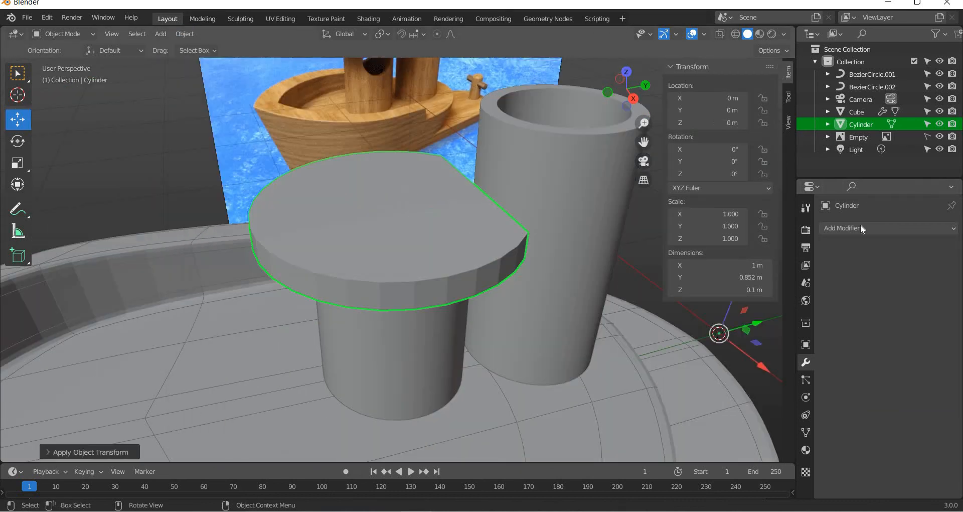
Add a Bevel modifier to the roof disc with an amount of 0.01 m and 3 segments.
left_click(860, 228)
left_click(752, 277)
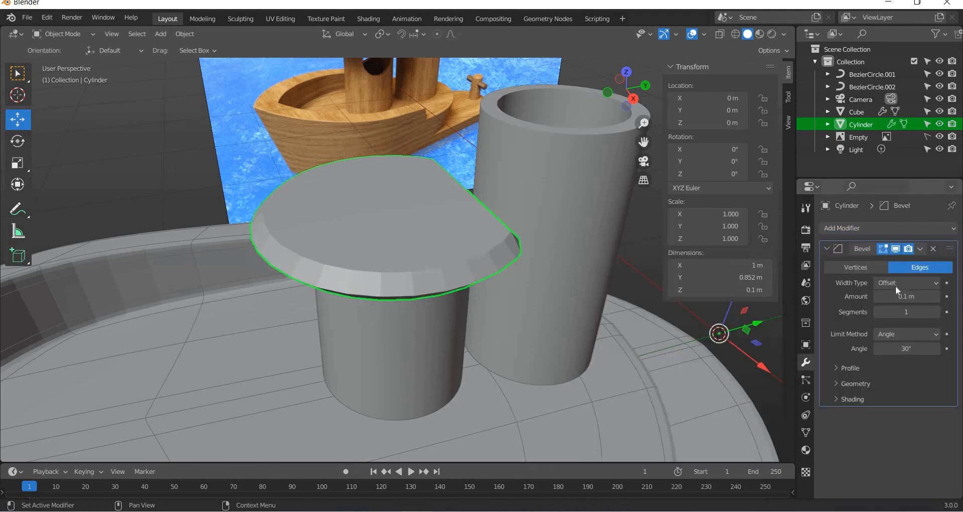
type(".01")
key("Return")
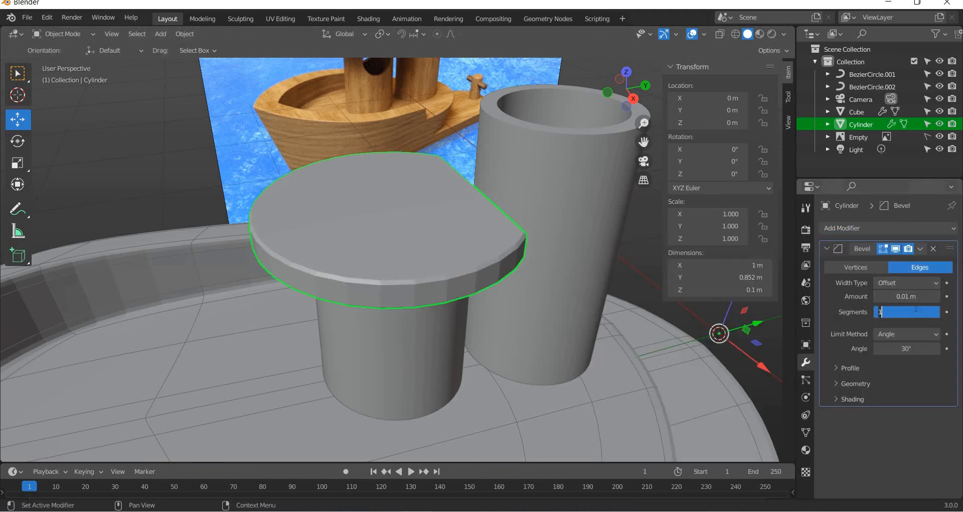
left_click(906, 312)
type("3")
key("Return")
Shade the beveled roof disc smooth and clear the selection.
middle_click_drag(391, 282, 261, 54)
scroll(462, 235, "up", 4)
scroll(261, 53, "down", 5)
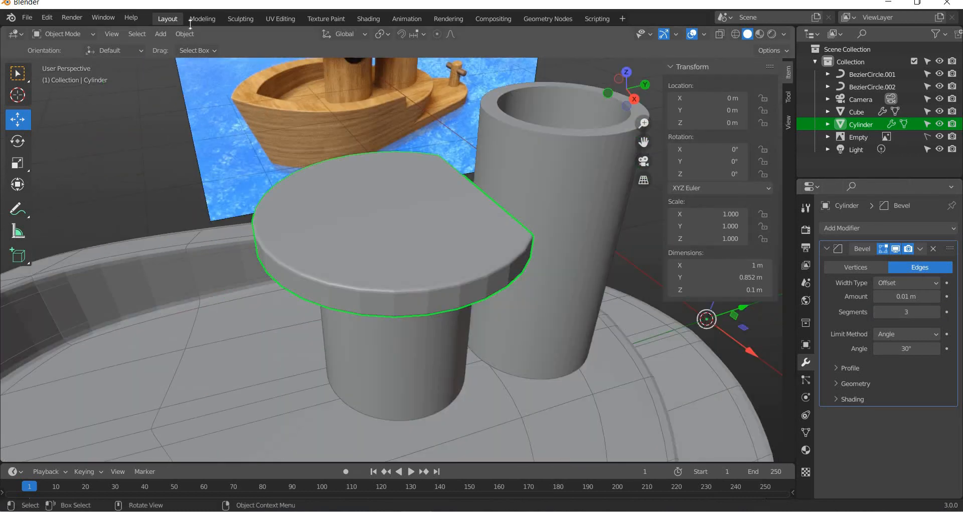
left_click(184, 33)
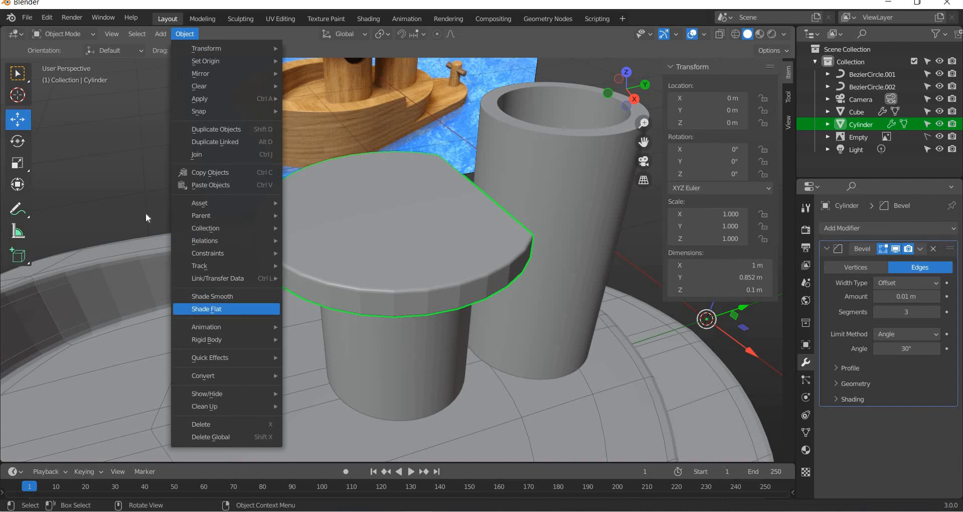
left_click(221, 296)
key("alt+a")
scroll(528, 368, "down", 5)
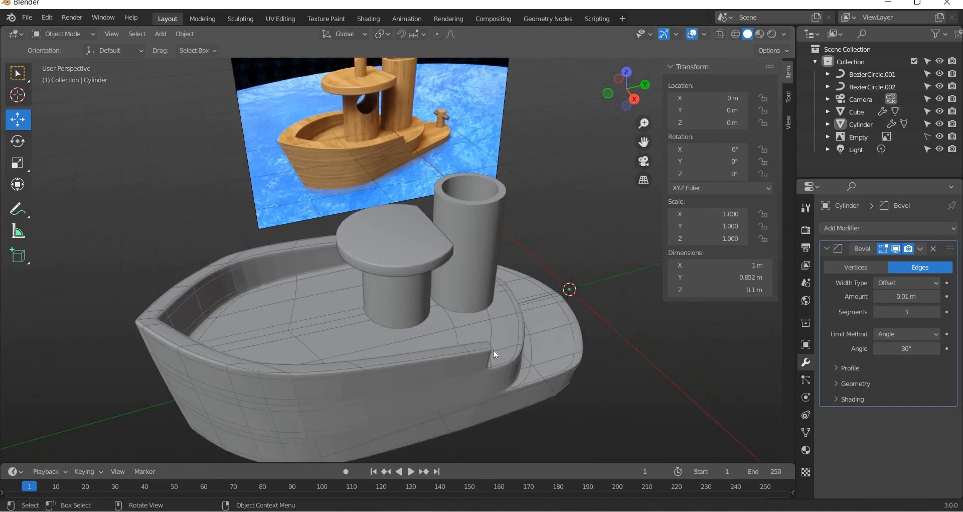
middle_click_drag(493, 349, 537, 351)
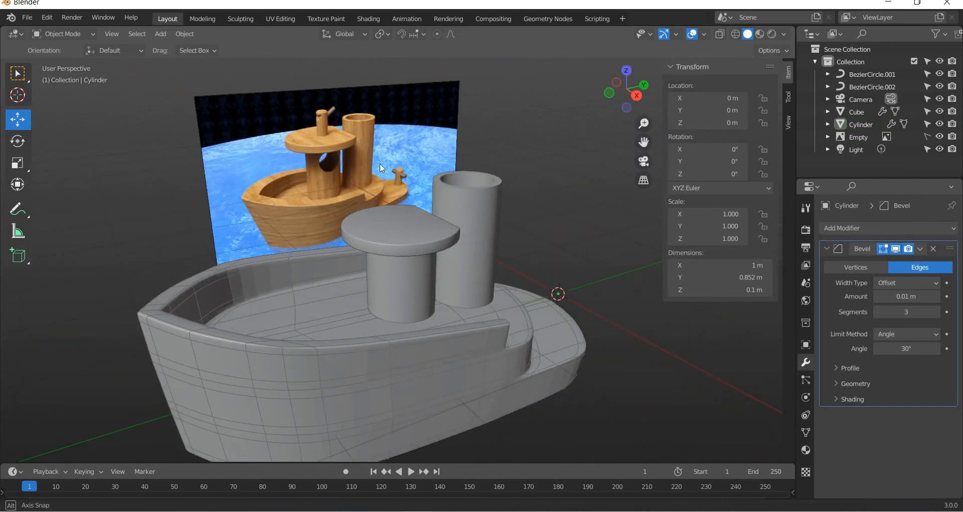